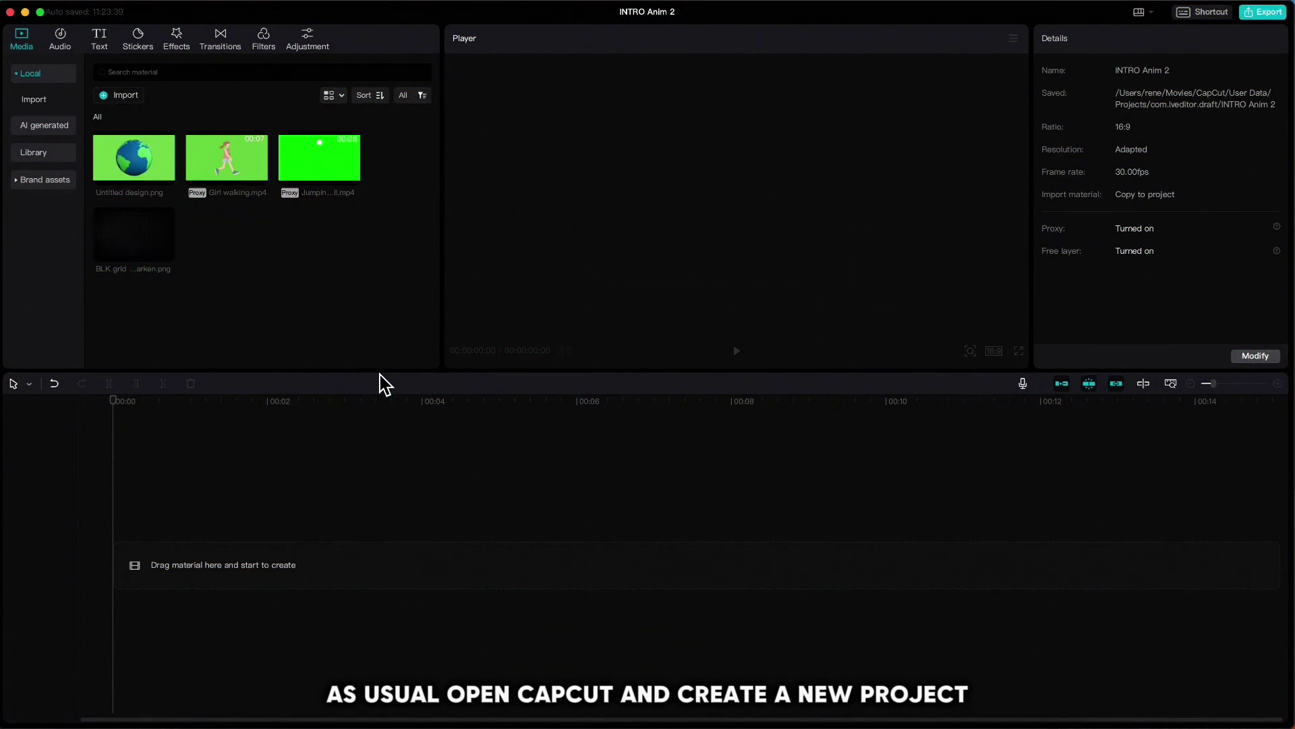
Step: Add the BLK grid background with the Black Noise effect at speed 21, lengthened to 13:27
drag(135, 254, 118, 569)
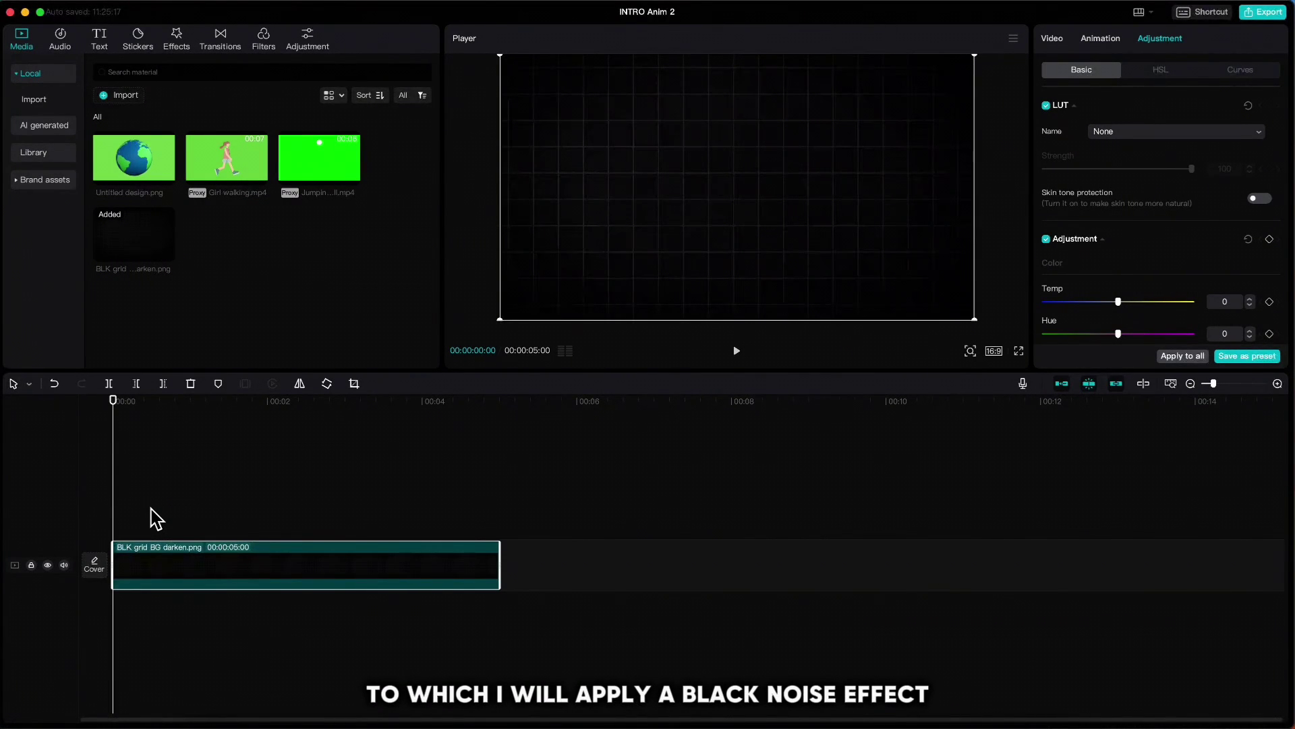
click(177, 38)
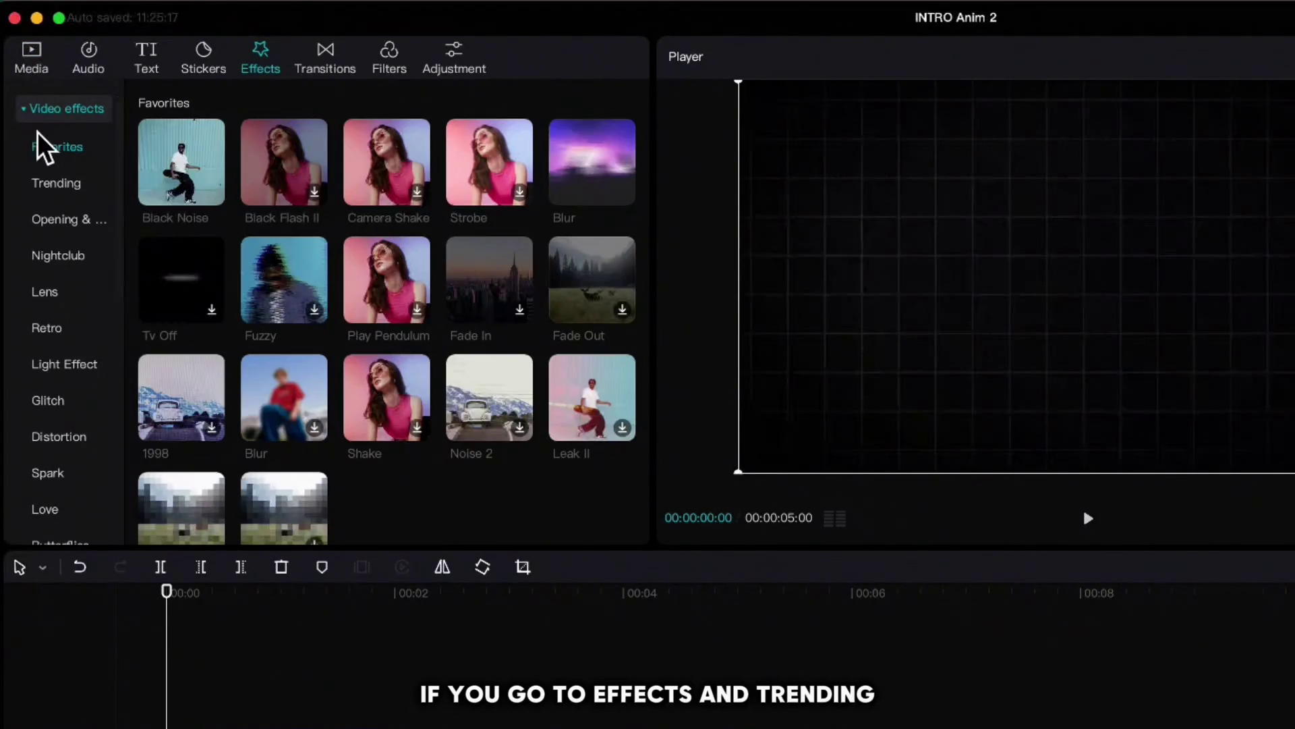
click(44, 184)
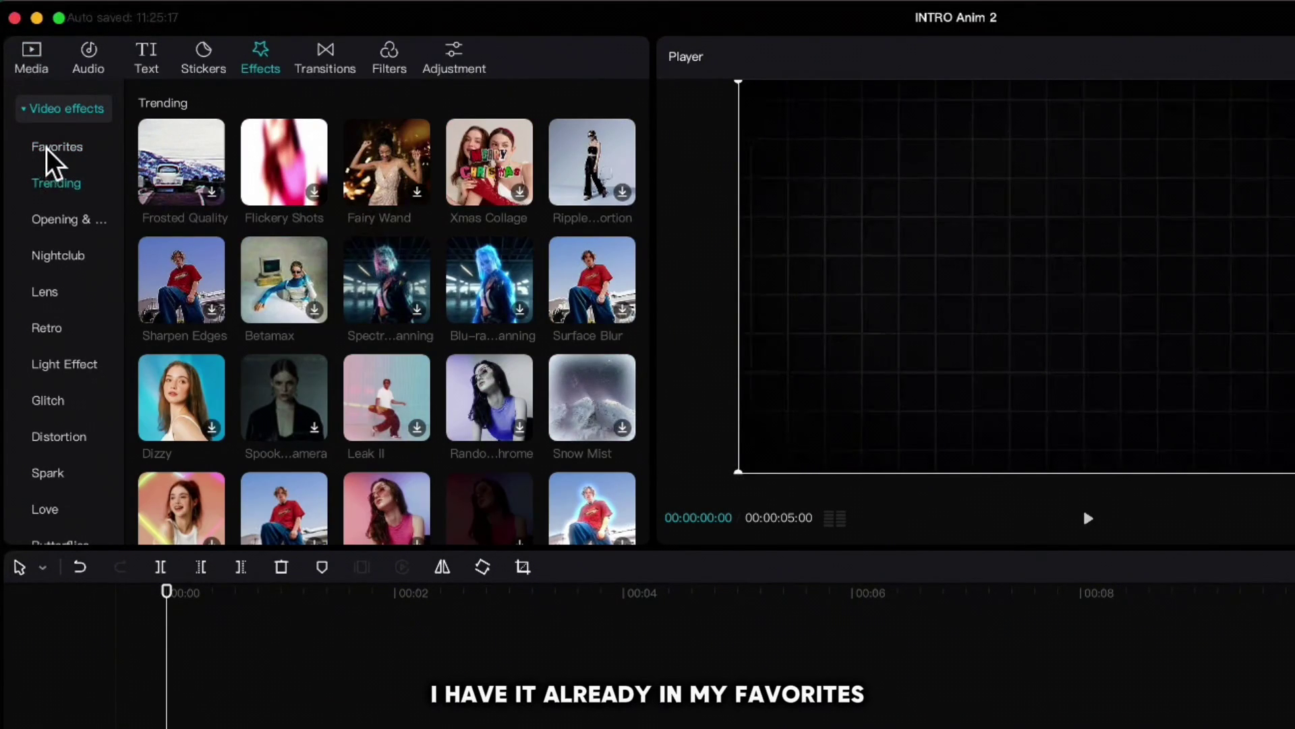
click(49, 149)
drag(180, 173, 194, 728)
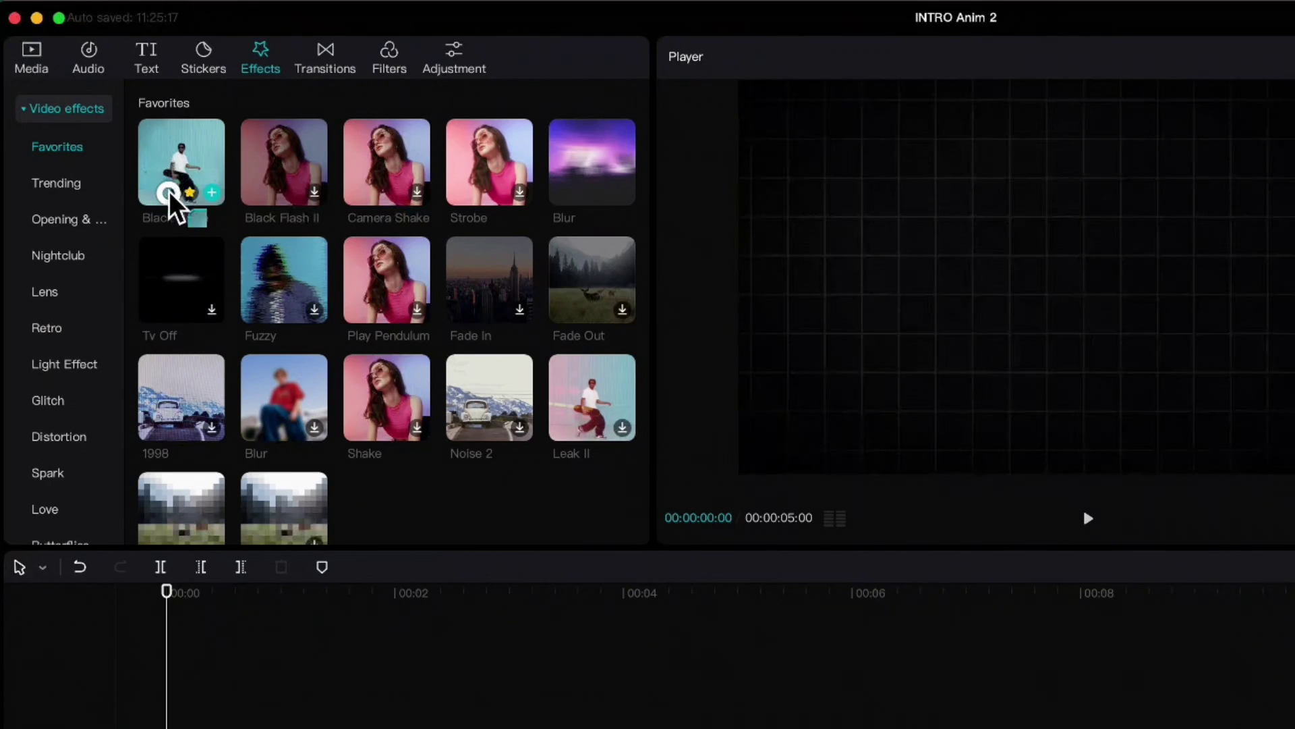
drag(131, 505, 131, 559)
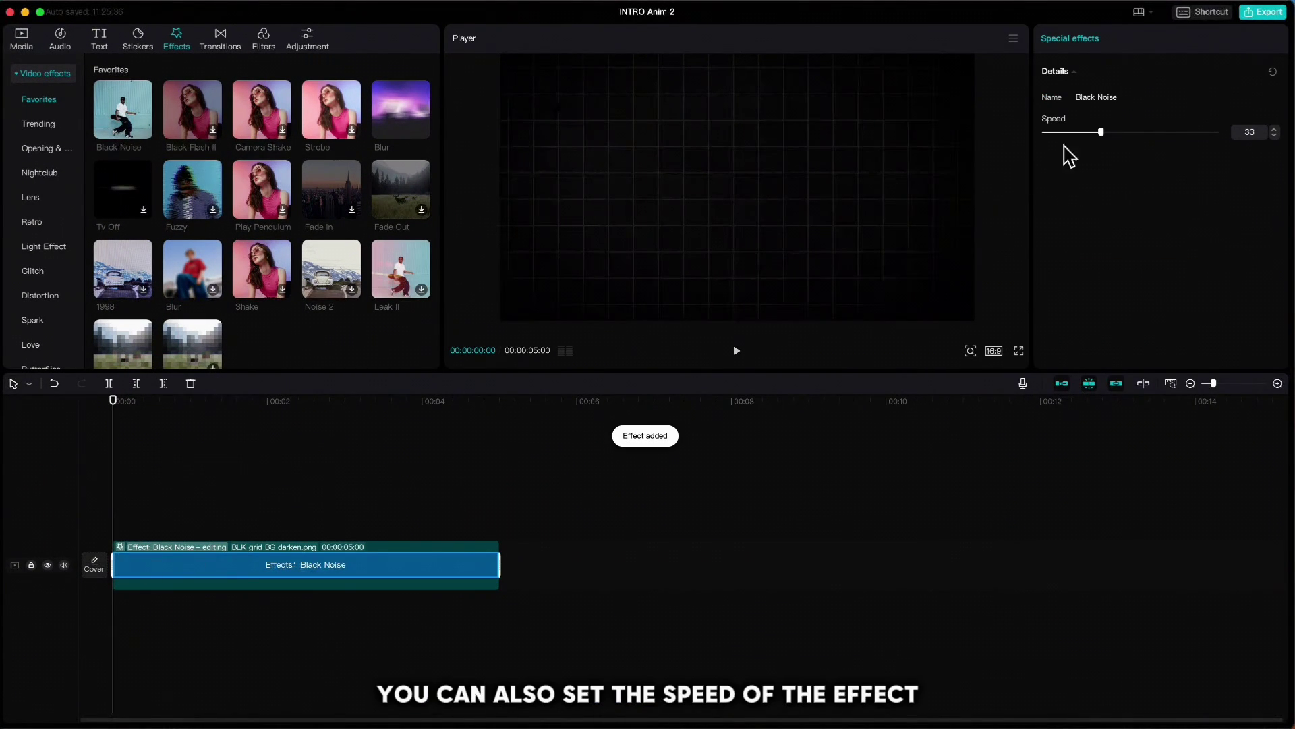
drag(1103, 132, 1083, 134)
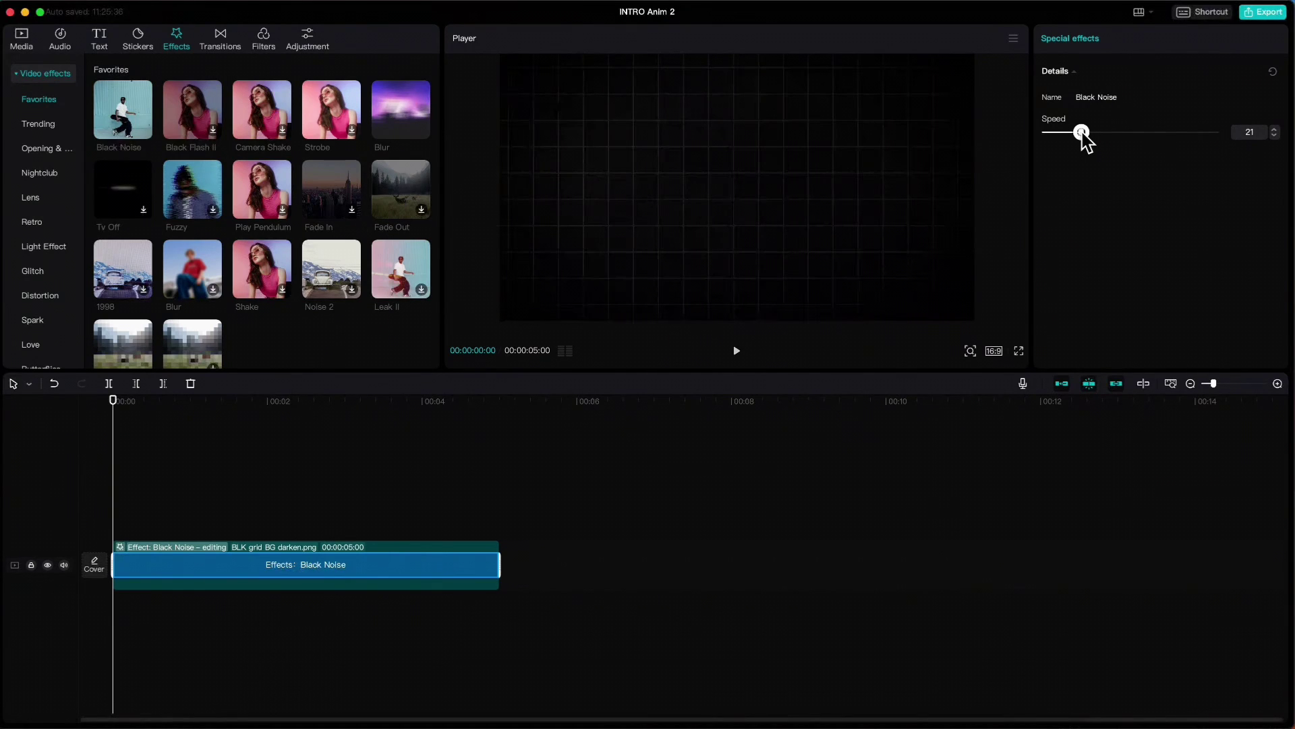
drag(499, 564, 1188, 556)
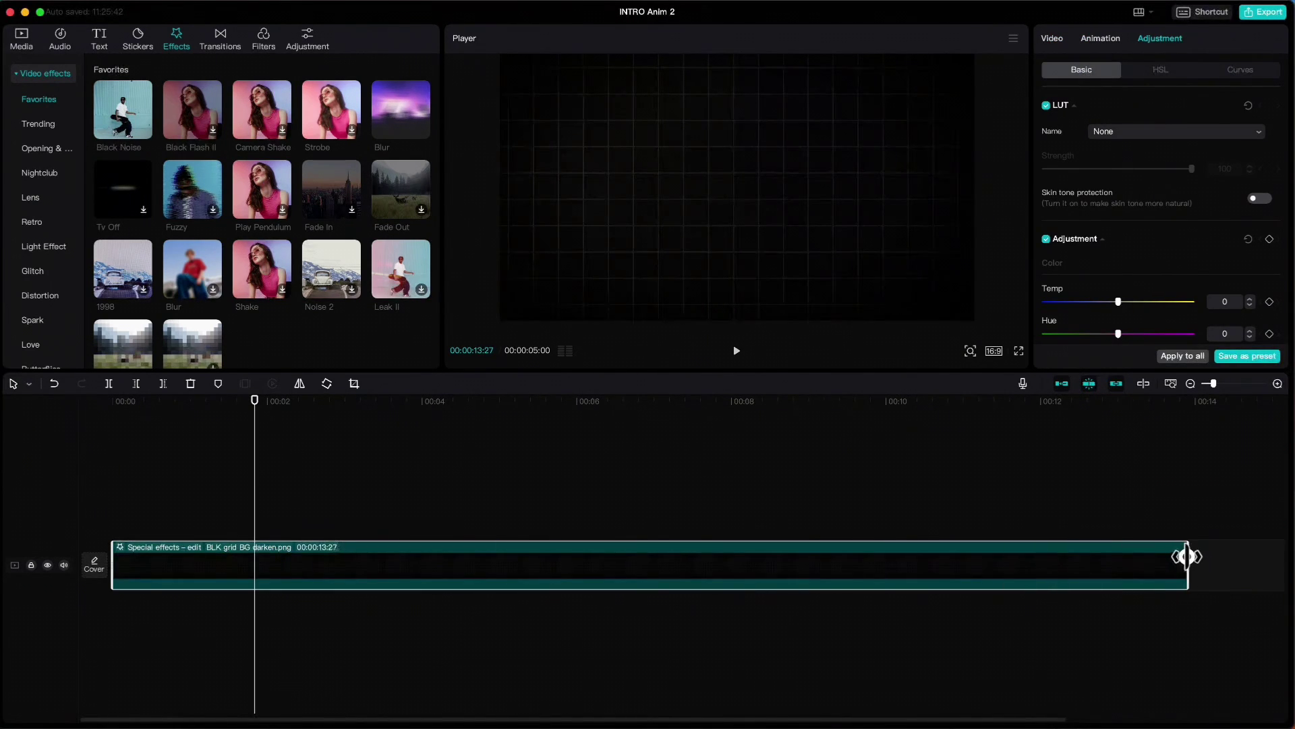
Step: Search elements for 'earth', add the flat blue-green globe, then delete it again
click(23, 38)
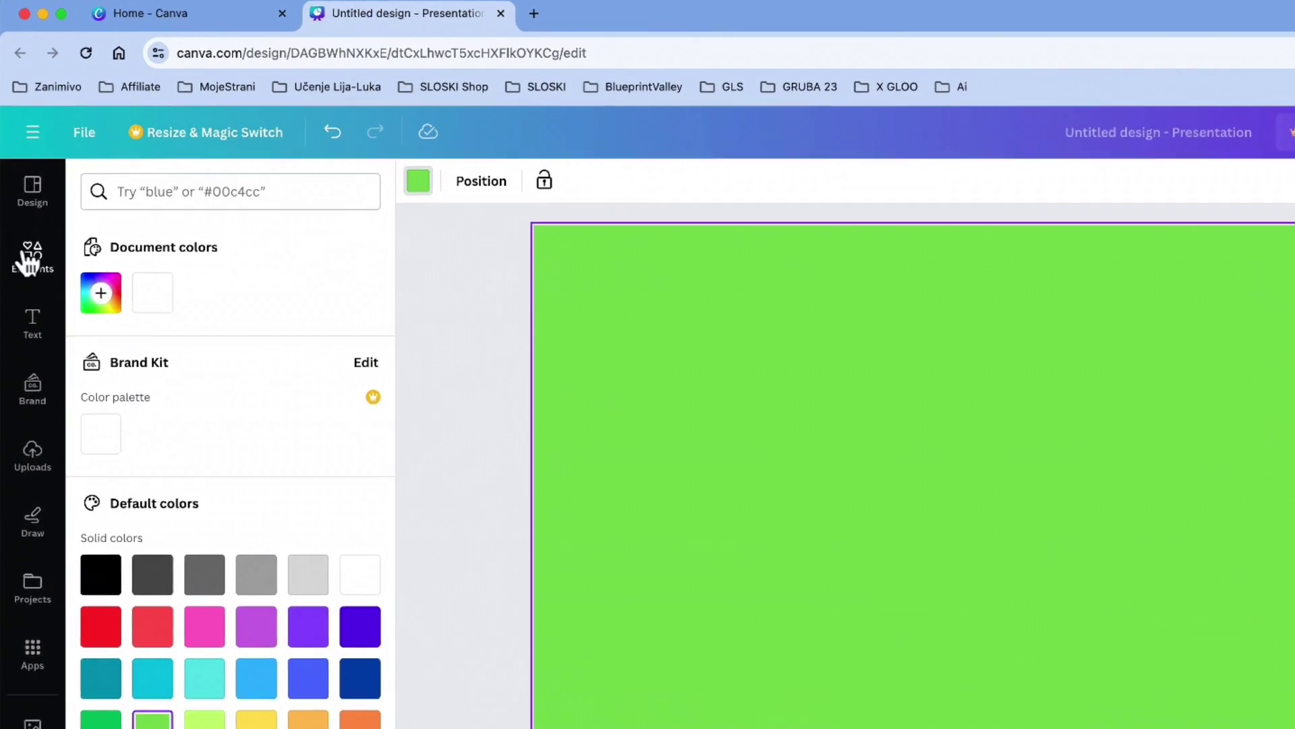
click(22, 195)
click(164, 202)
text(earth)
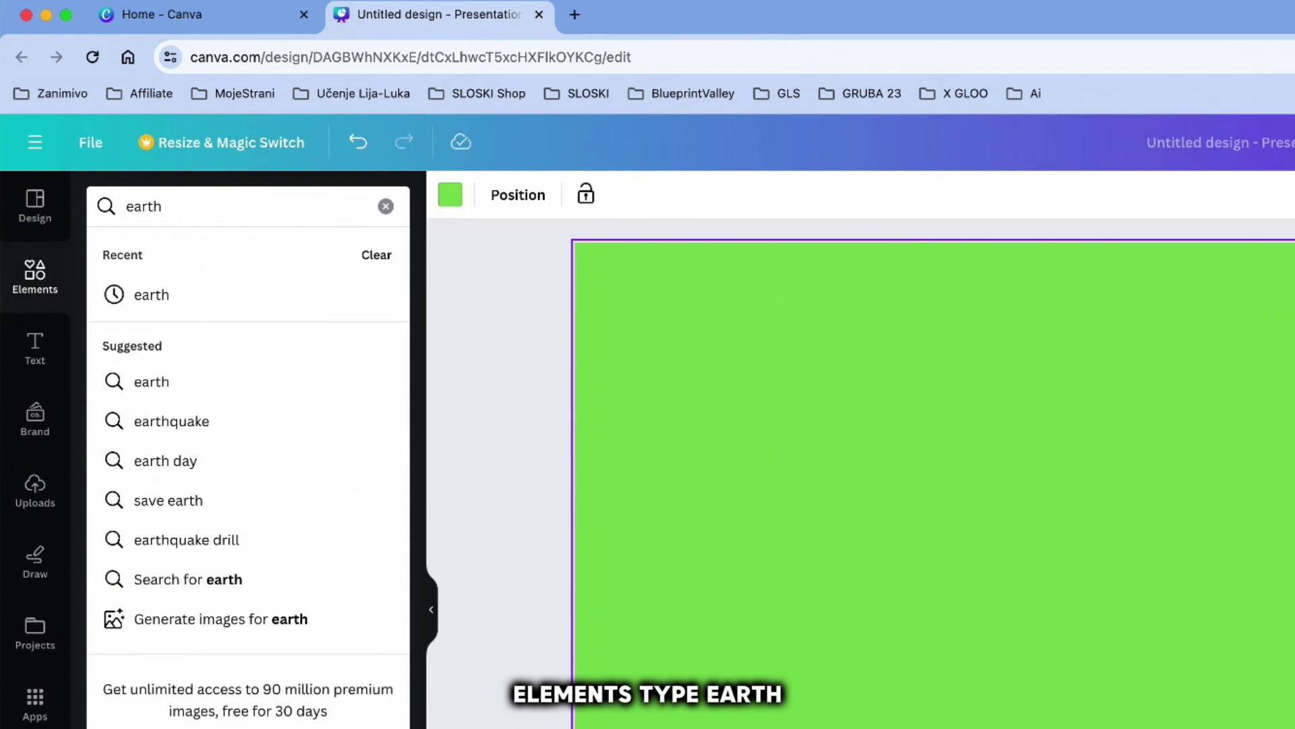
key(Return)
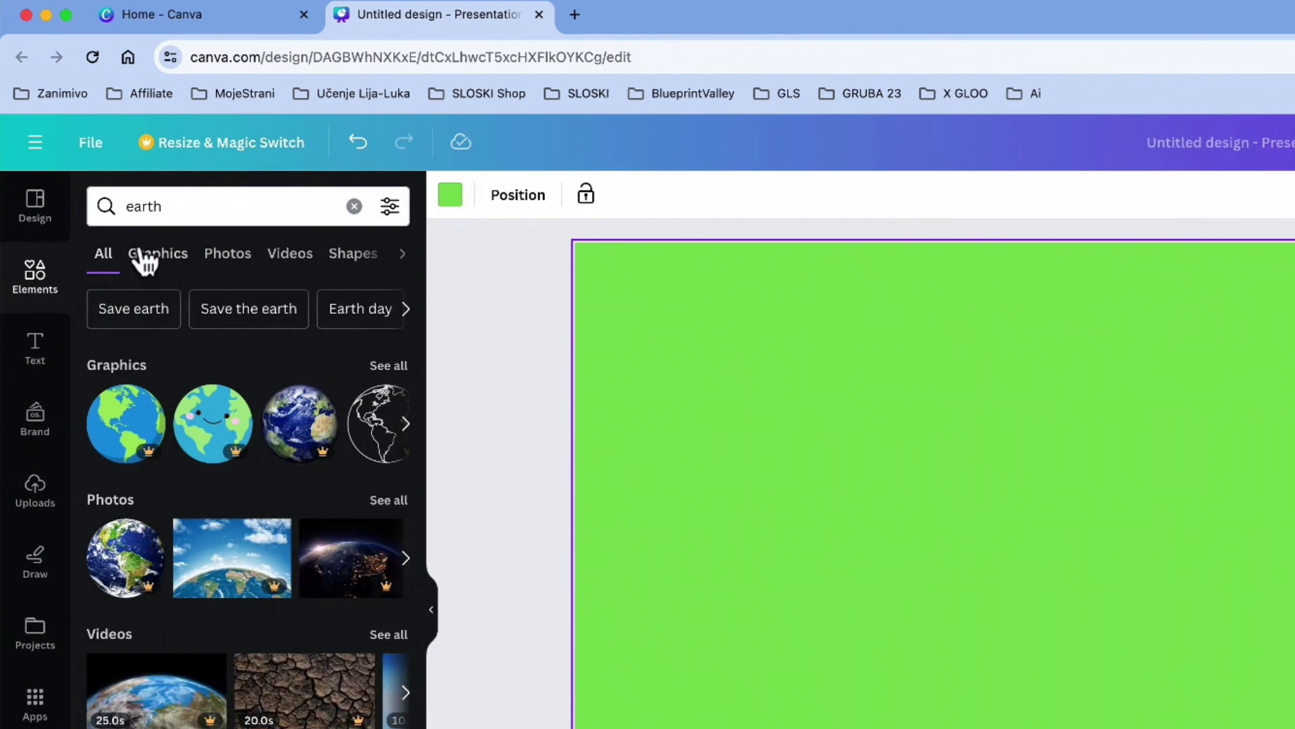
click(142, 255)
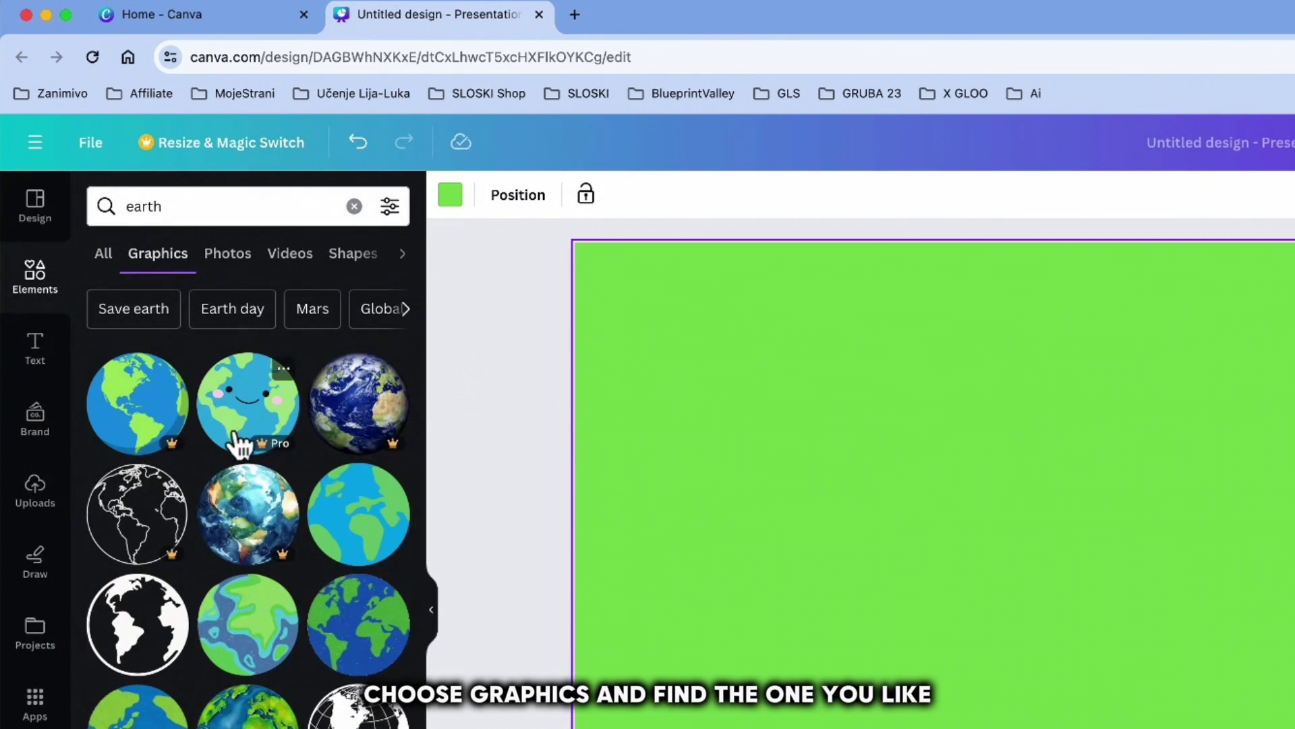
click(361, 543)
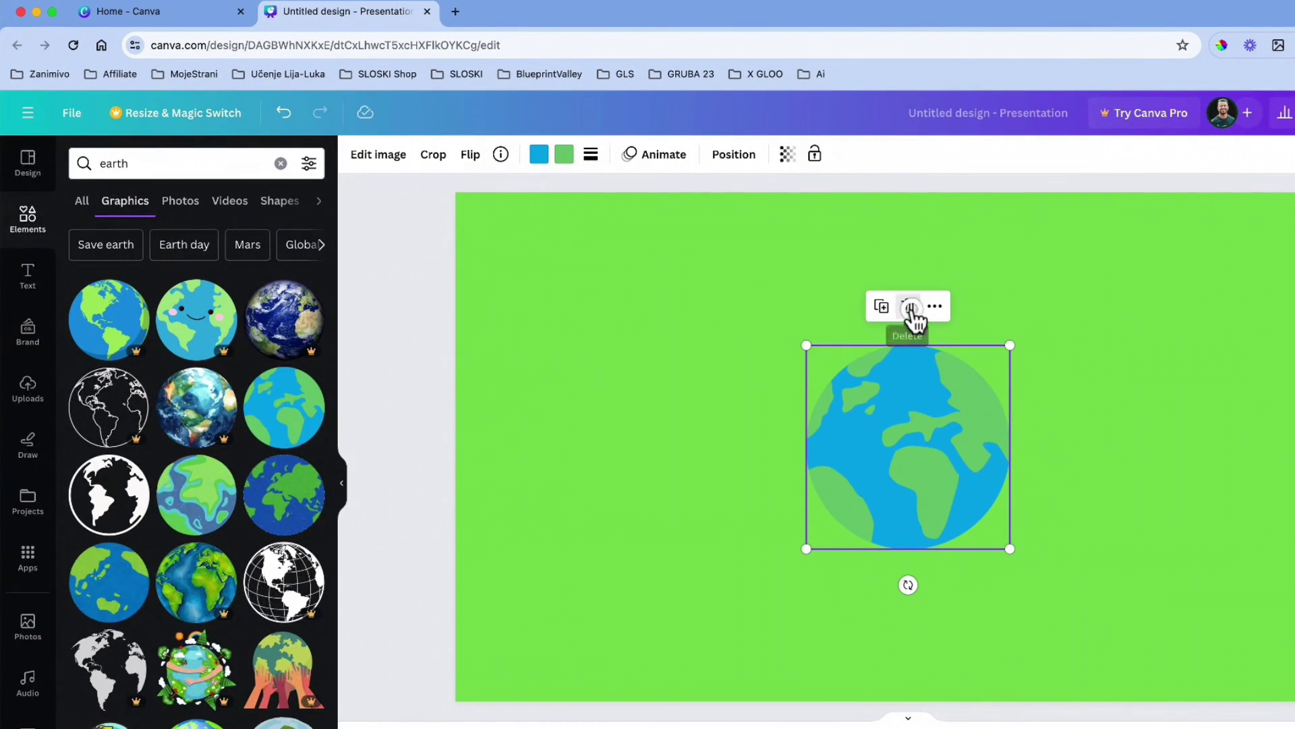
click(1143, 383)
Step: Search 'walking person' graphics filtered to Animated and add the pink-top walking woman
click(27, 218)
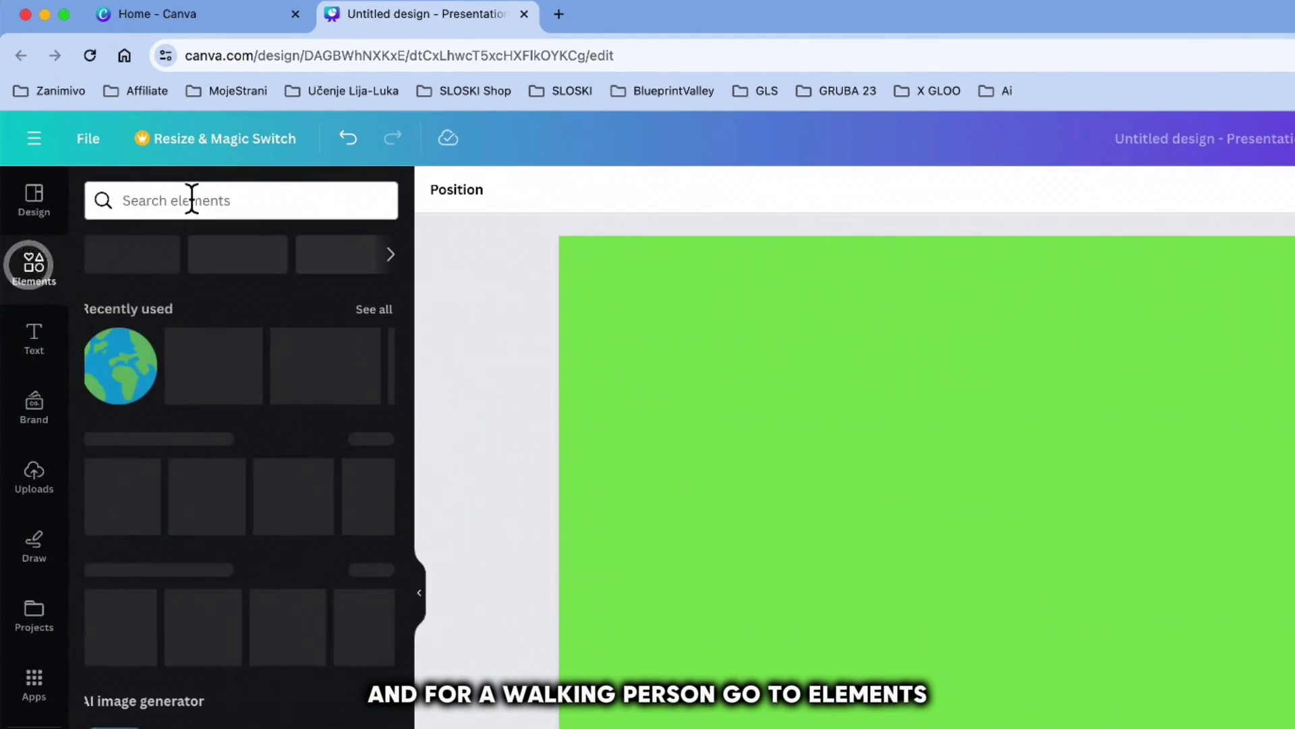
click(159, 160)
text(walking p)
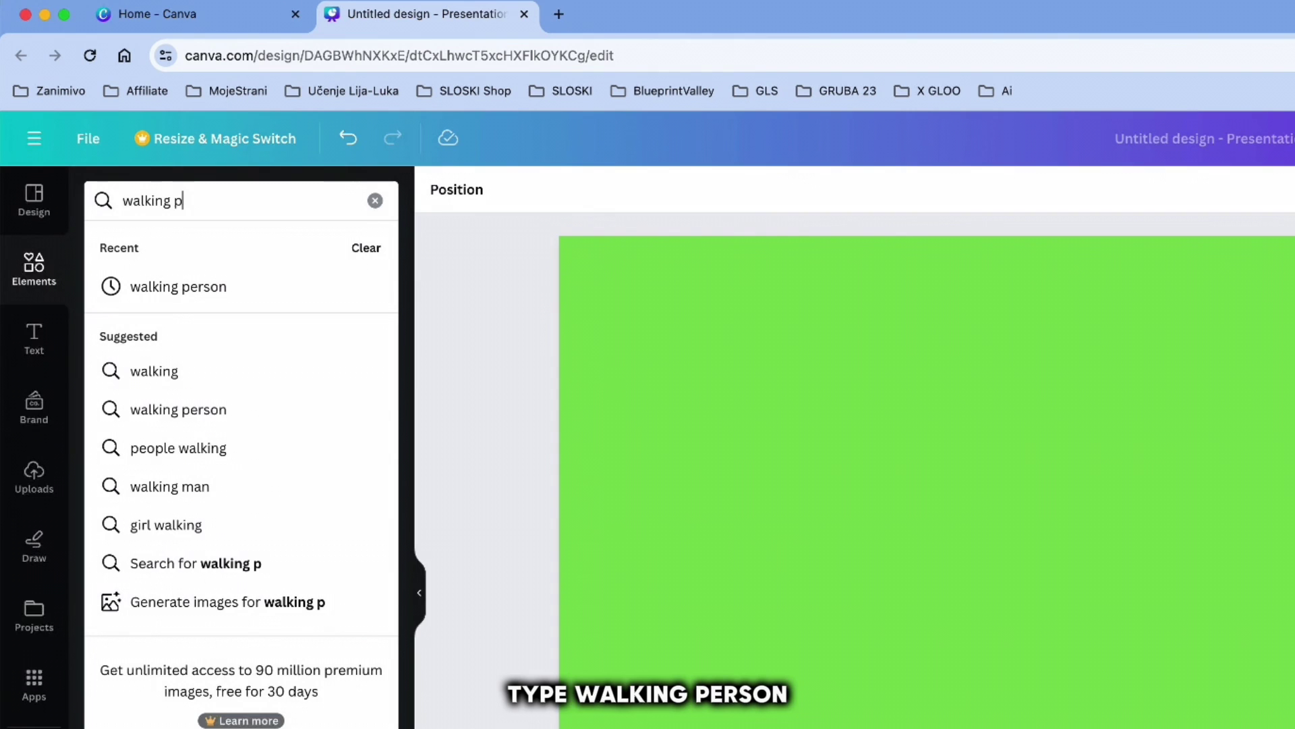
text(erson)
key(Return)
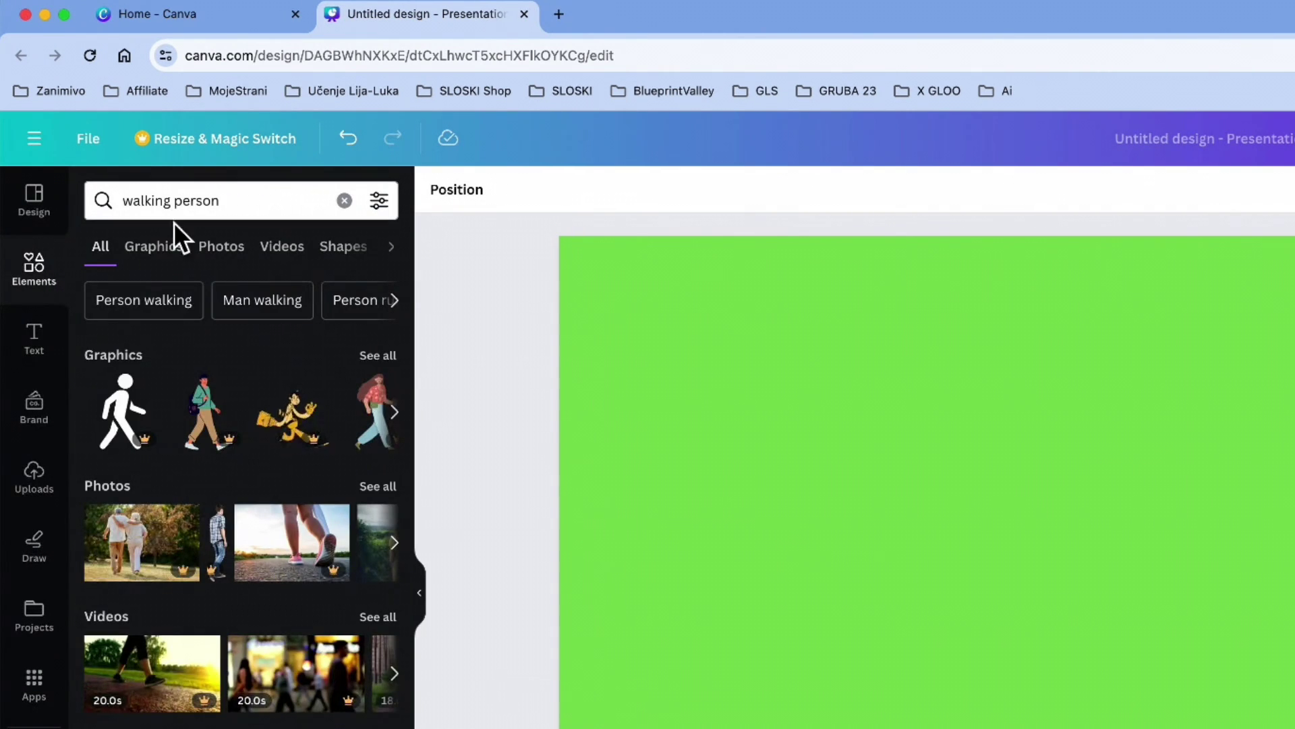
click(160, 247)
click(380, 203)
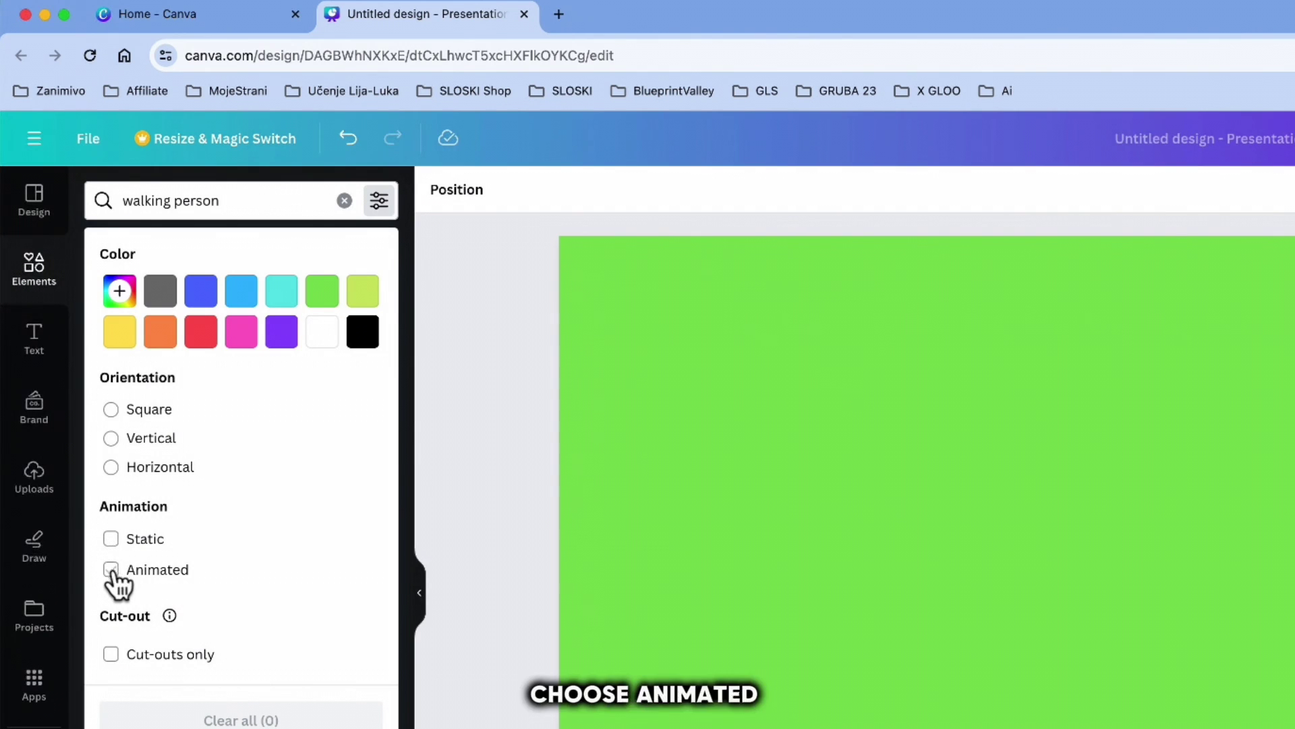
key(Escape)
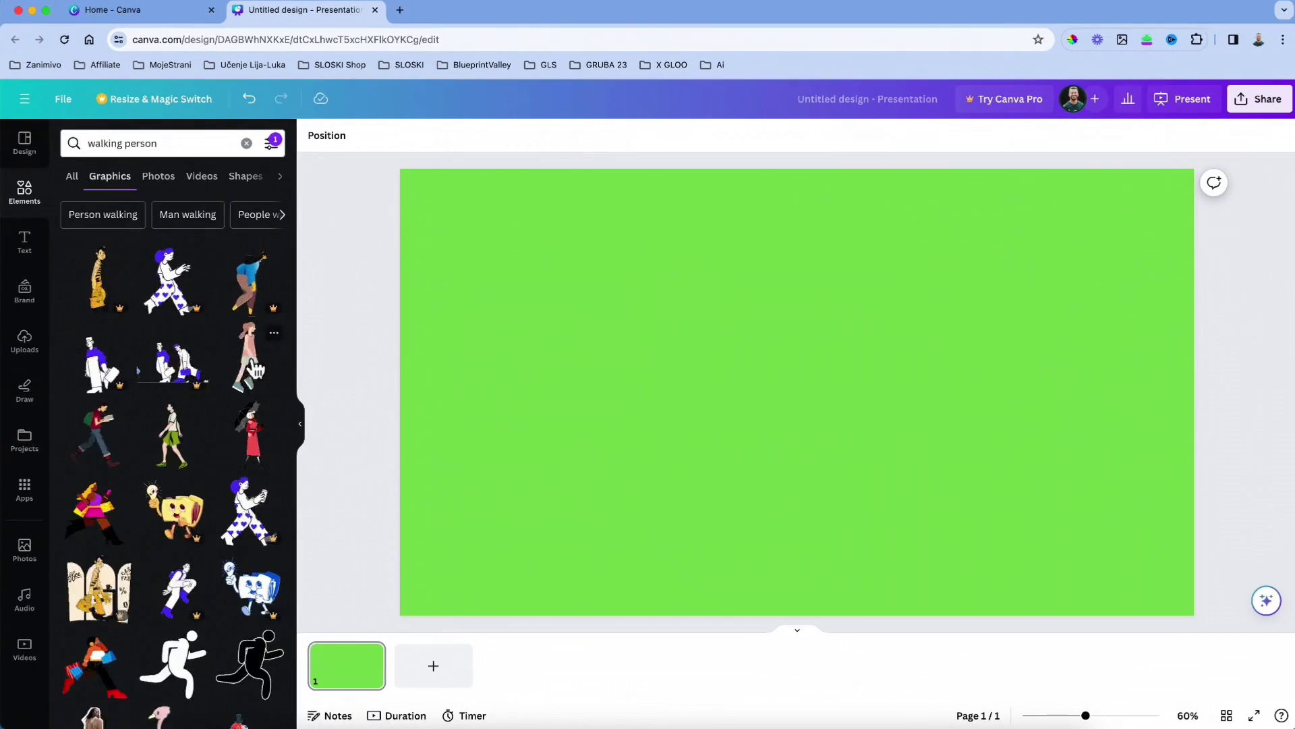
click(287, 412)
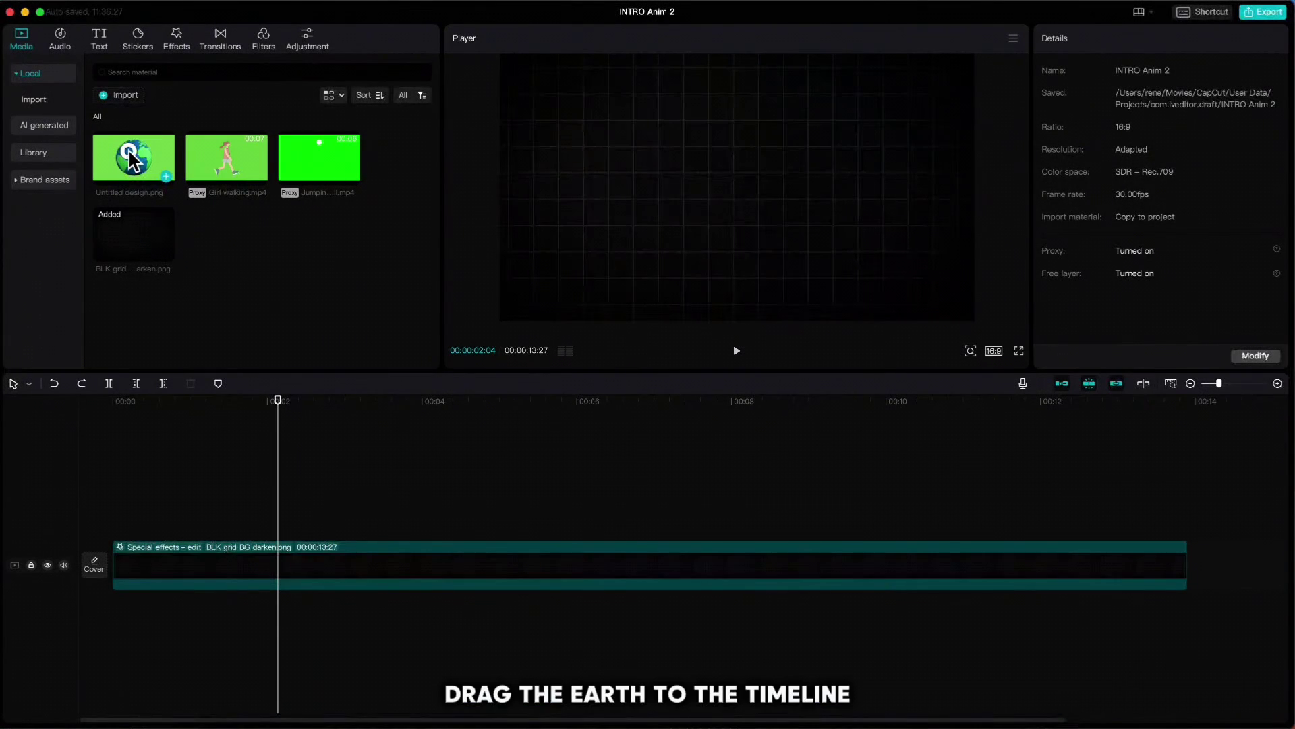
Step: Place the earth image on a new track spanning the timeline and chroma-key out its green
drag(132, 162, 114, 511)
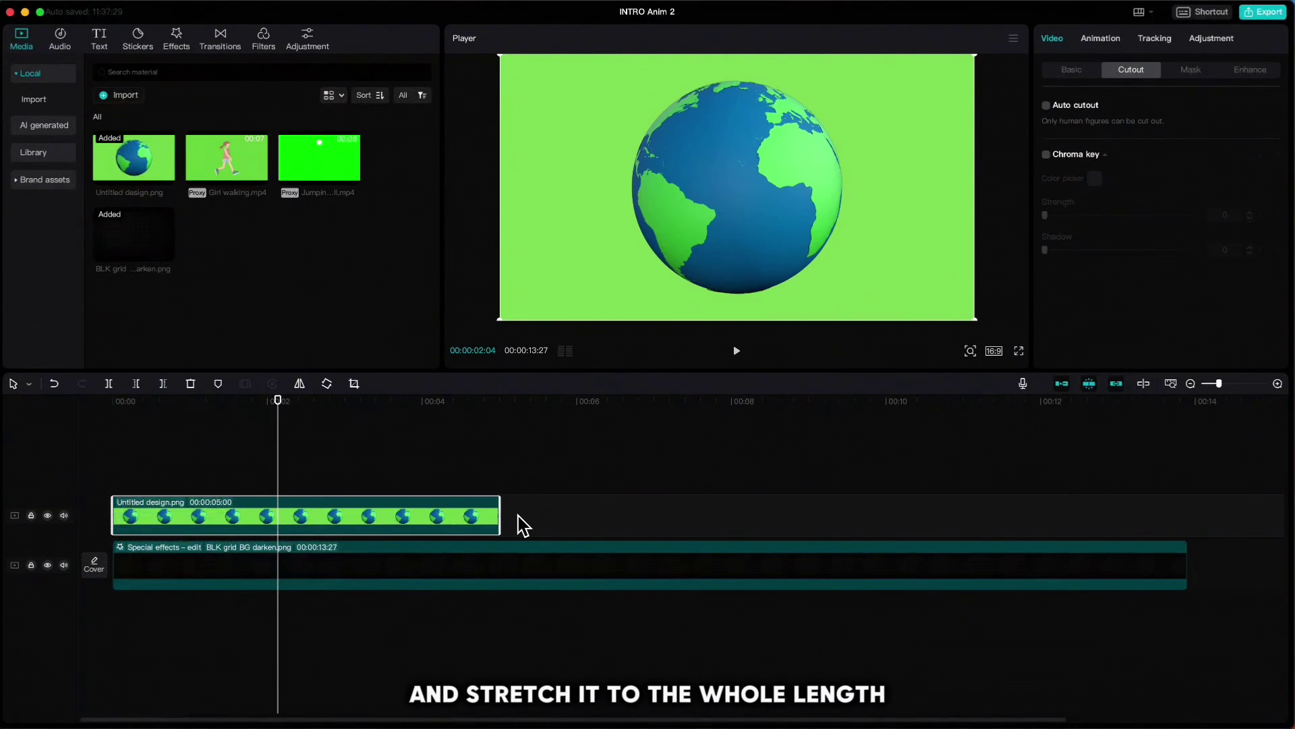
drag(503, 516, 1179, 522)
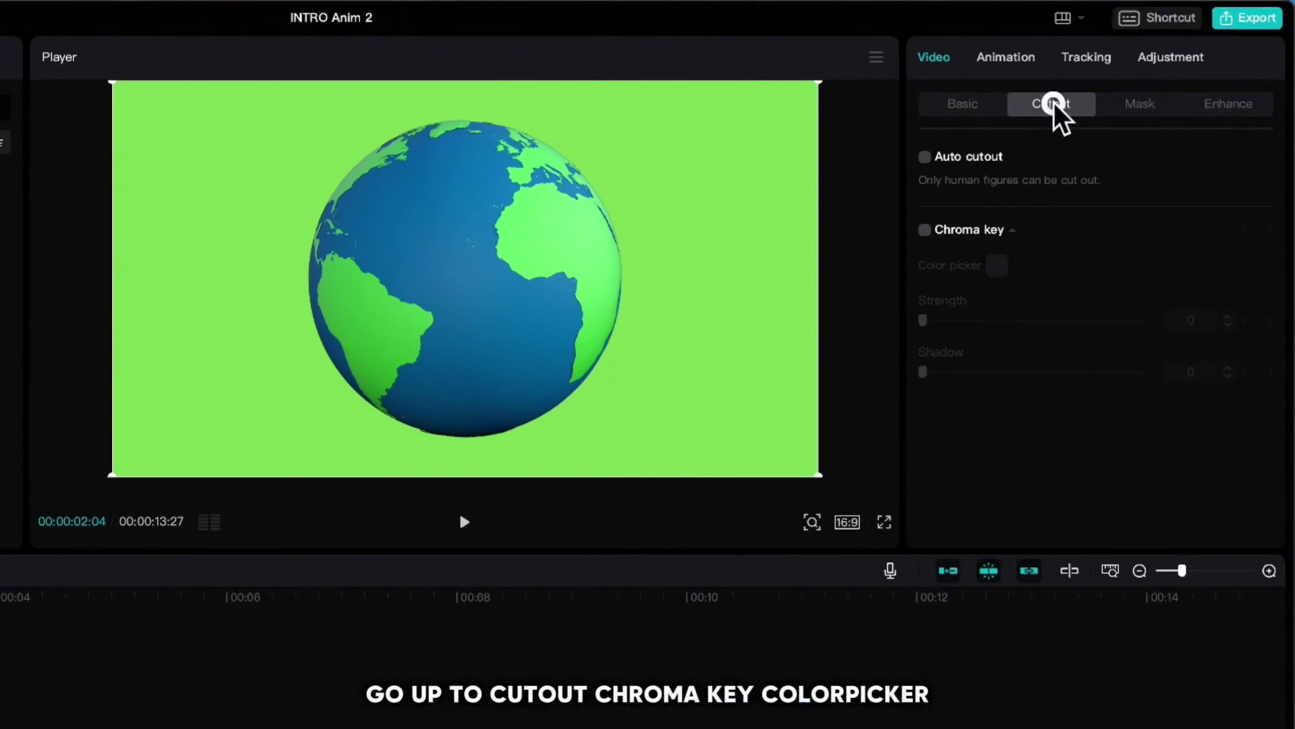
click(925, 230)
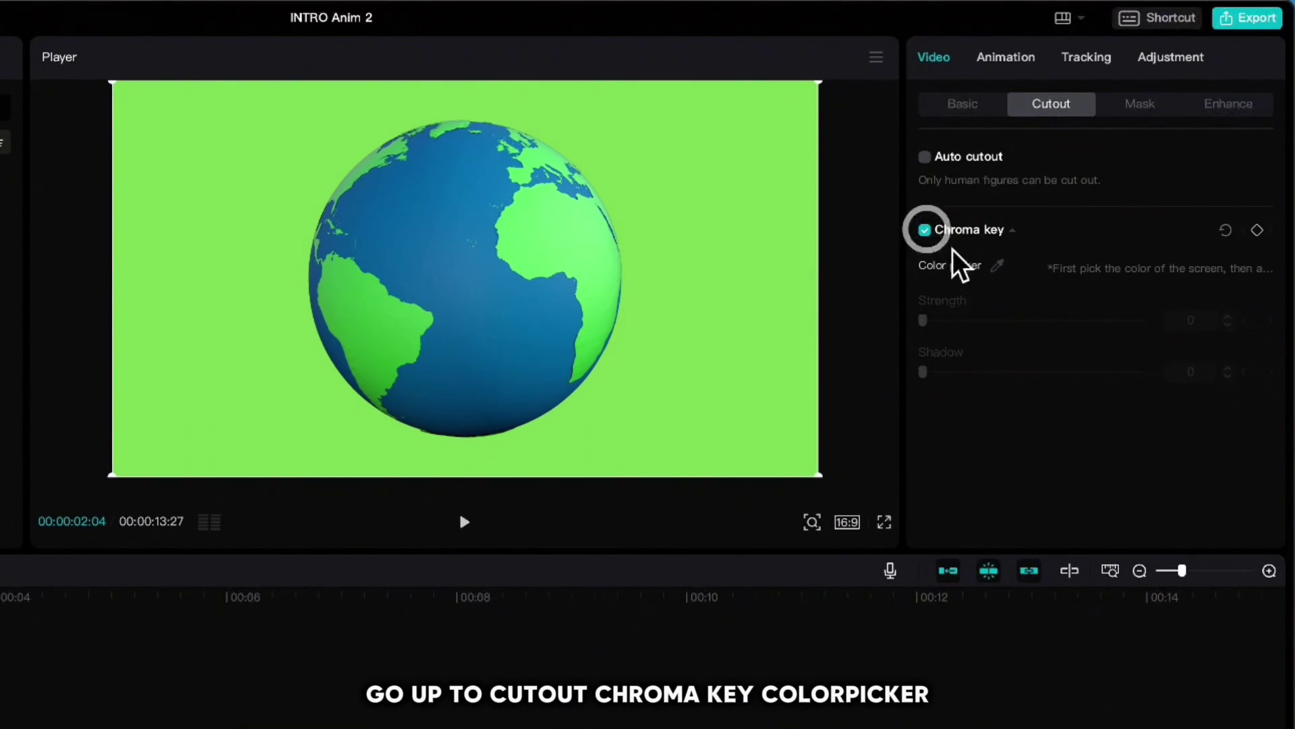
click(714, 273)
drag(922, 321, 936, 322)
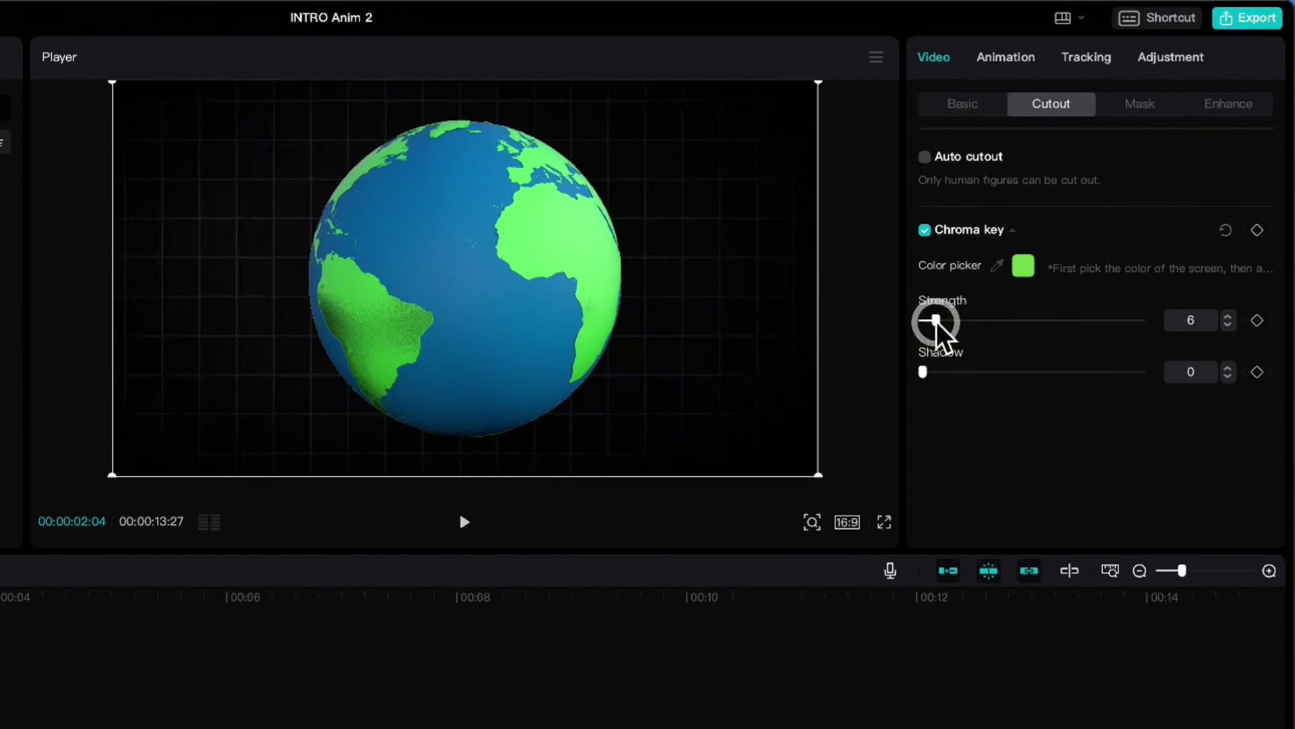
Step: Enlarge the globe to 200%, sink it to the frame bottom, and layer Girl walking.mp4 above
click(958, 106)
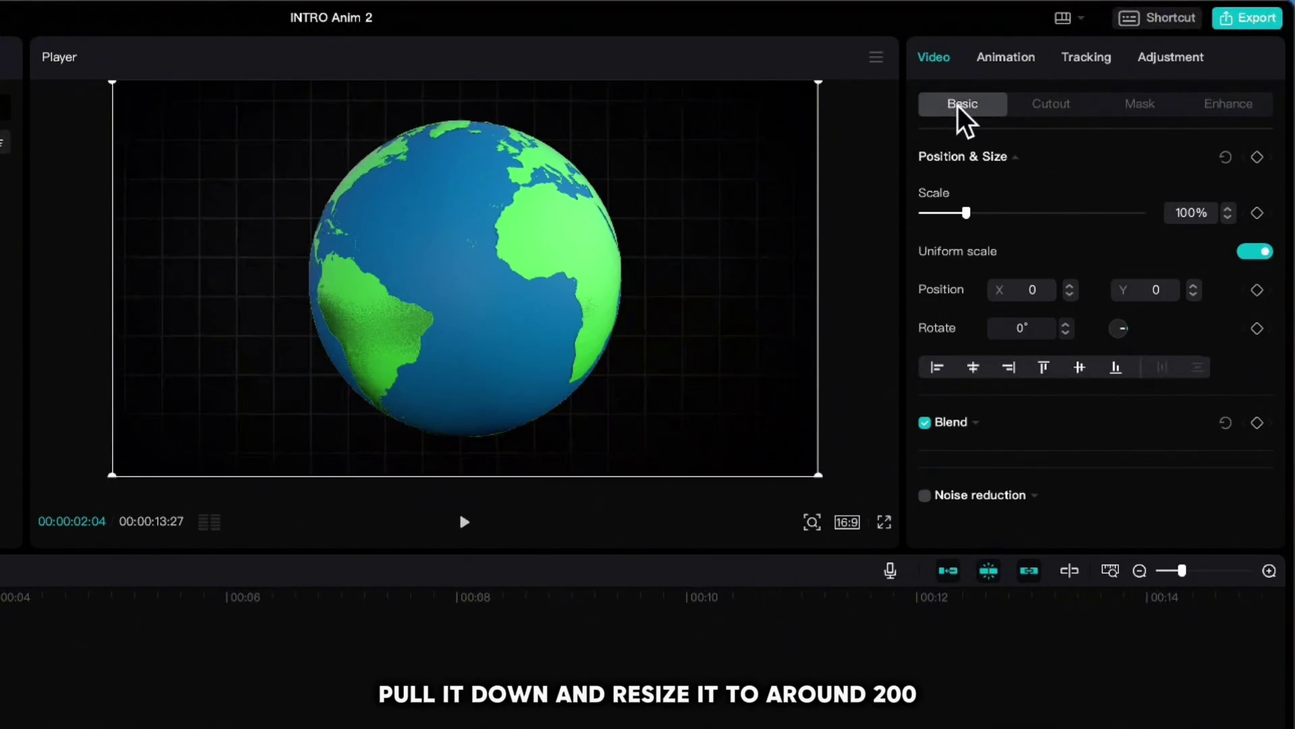
drag(470, 250, 464, 517)
drag(966, 213, 1010, 216)
drag(488, 291, 484, 419)
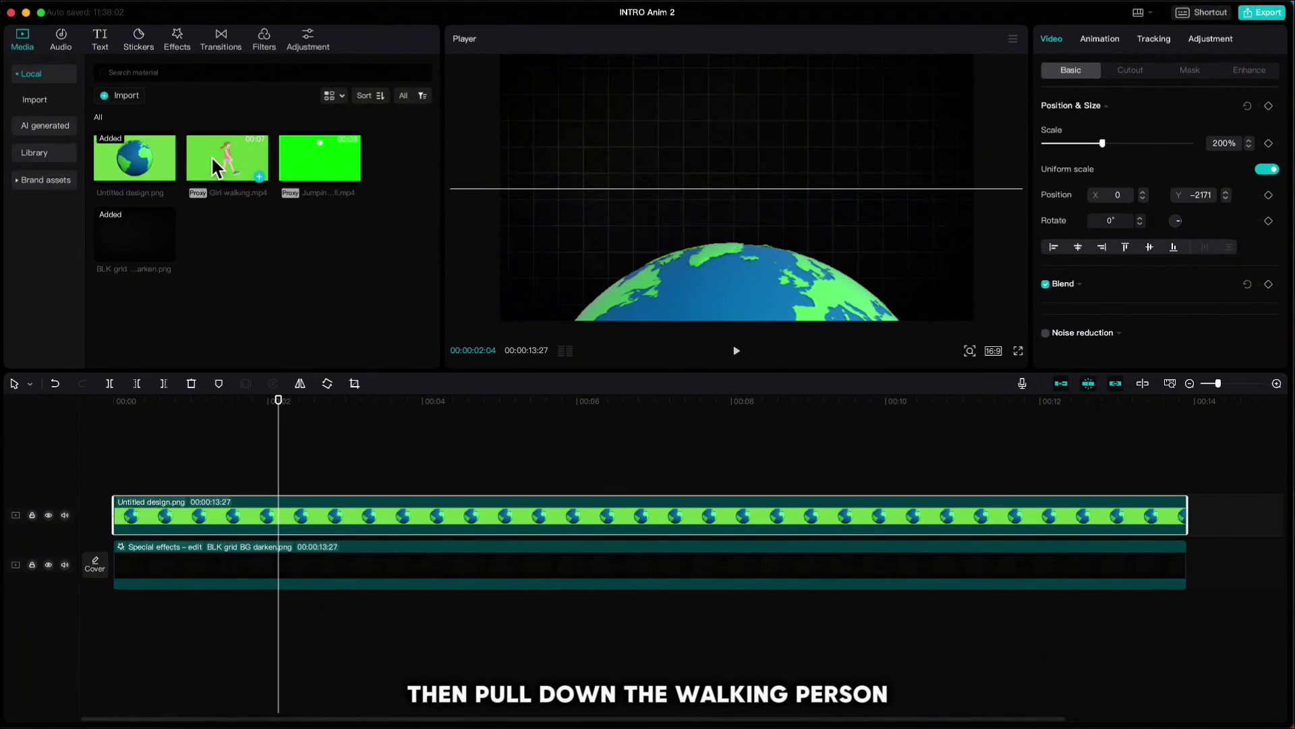
drag(214, 166, 116, 473)
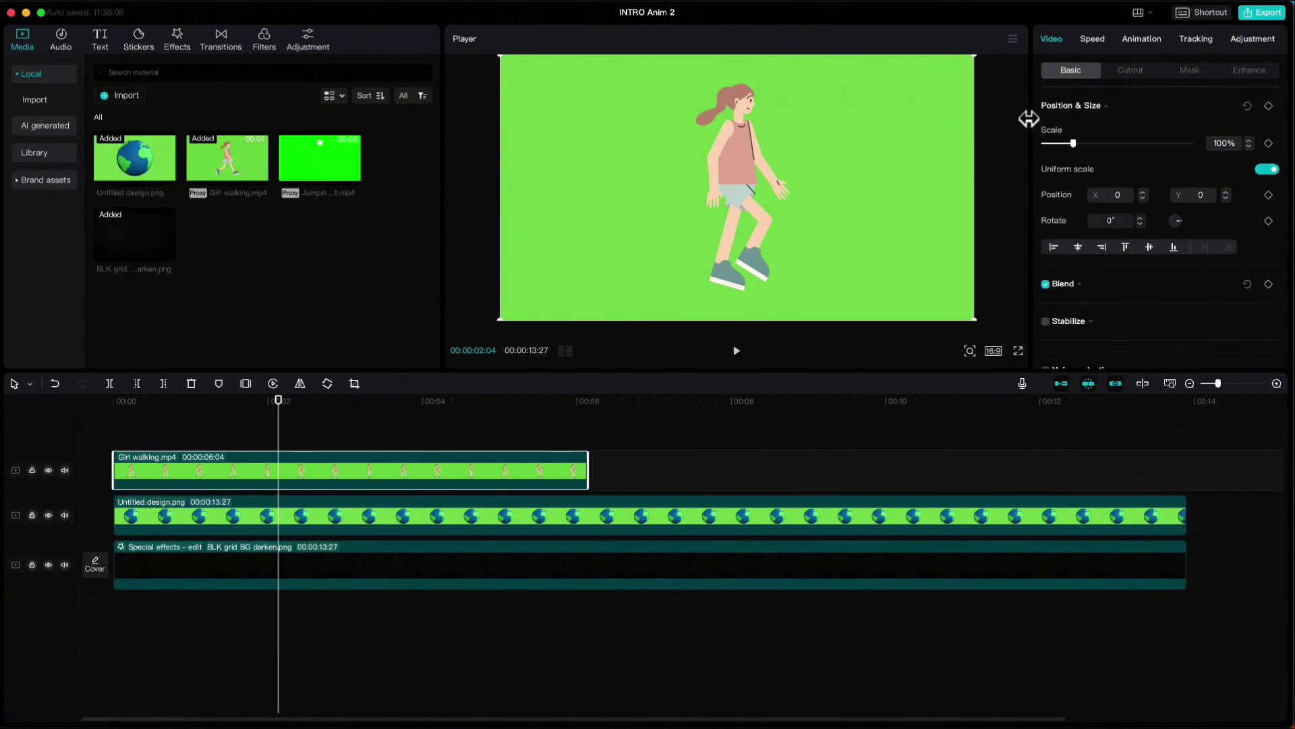
Step: Chroma-key out the green behind the walking girl at strength 10
click(1128, 73)
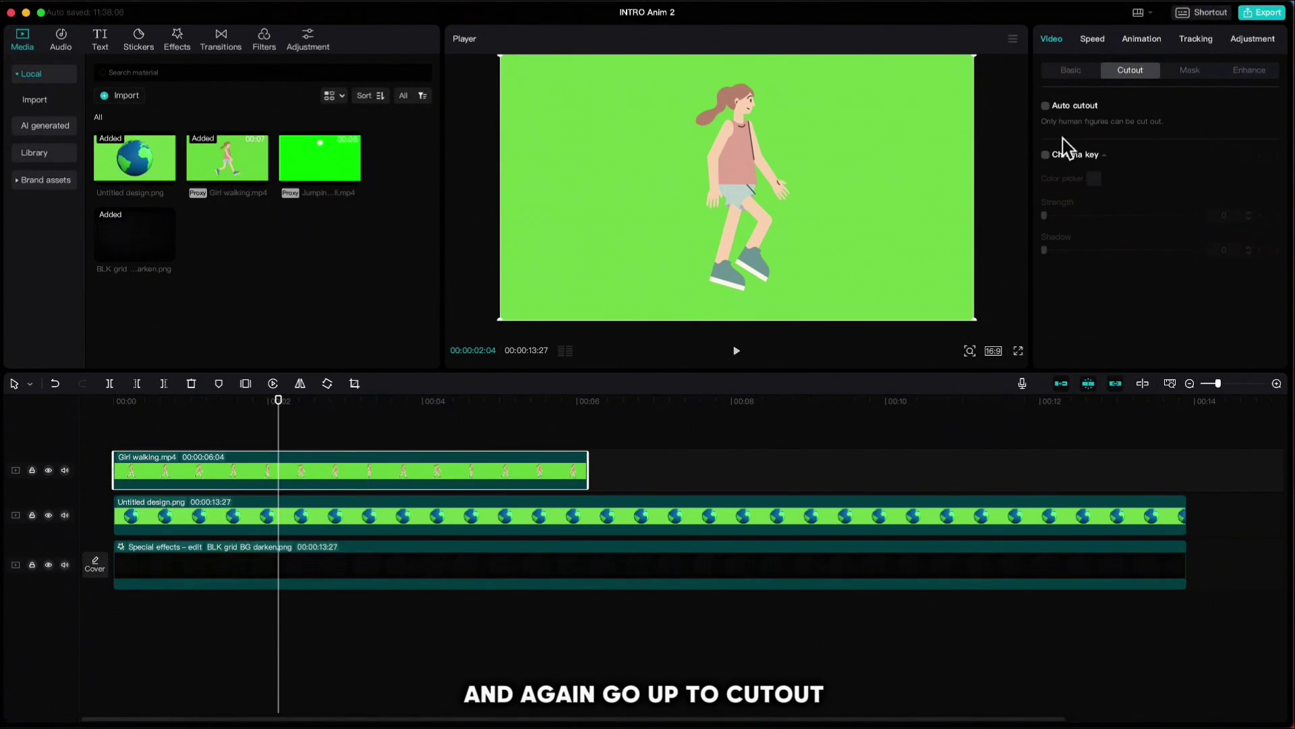
click(1046, 157)
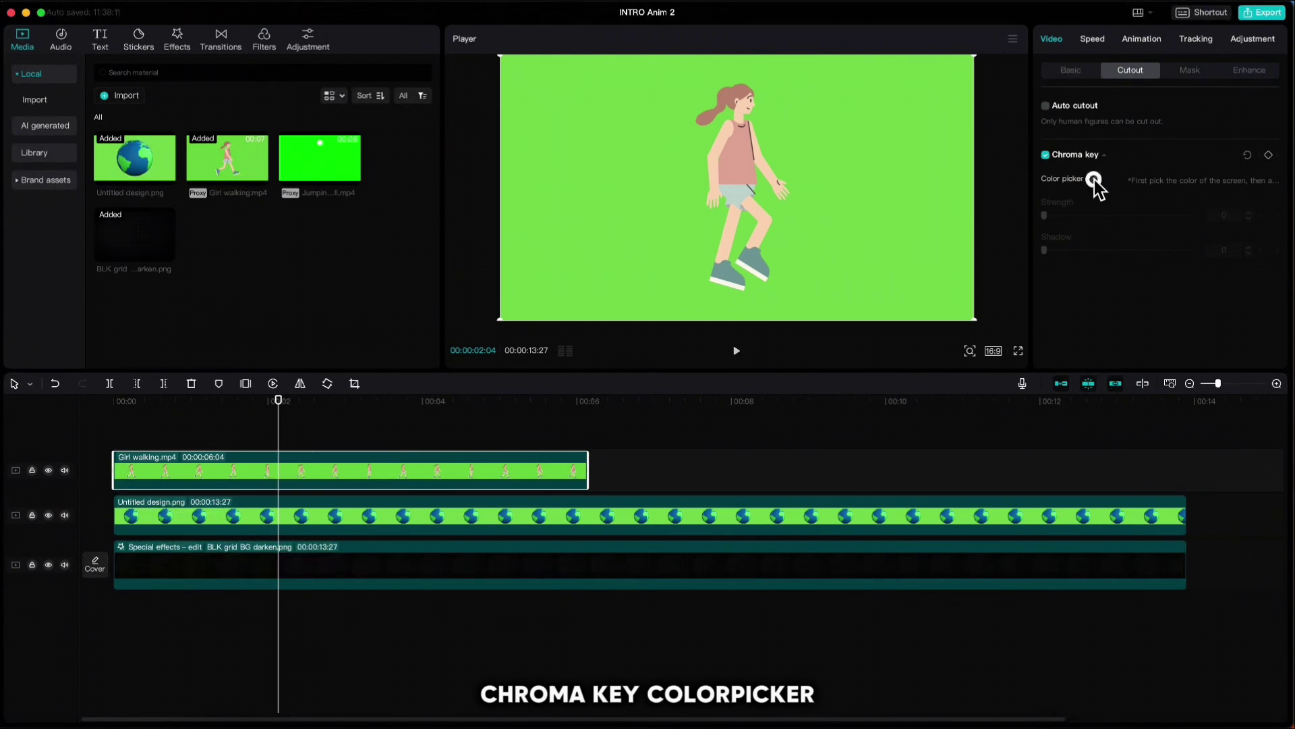
click(906, 182)
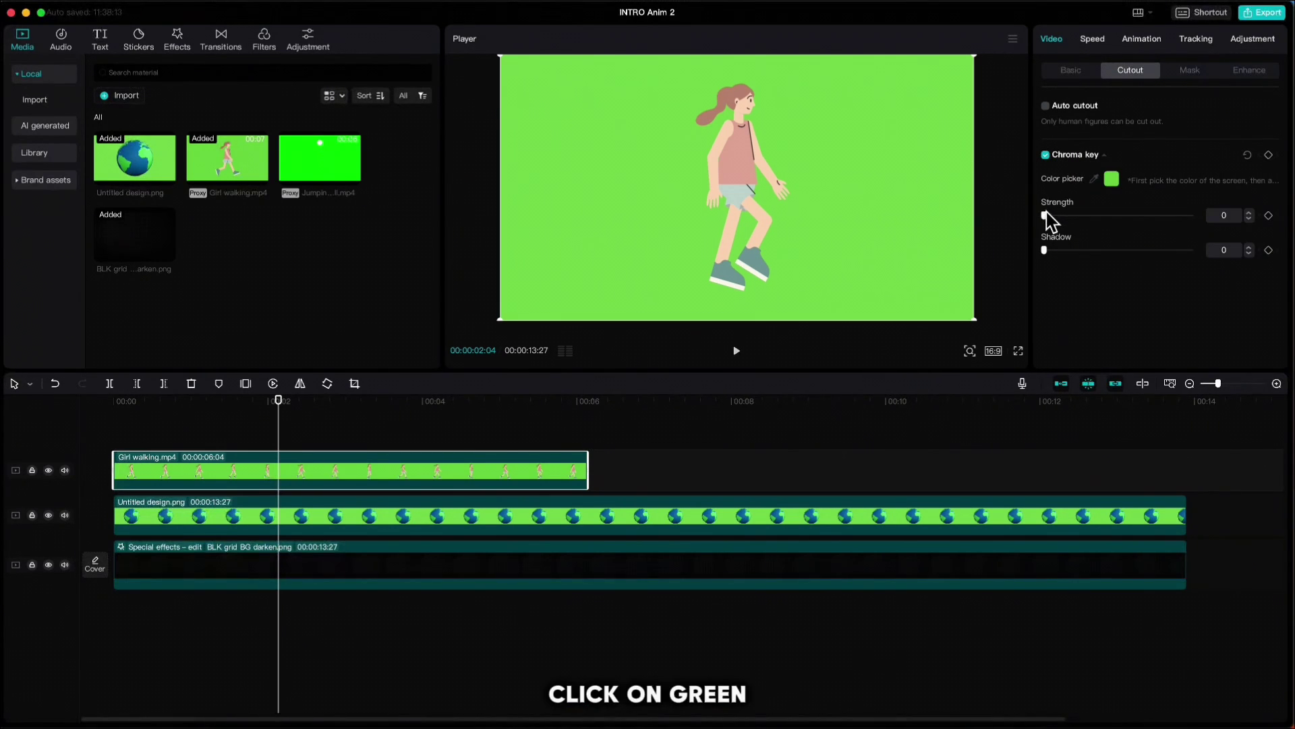
drag(1046, 215, 1061, 217)
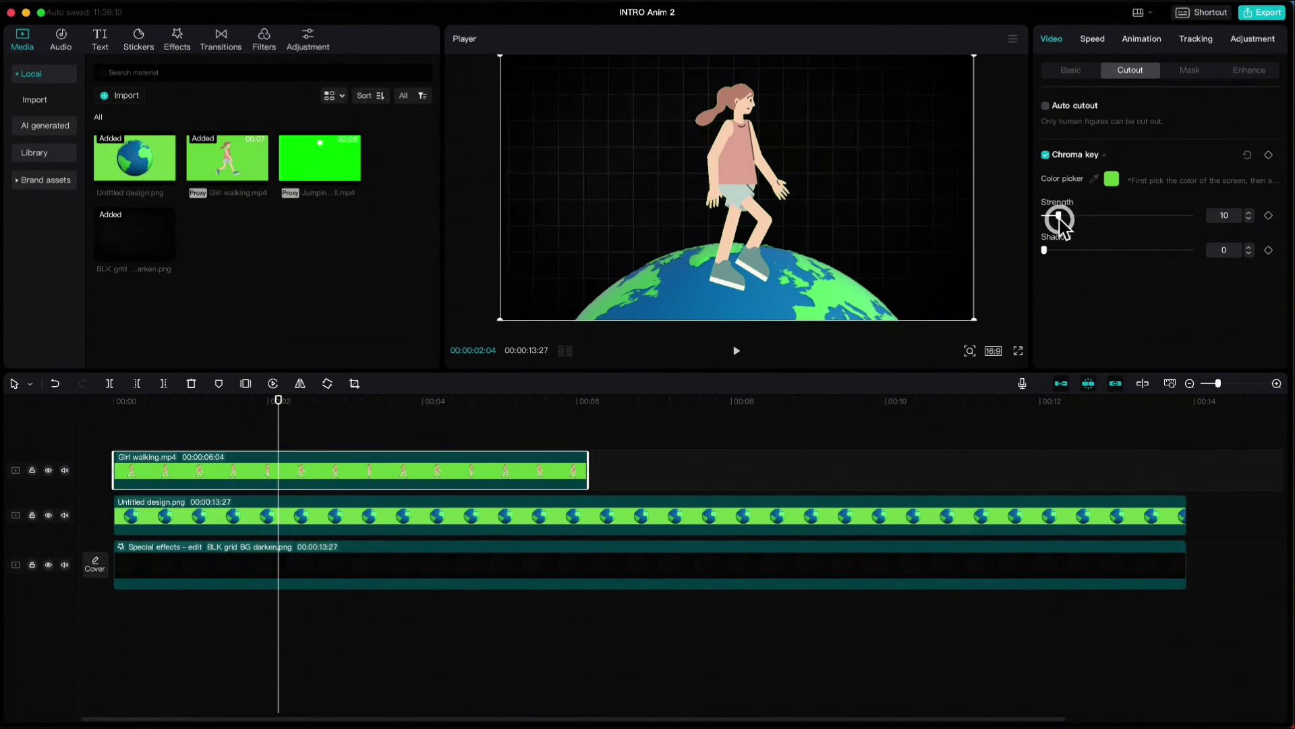
Step: Shrink the girl to 47% and place her standing on top of the globe
drag(972, 59, 815, 205)
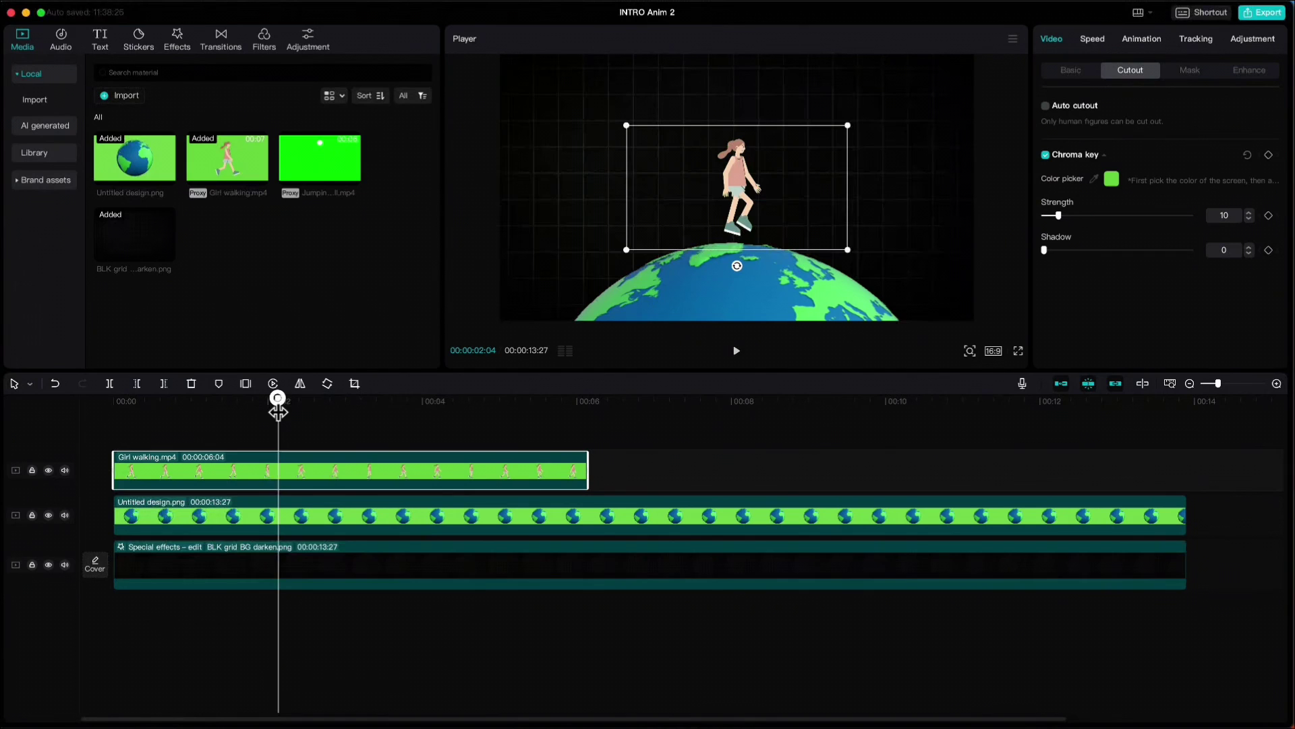
drag(278, 410, 258, 403)
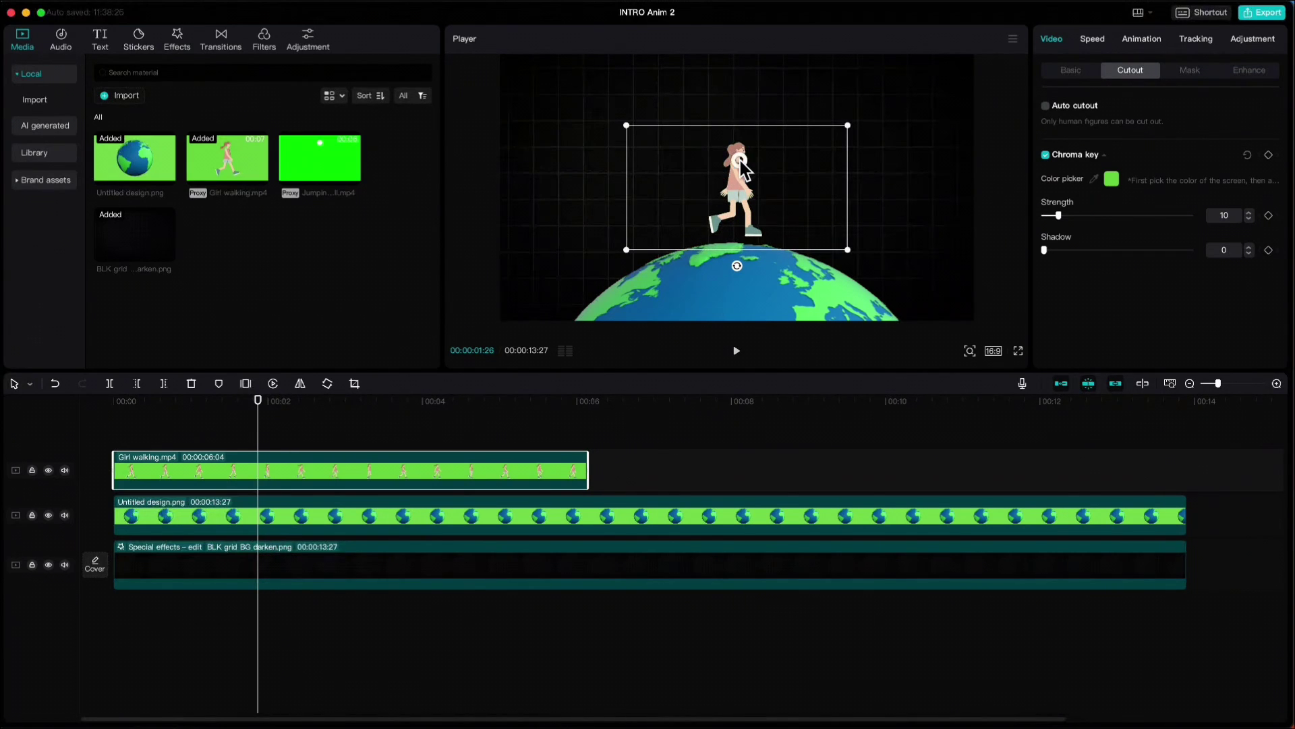
drag(740, 159, 740, 166)
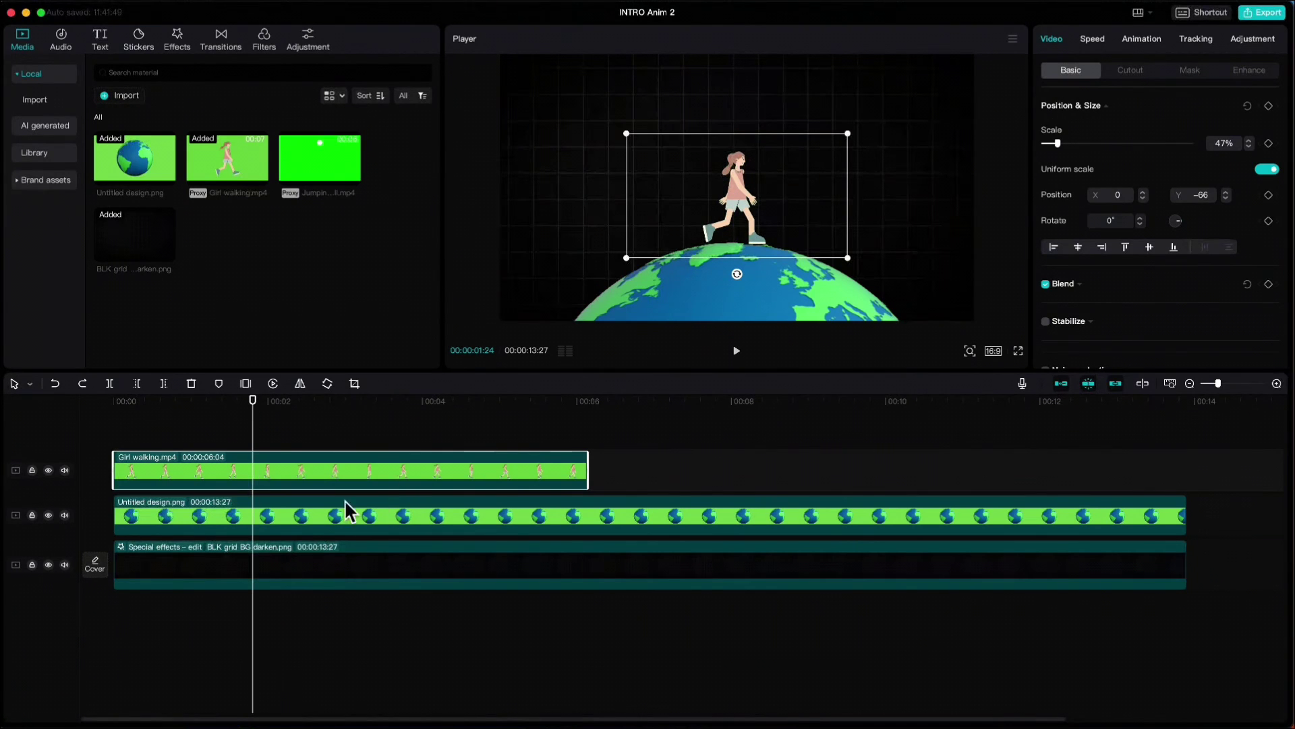
Step: Keyframe the globe at 00:00:00:00 and set its rotation to -450° at 00:00:06:04
click(303, 518)
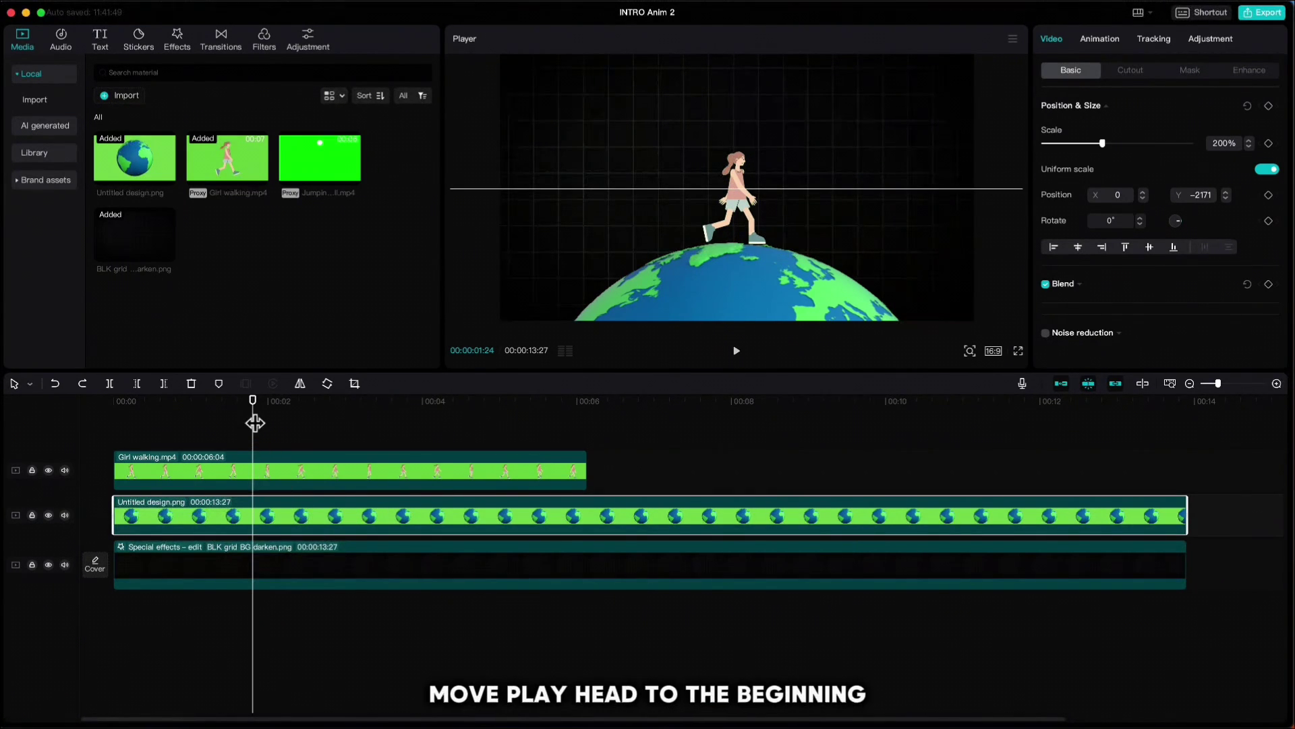
drag(255, 416, 113, 416)
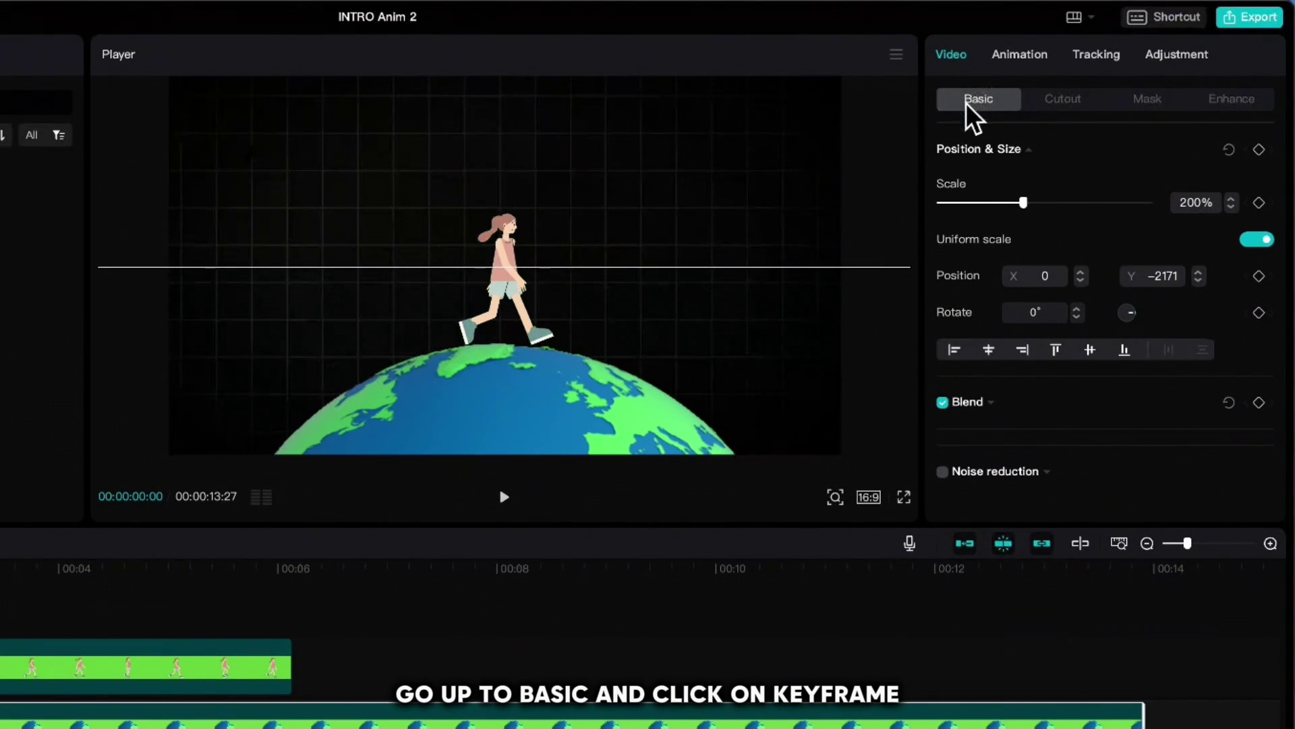
click(1259, 149)
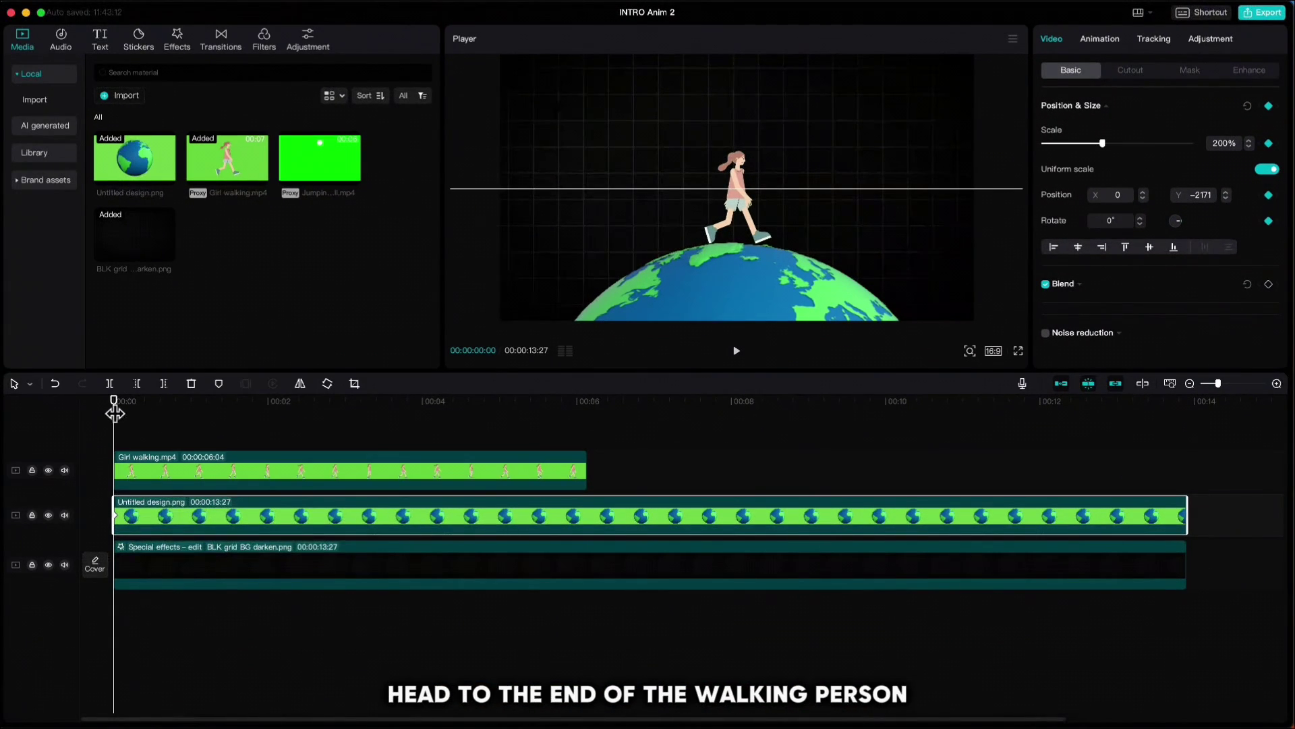
drag(115, 413, 587, 408)
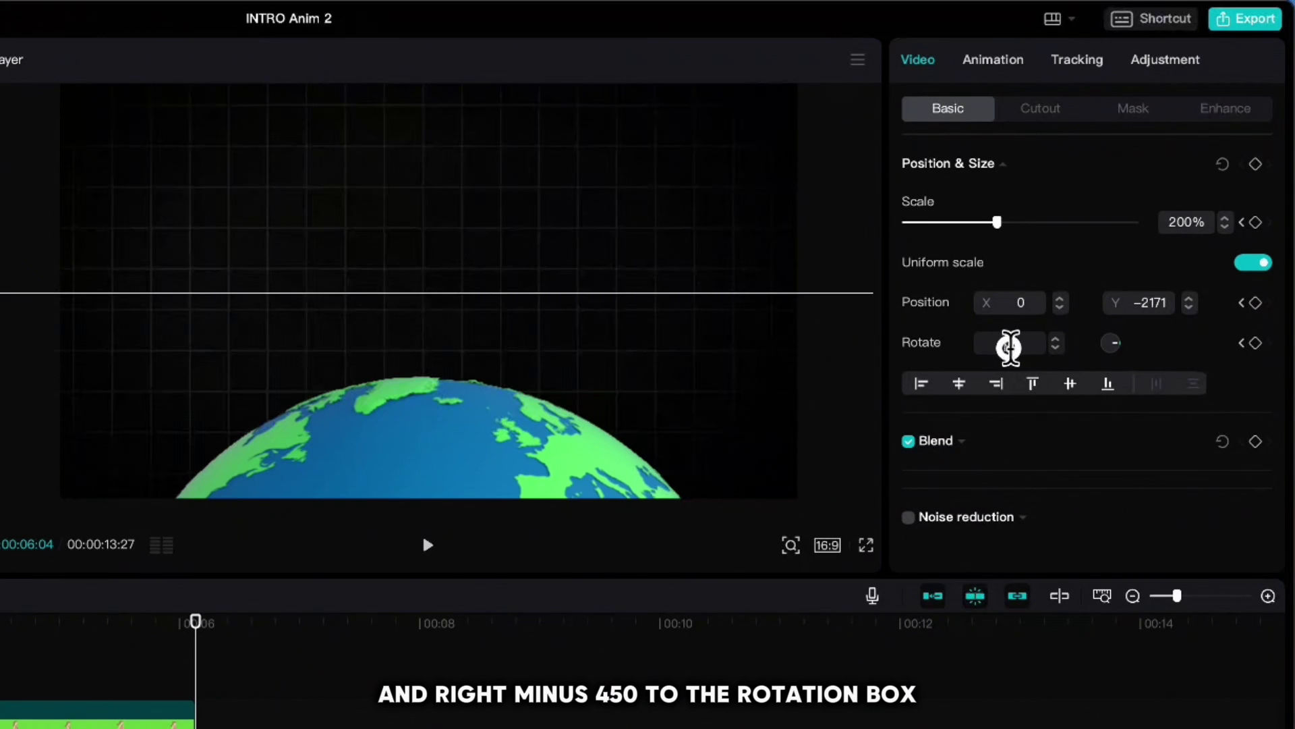
click(1010, 345)
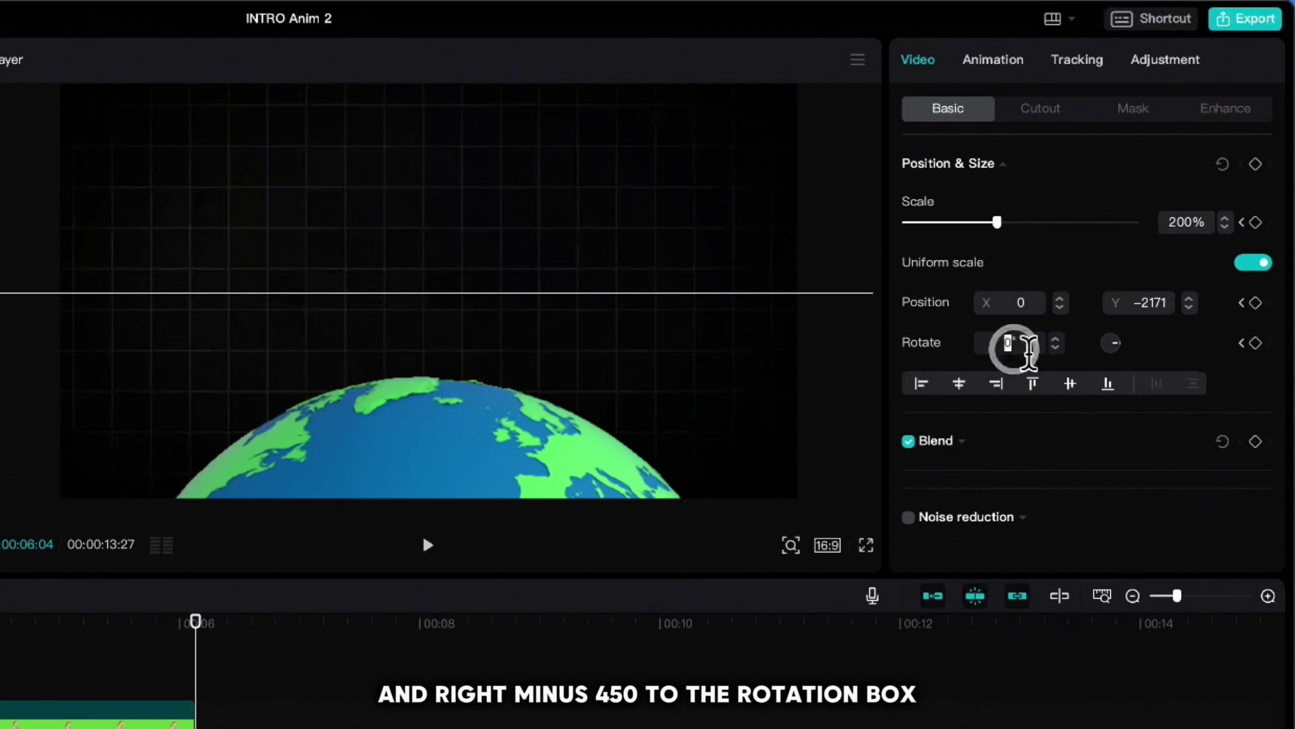
text(-450)
key(Return)
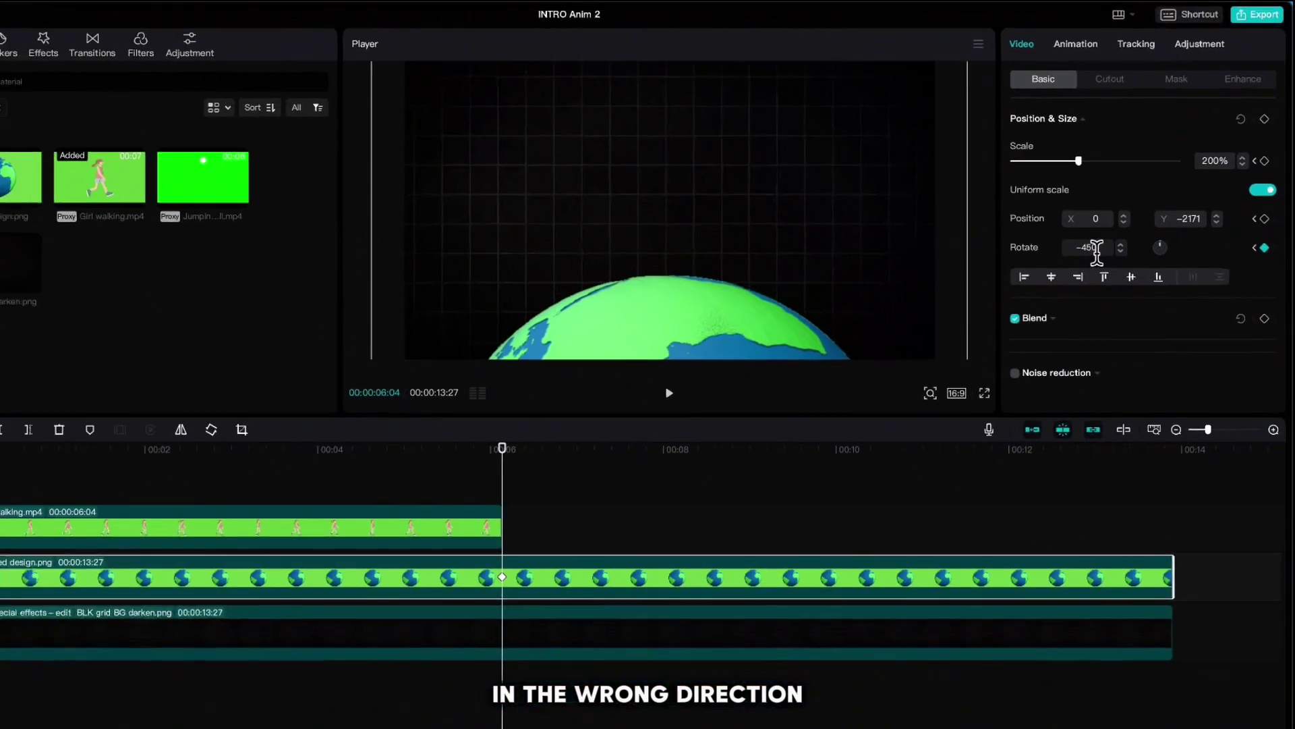
click(63, 658)
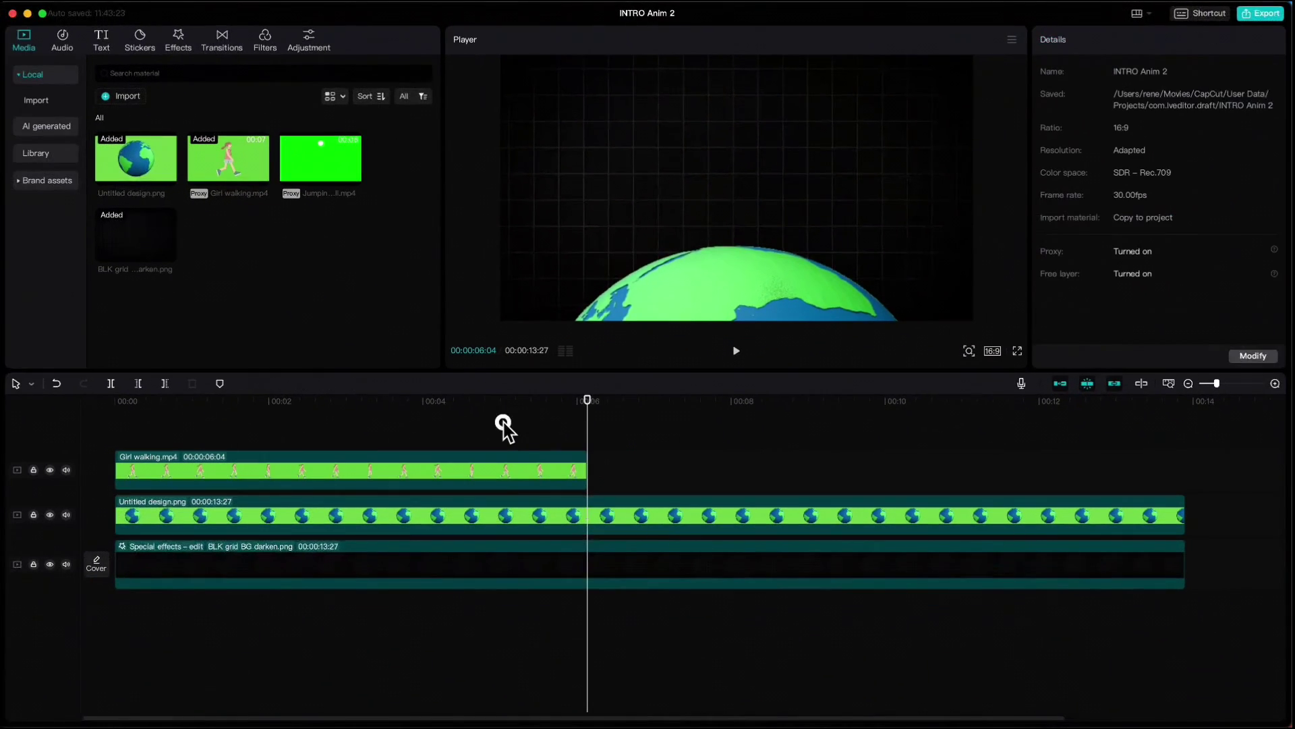
drag(505, 429, 92, 437)
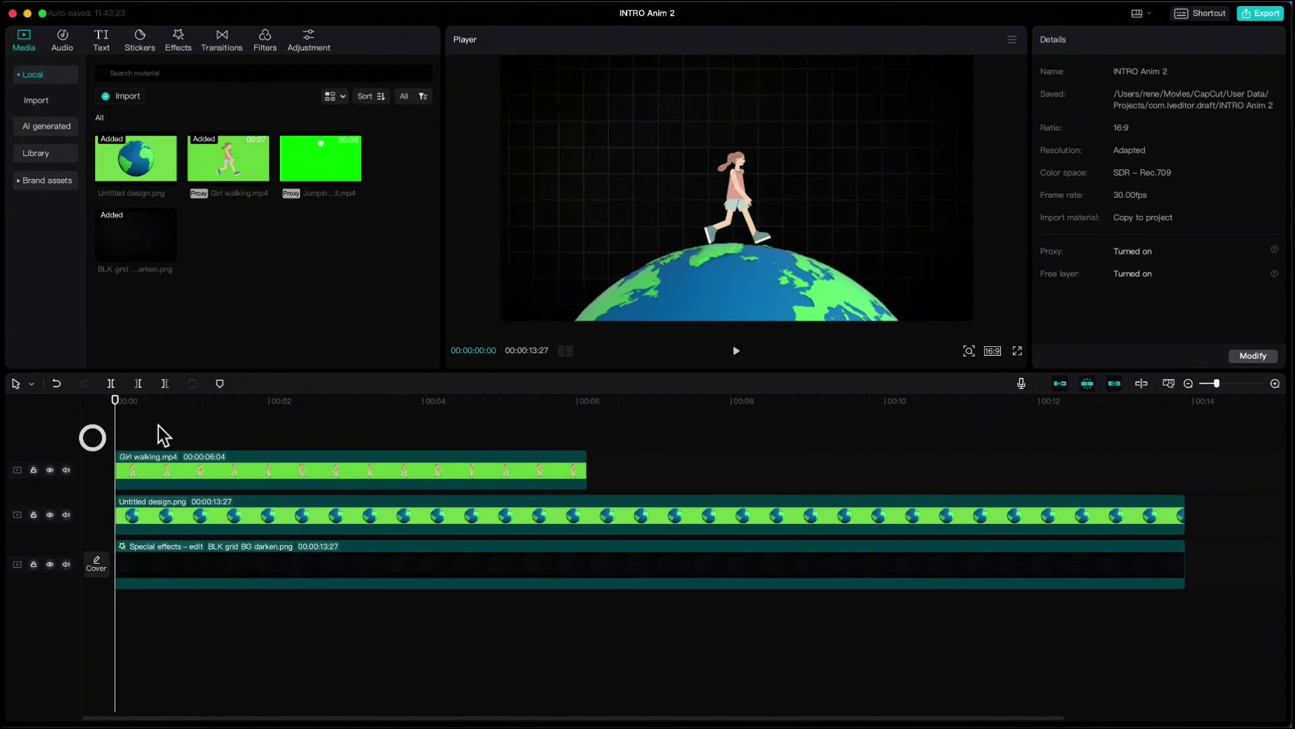
key(space)
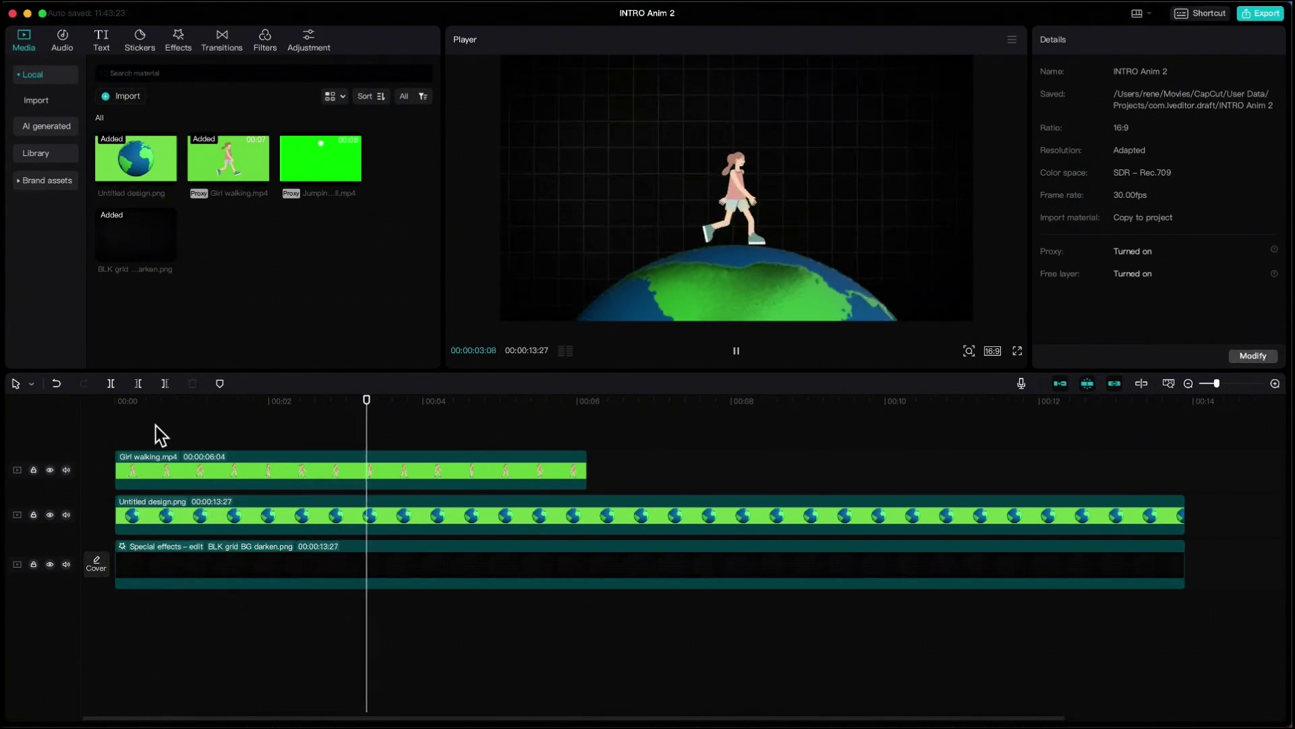
key(space)
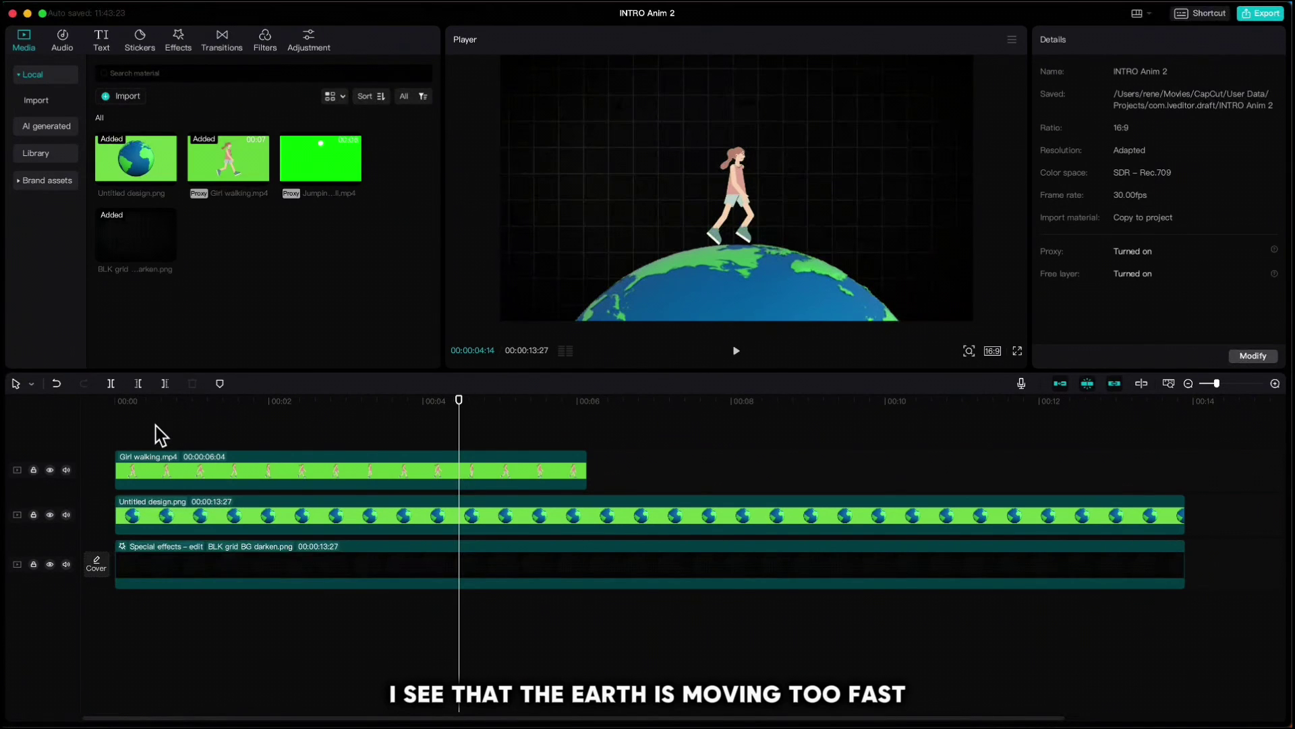
Step: Drag the globe's final keyframe from 00:06 out to about 00:12, then return to the start
click(492, 529)
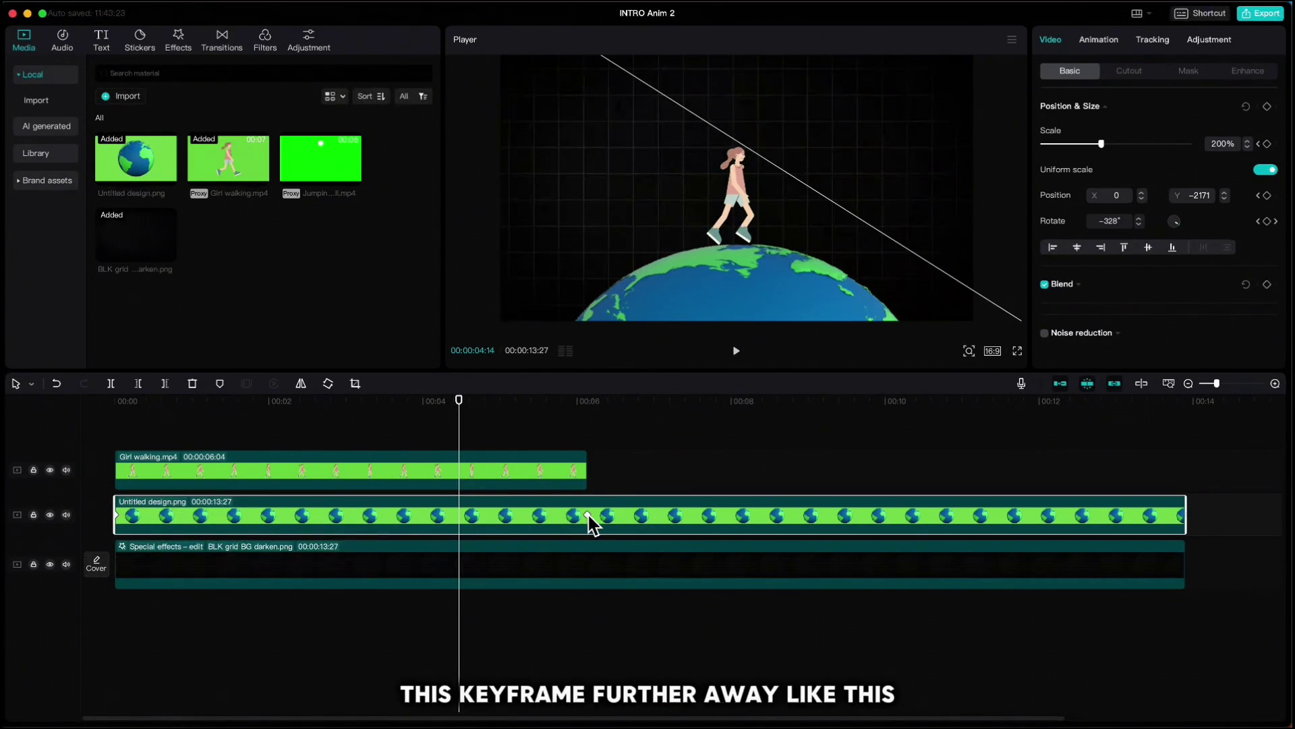
drag(588, 516, 1097, 518)
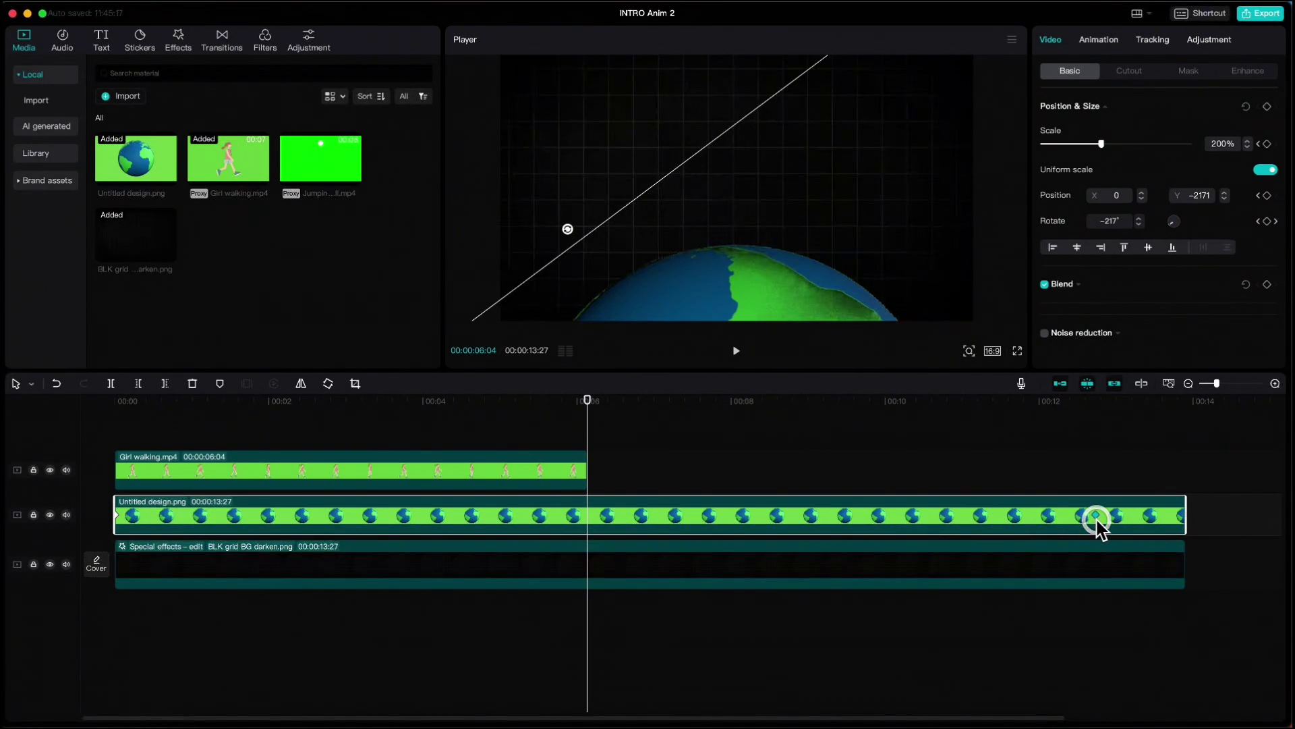
click(500, 422)
drag(498, 415, 82, 452)
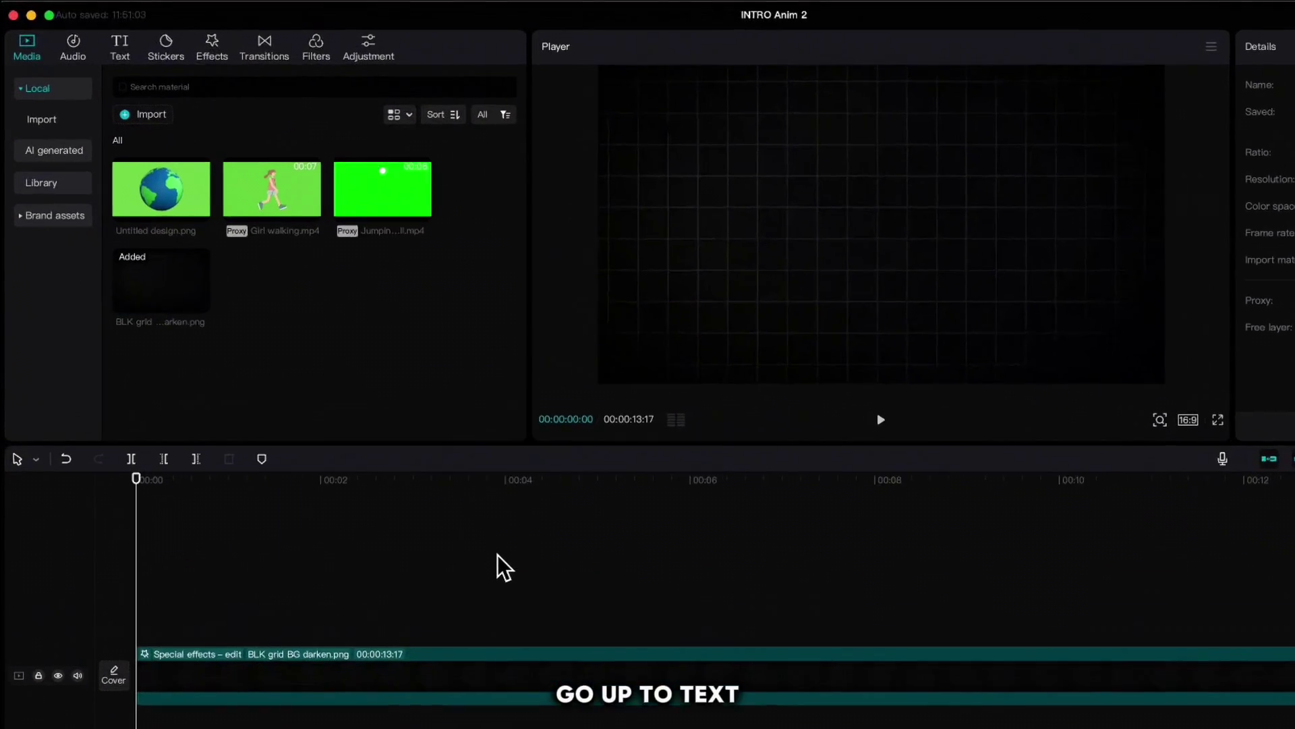
Step: Add a Default text, replace it with dashes, and set character spacing to -2
click(135, 53)
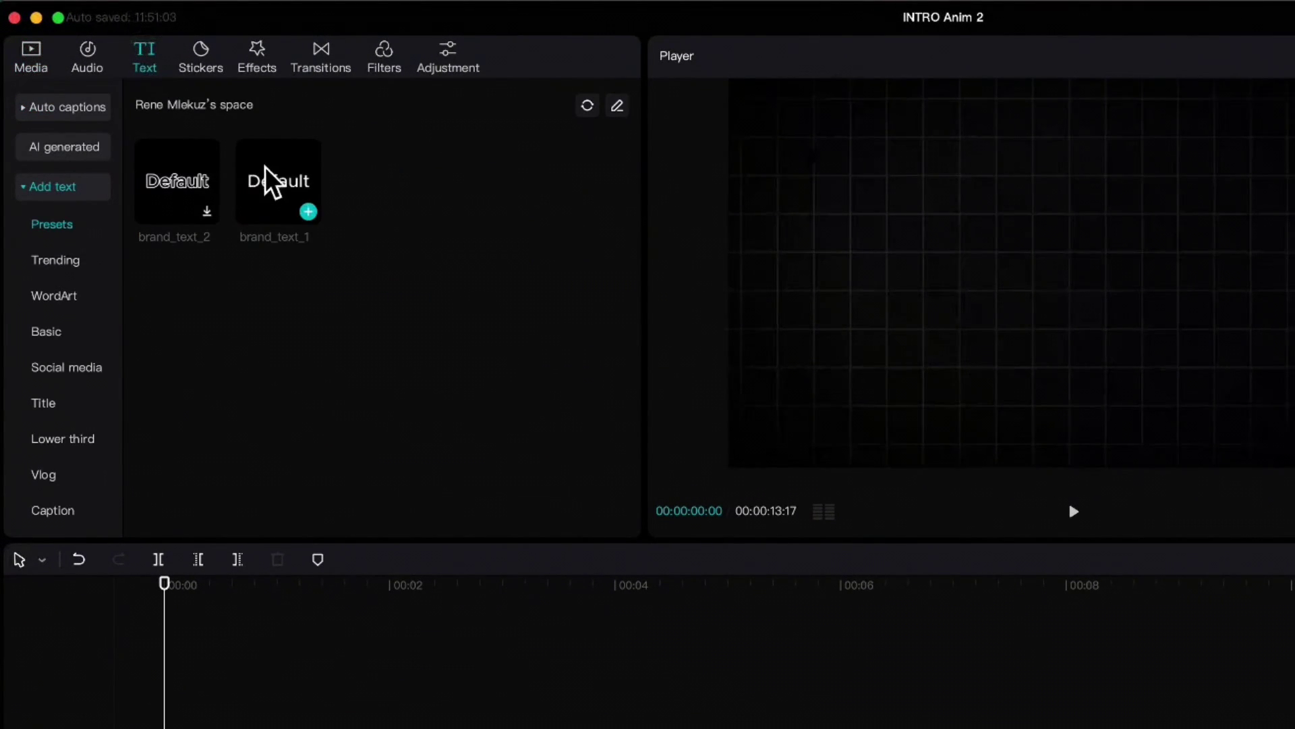
click(309, 212)
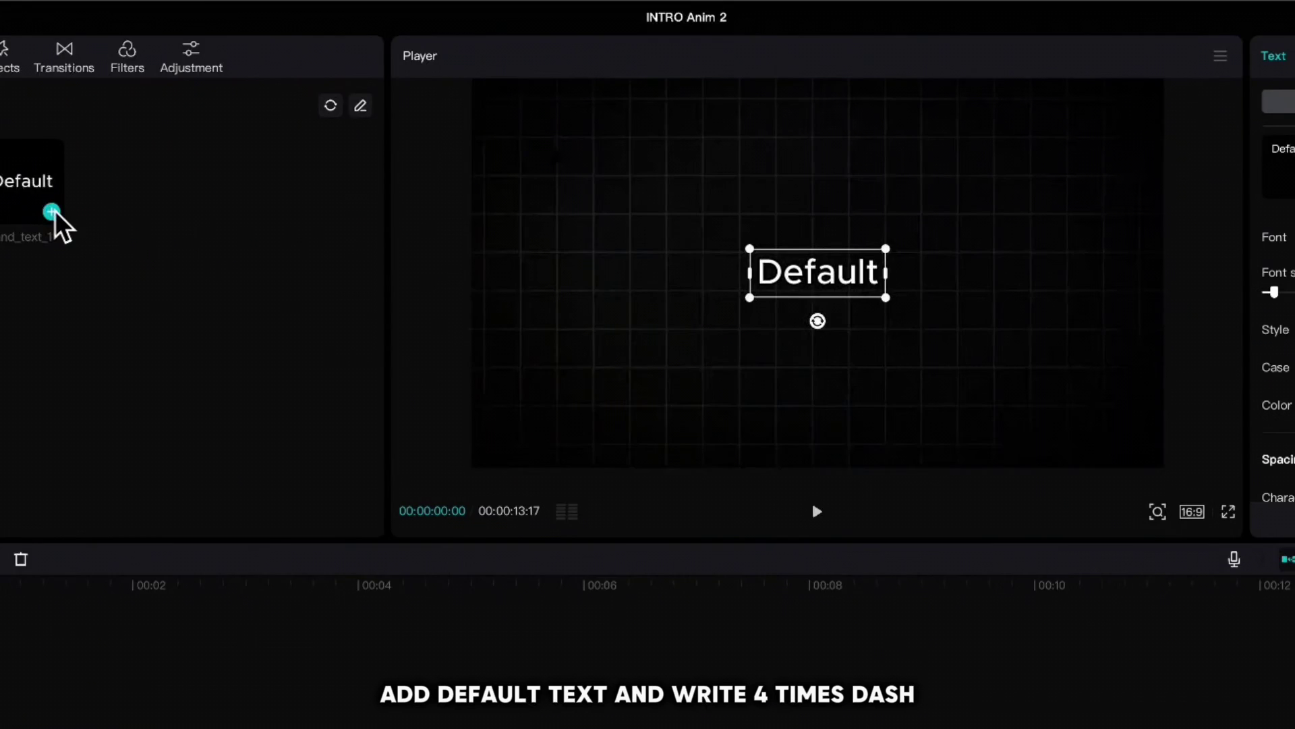
drag(990, 169, 892, 152)
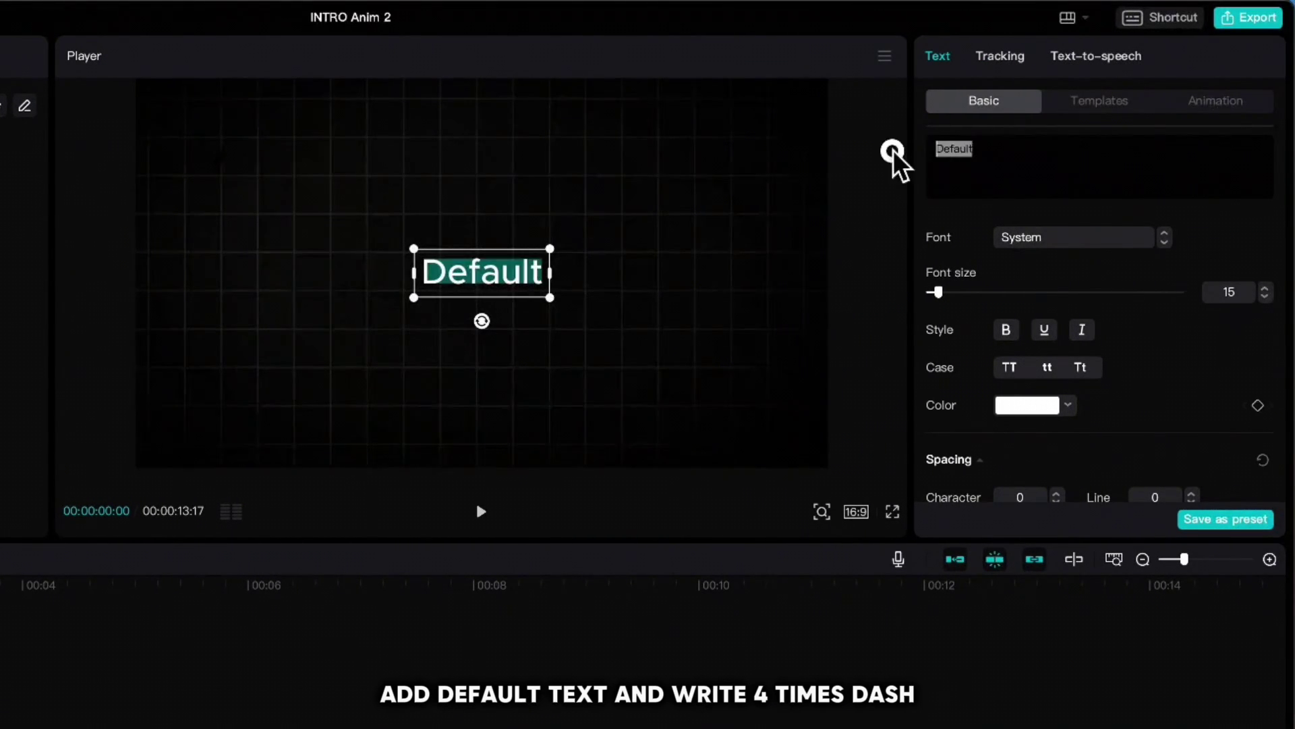
text(----)
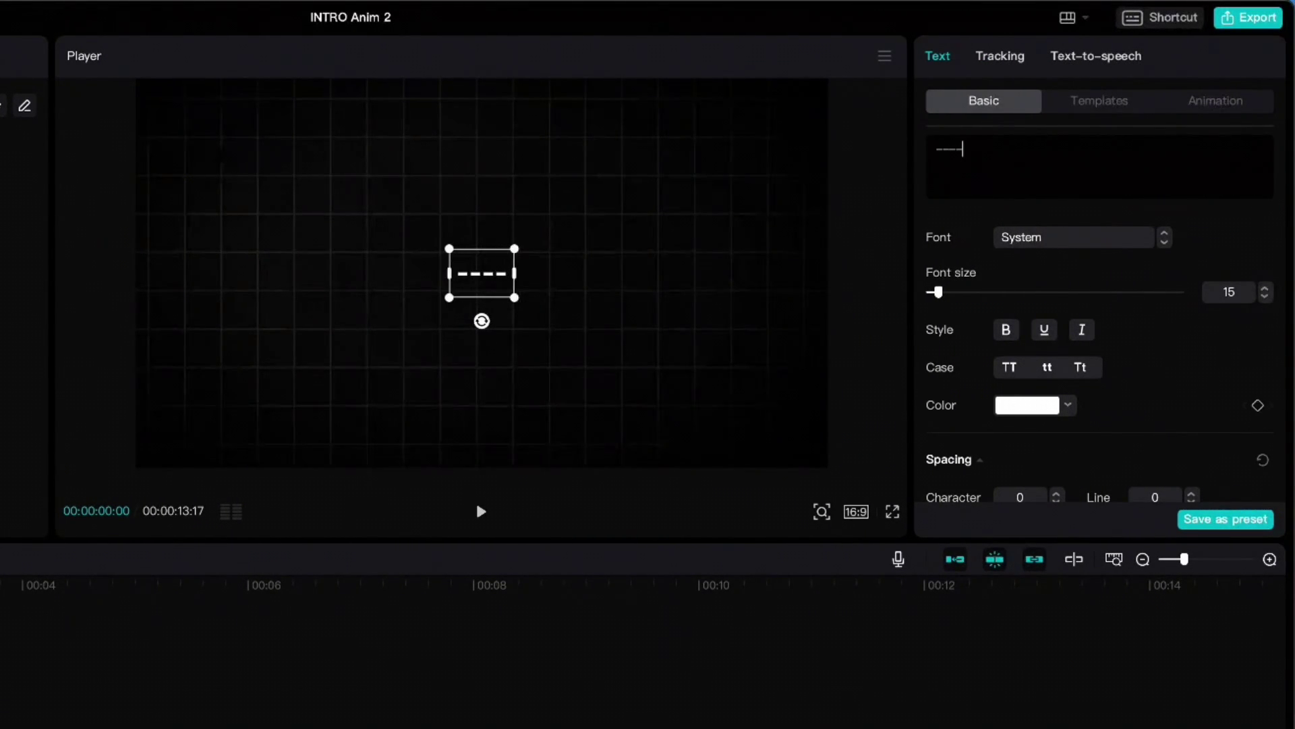
scroll(1094, 367, down, 2)
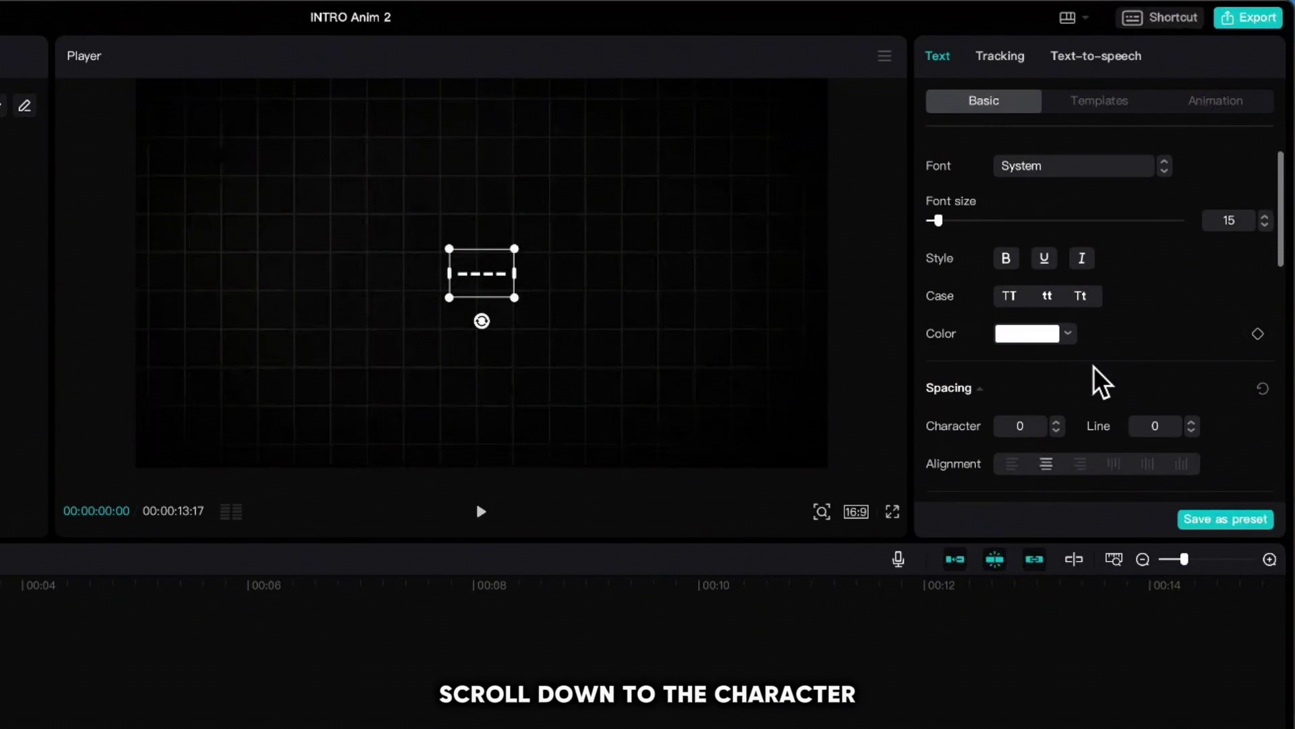
click(1056, 430)
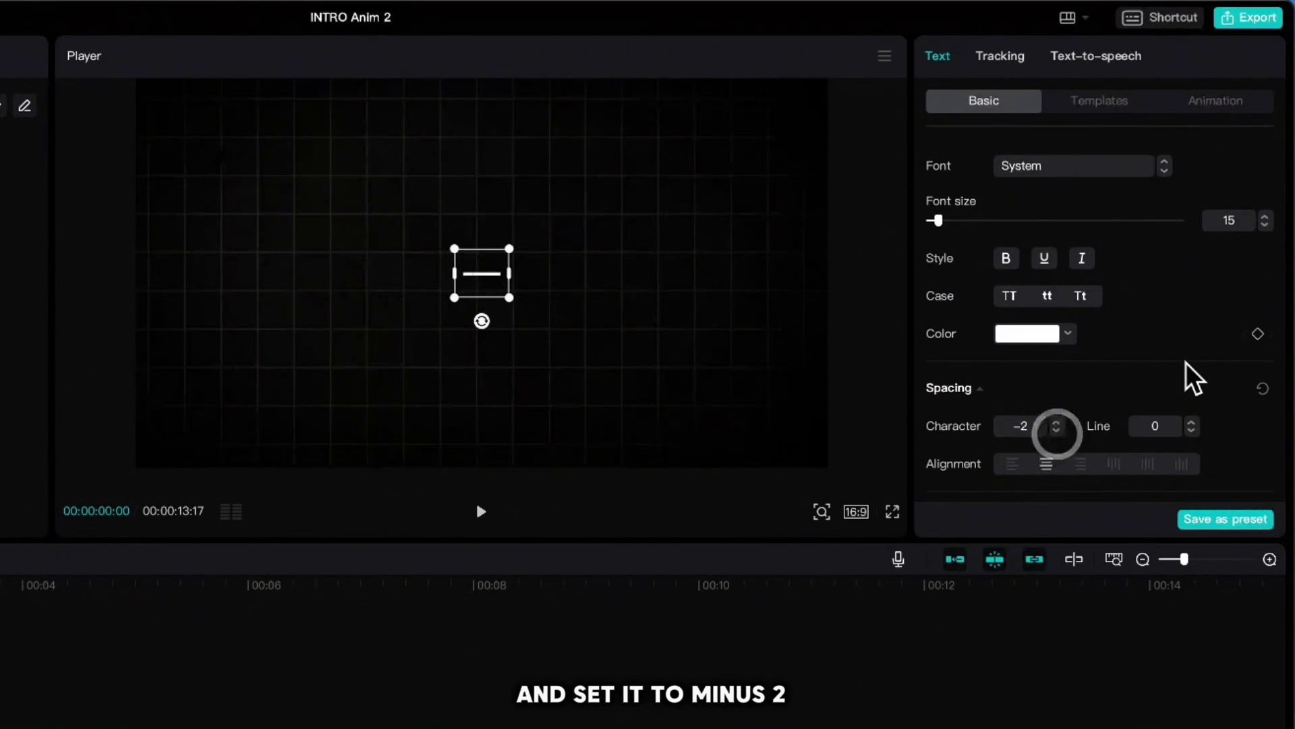
Step: Stretch the dash line to 119% width with non-uniform scale and turn on Glow
scroll(1186, 360, down, 6)
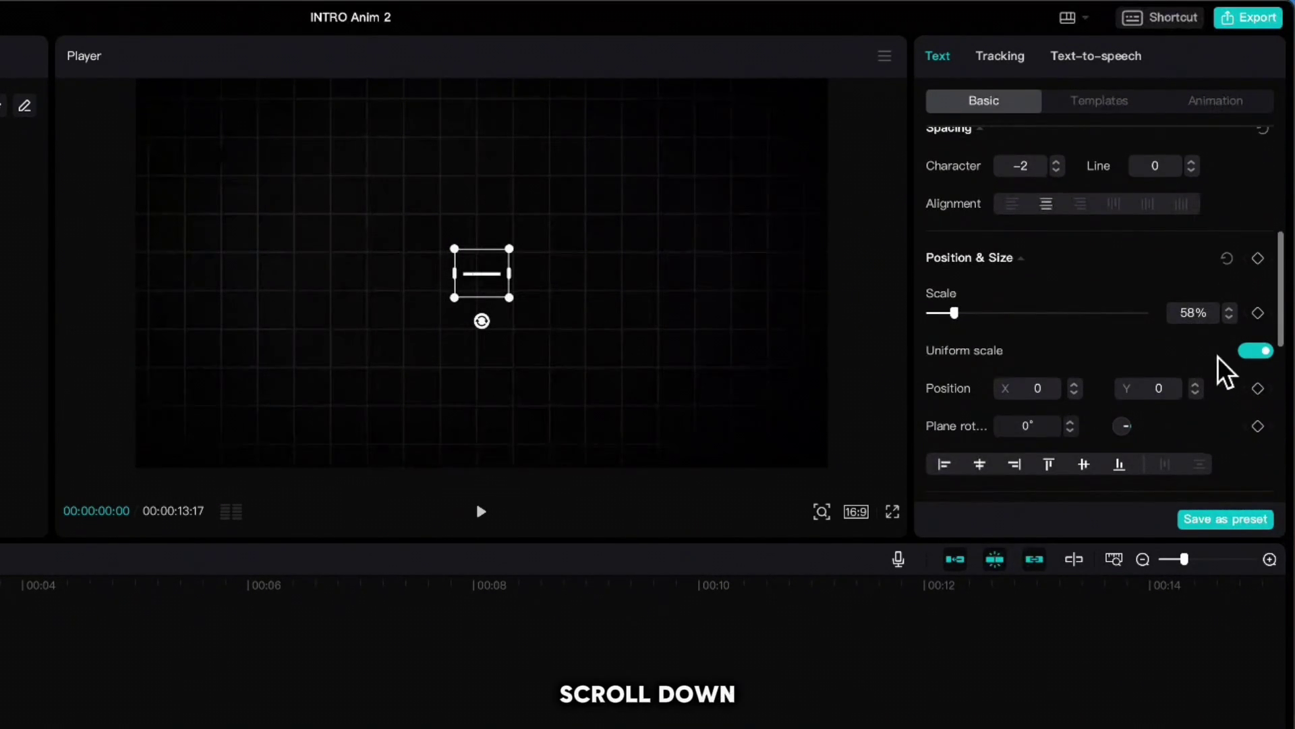
click(1255, 351)
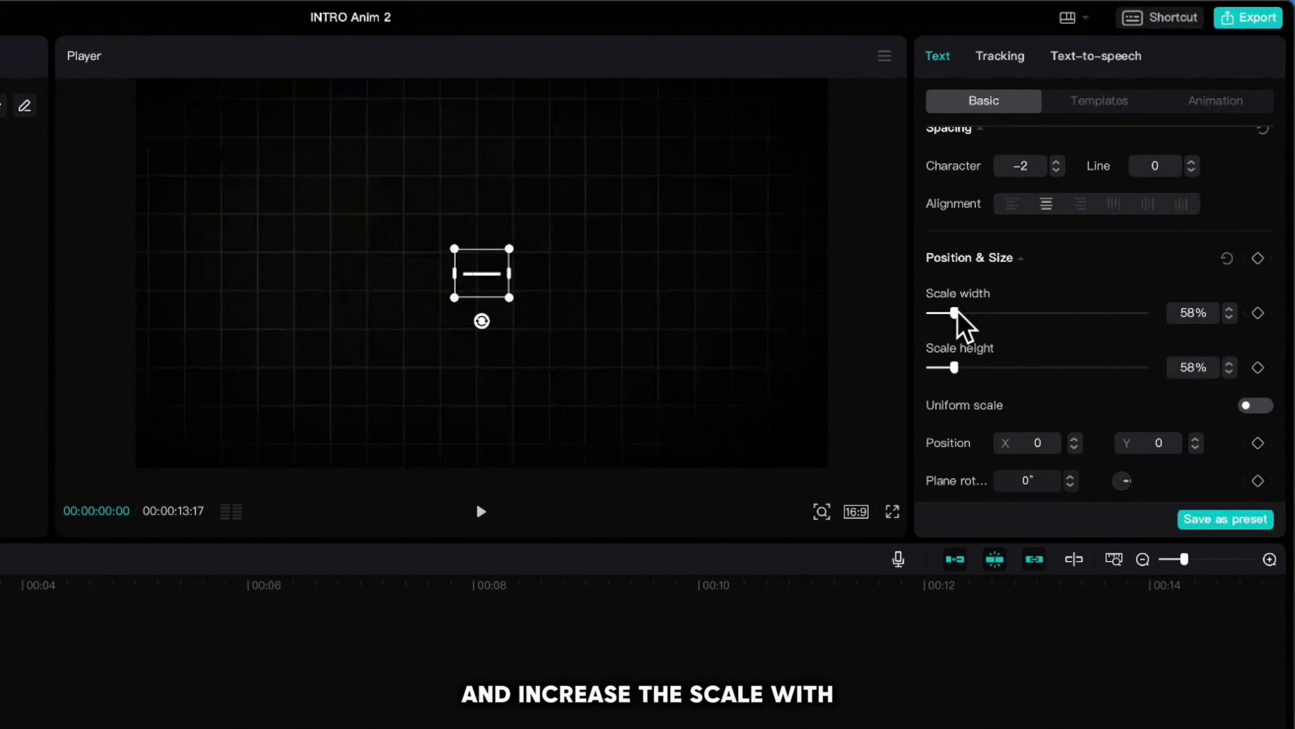
drag(961, 313, 984, 316)
scroll(1082, 306, down, 10)
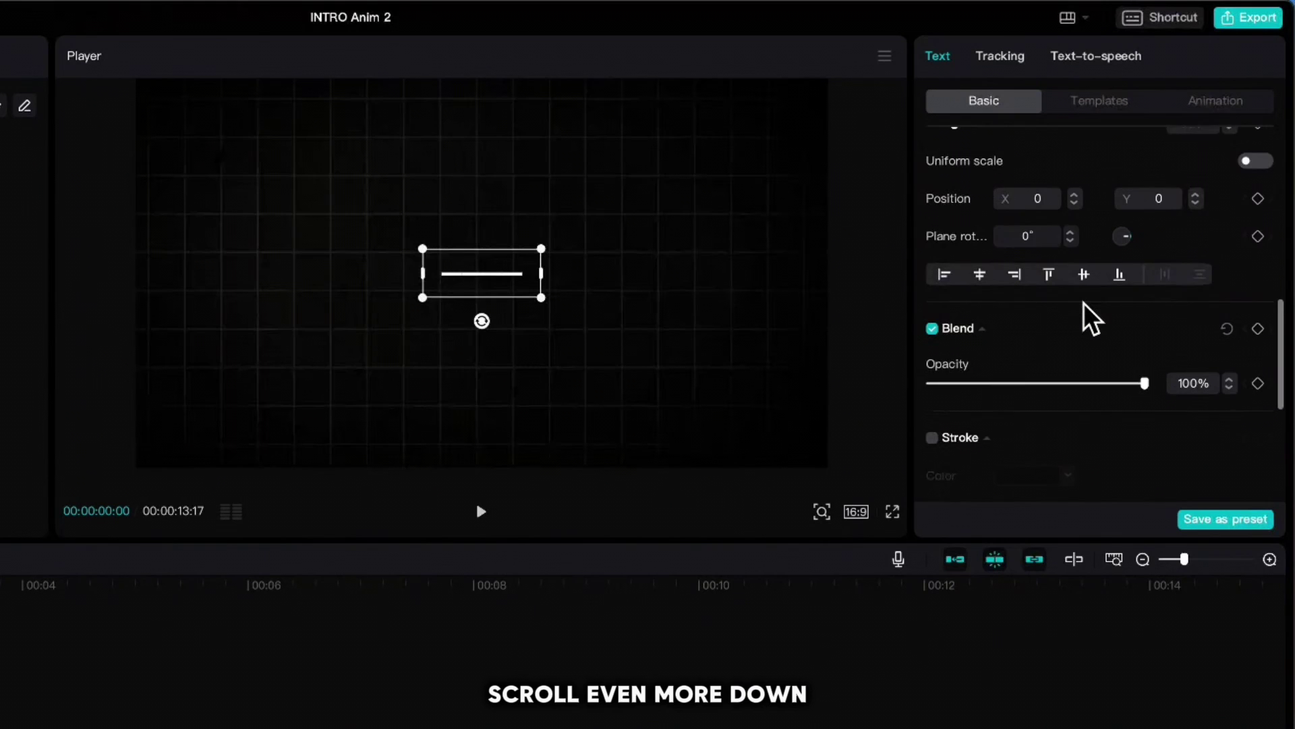
scroll(1087, 307, down, 3)
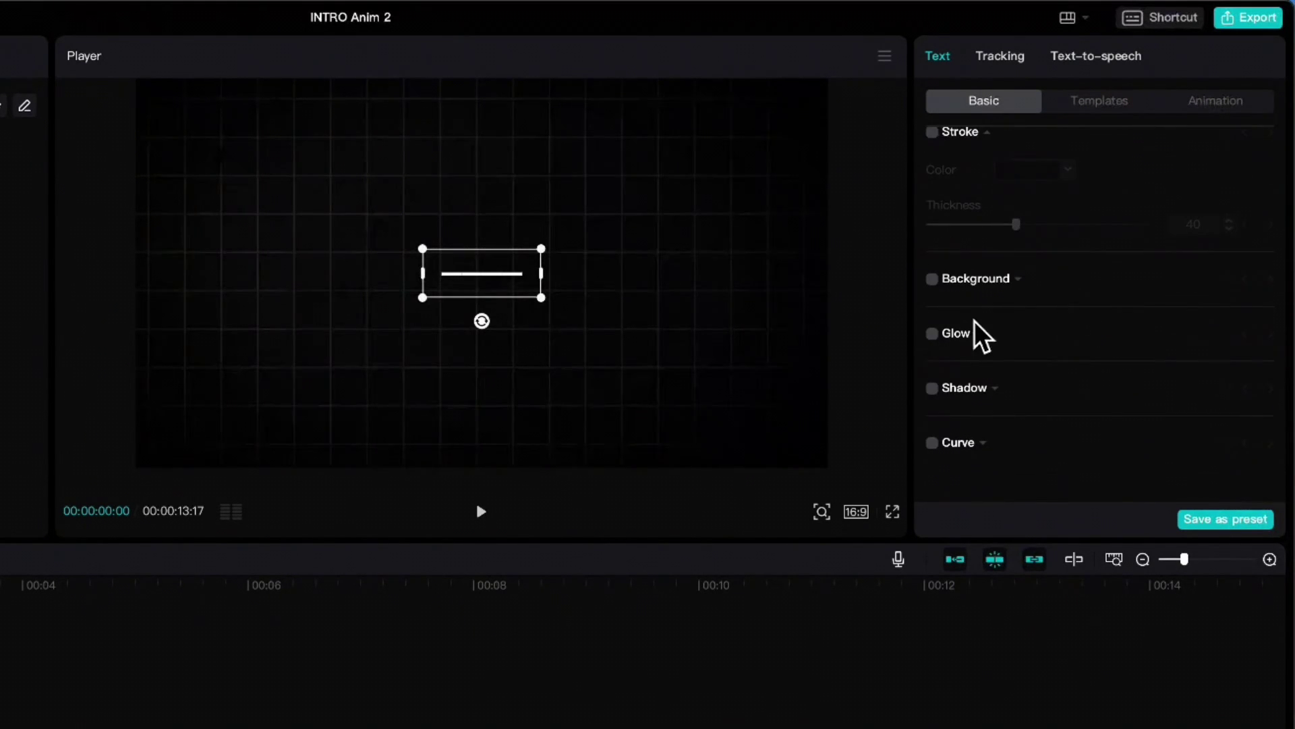
click(932, 334)
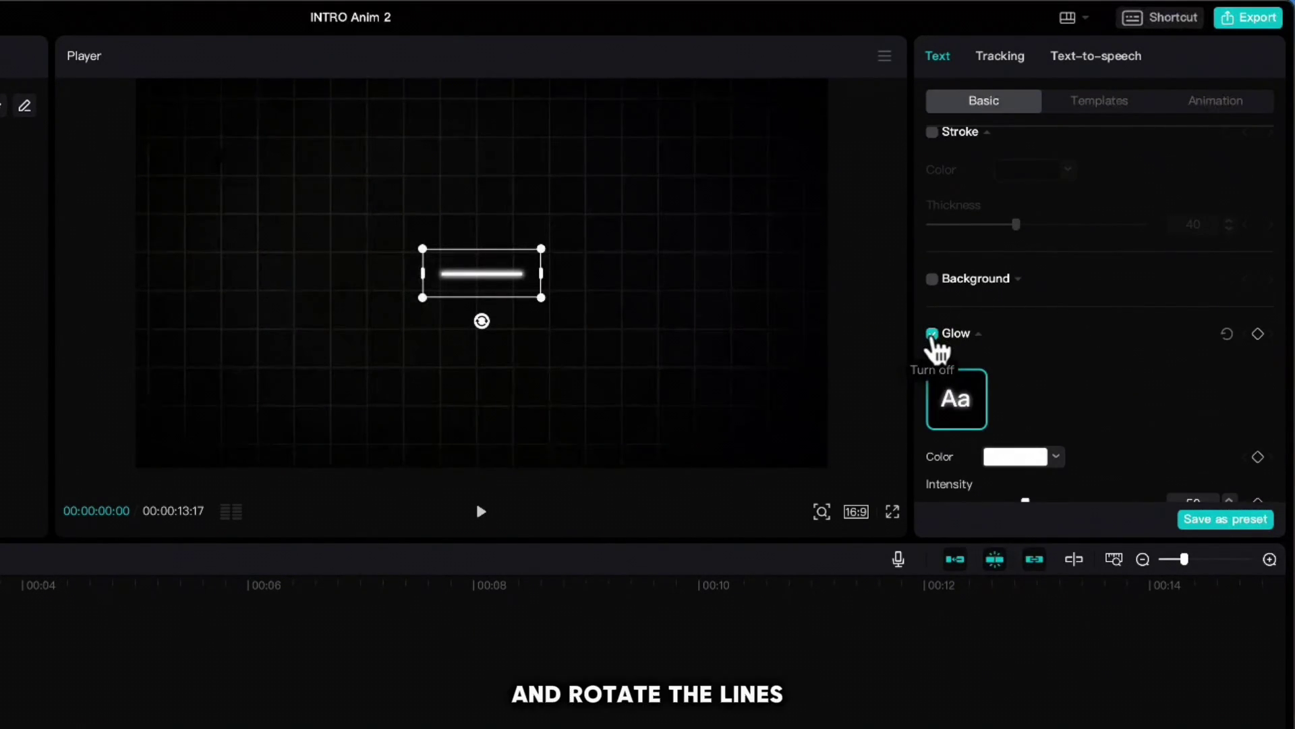
Step: Tilt the glowing line to -43°, extend it to the video end, and join a 60° copy
drag(490, 320, 512, 303)
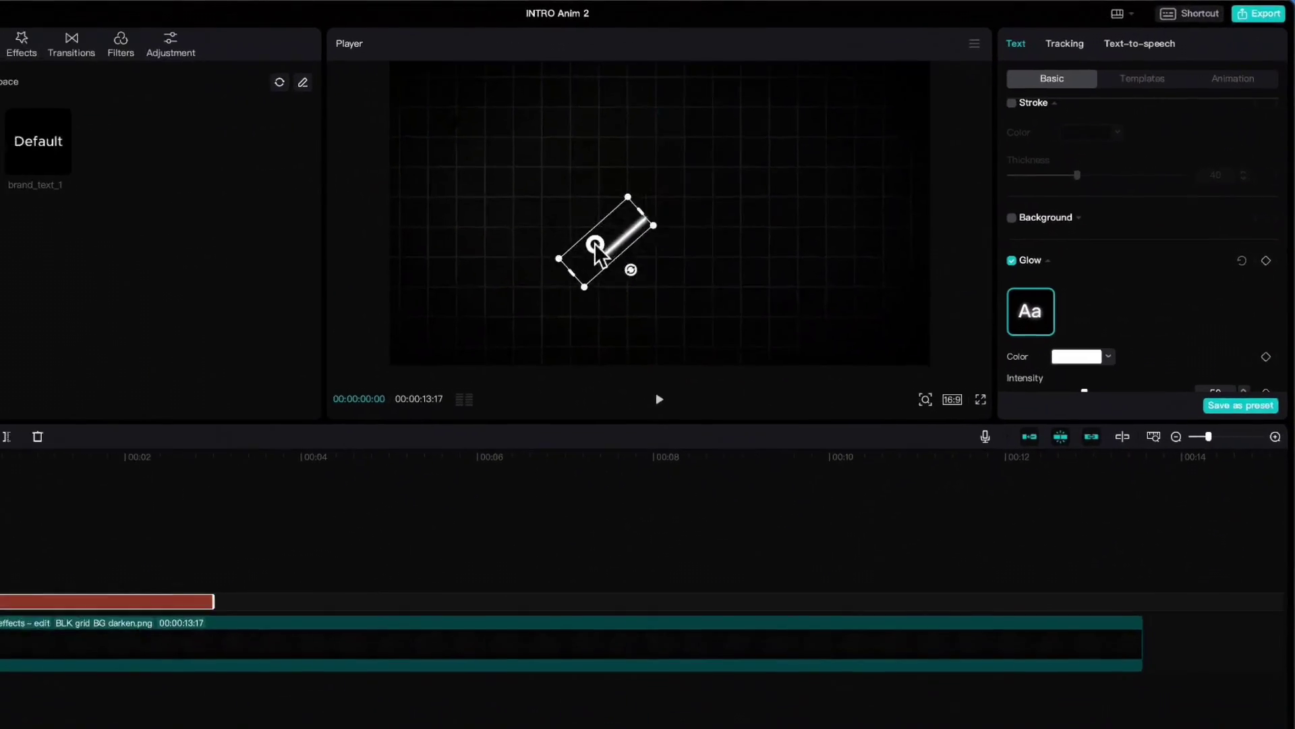
drag(573, 262, 566, 269)
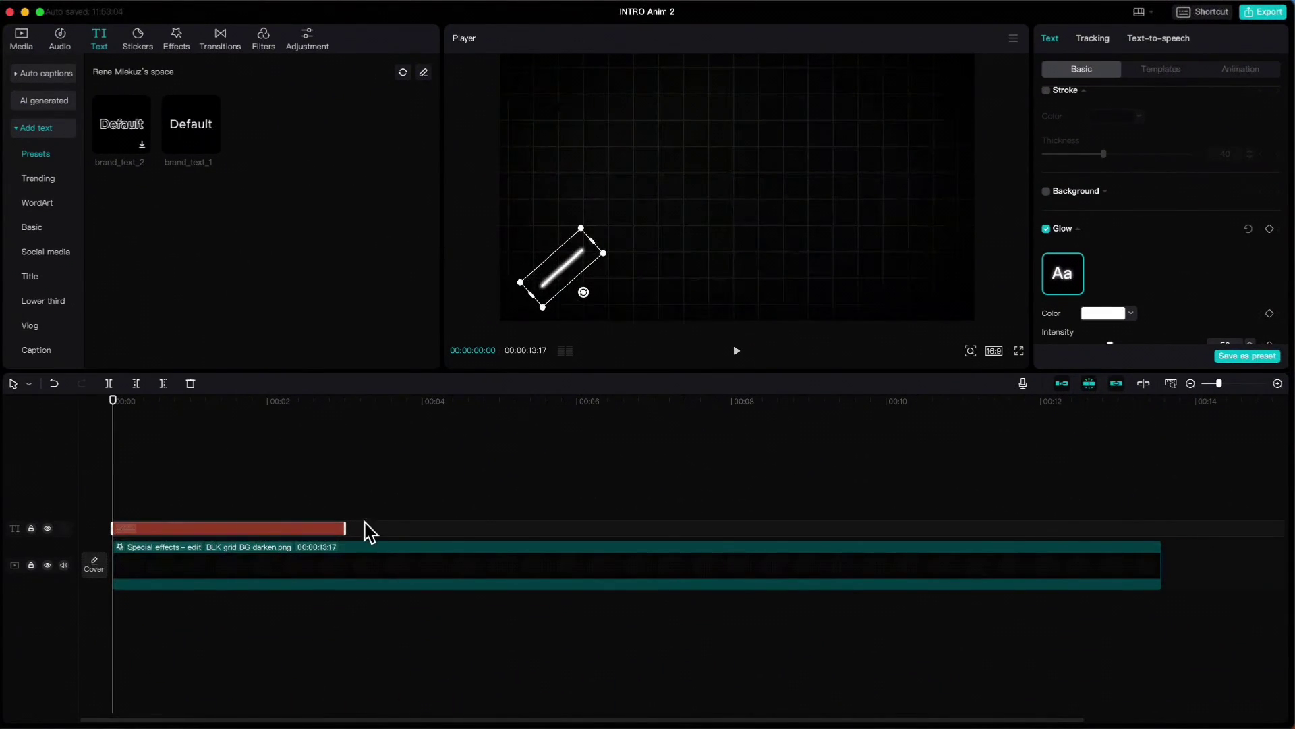
drag(344, 523, 1155, 549)
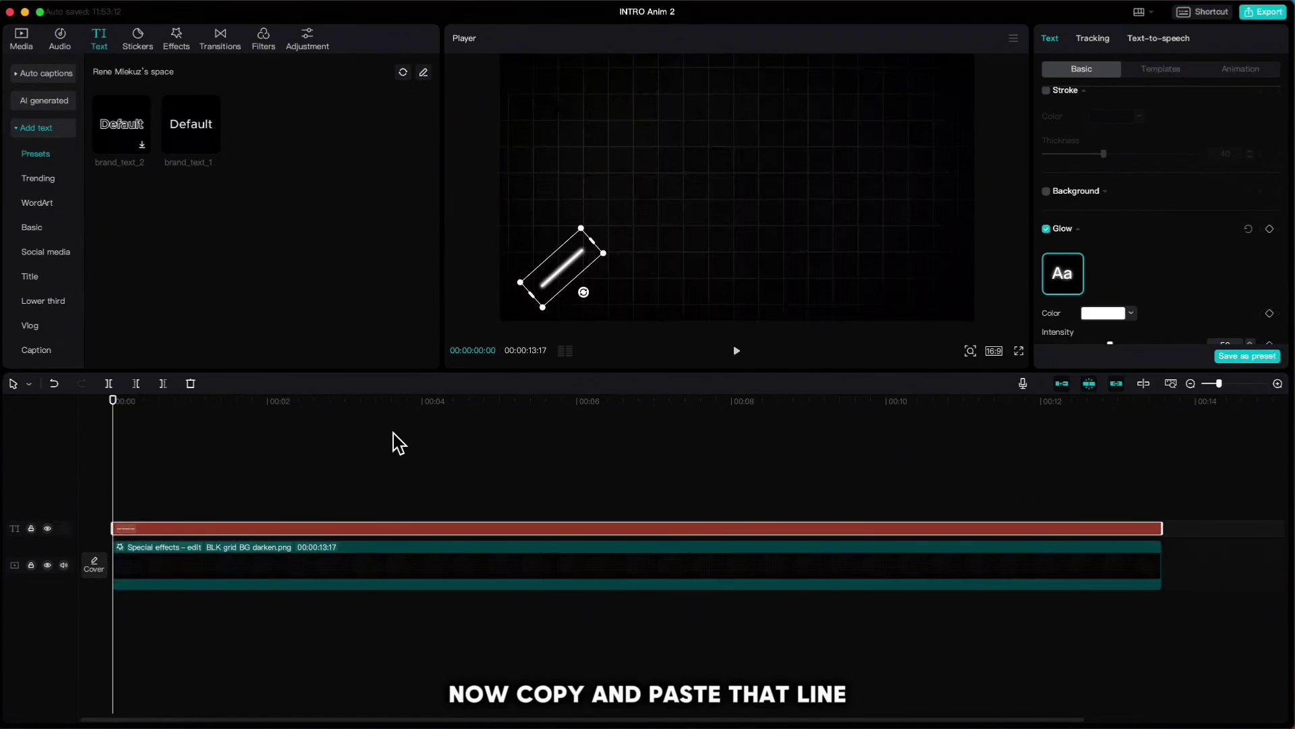
key(super+v)
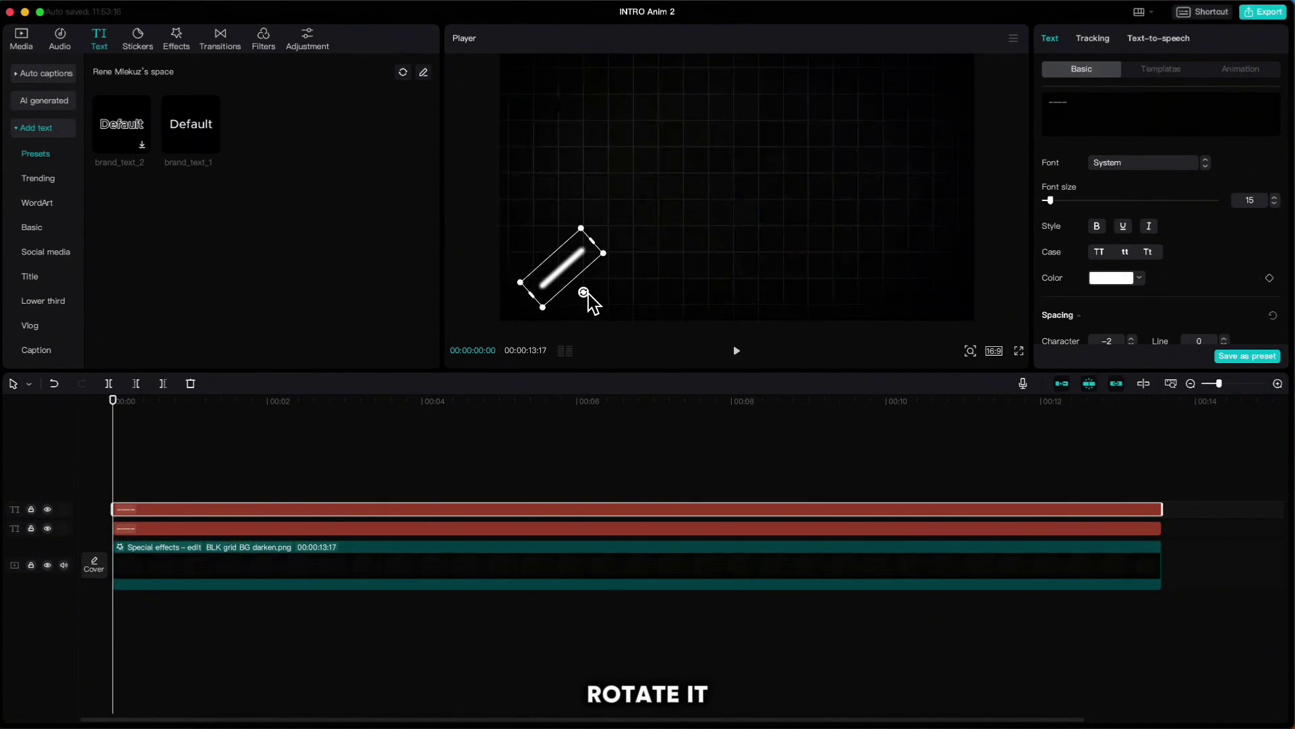
drag(583, 291, 537, 288)
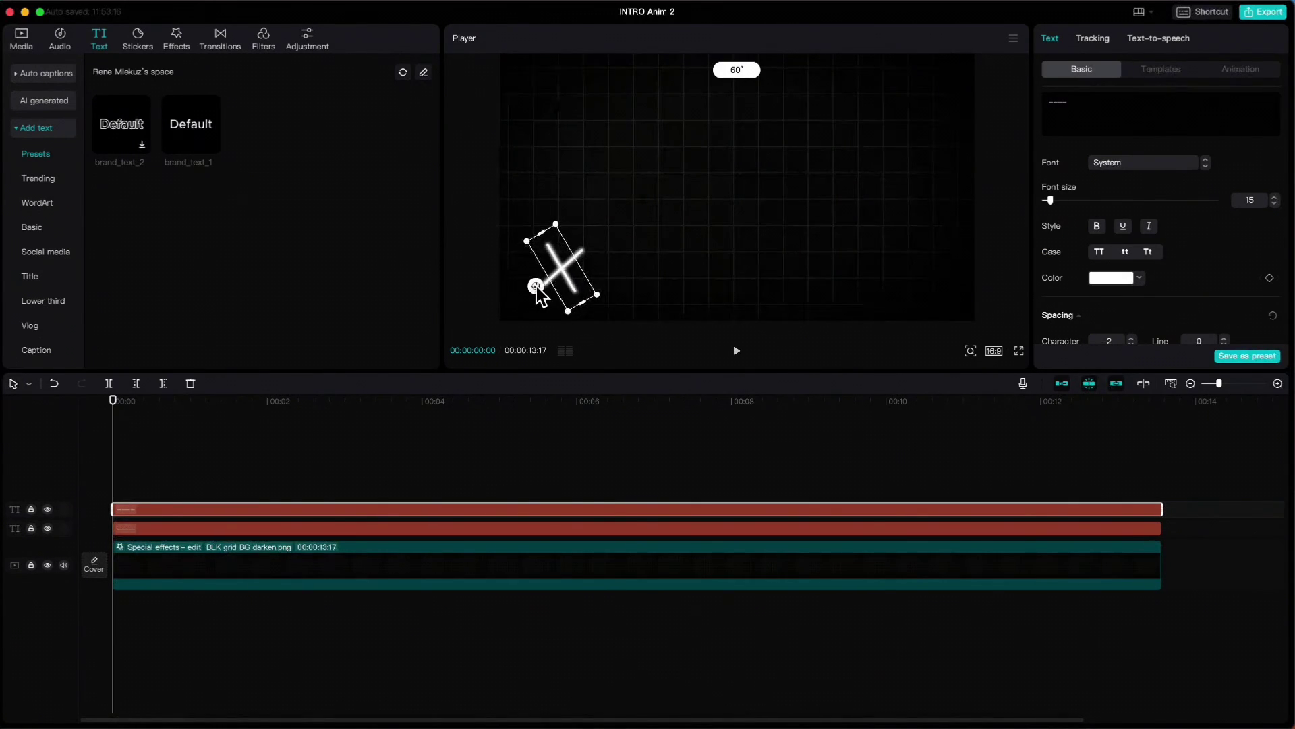
scroll(1107, 327, down, 5)
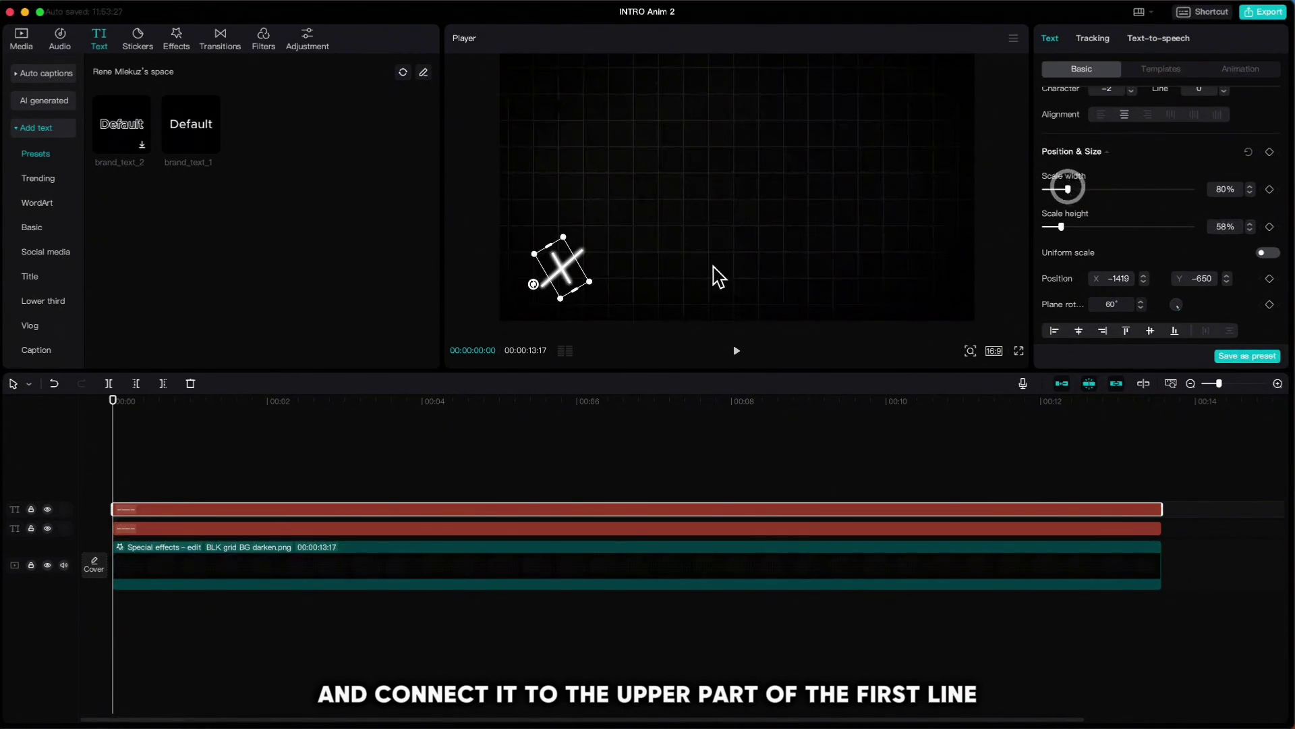
drag(571, 278, 587, 280)
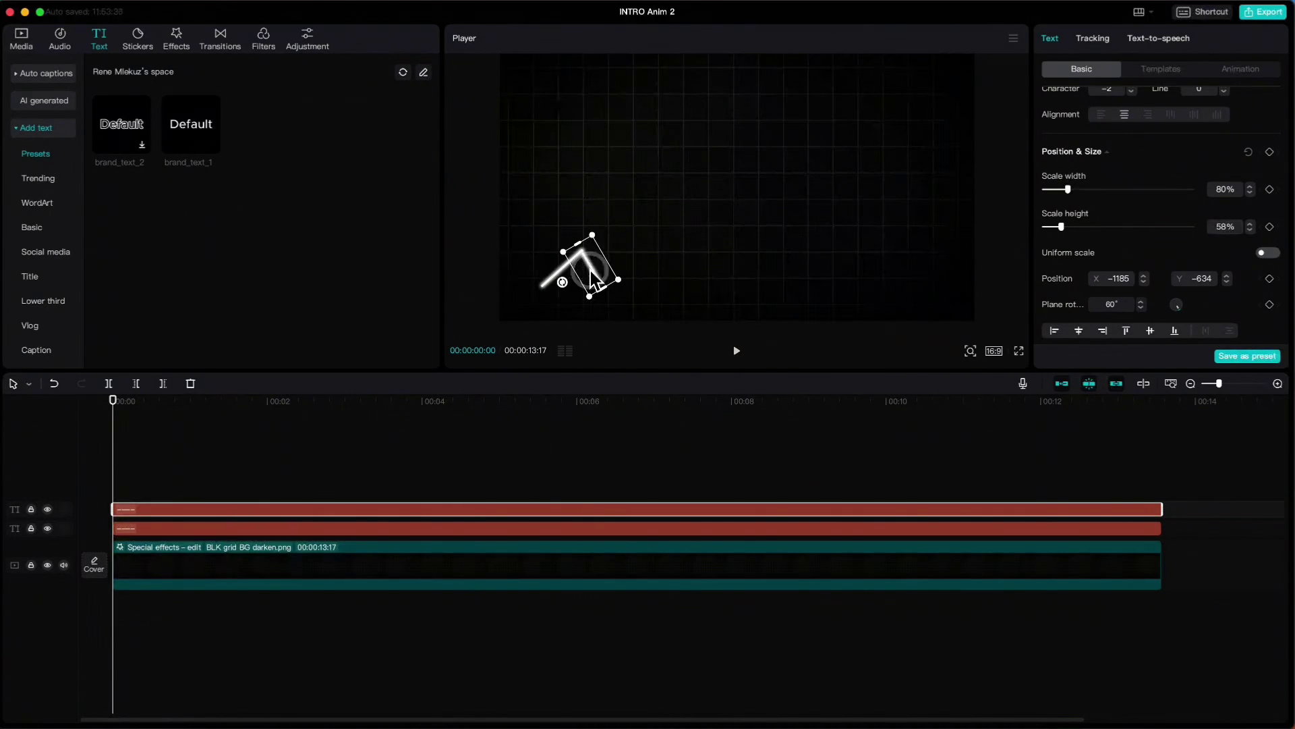
Step: Paste more copies of the line segment and place them along the rising zigzag
click(116, 528)
key(ctrl+c)
key(ctrl+v)
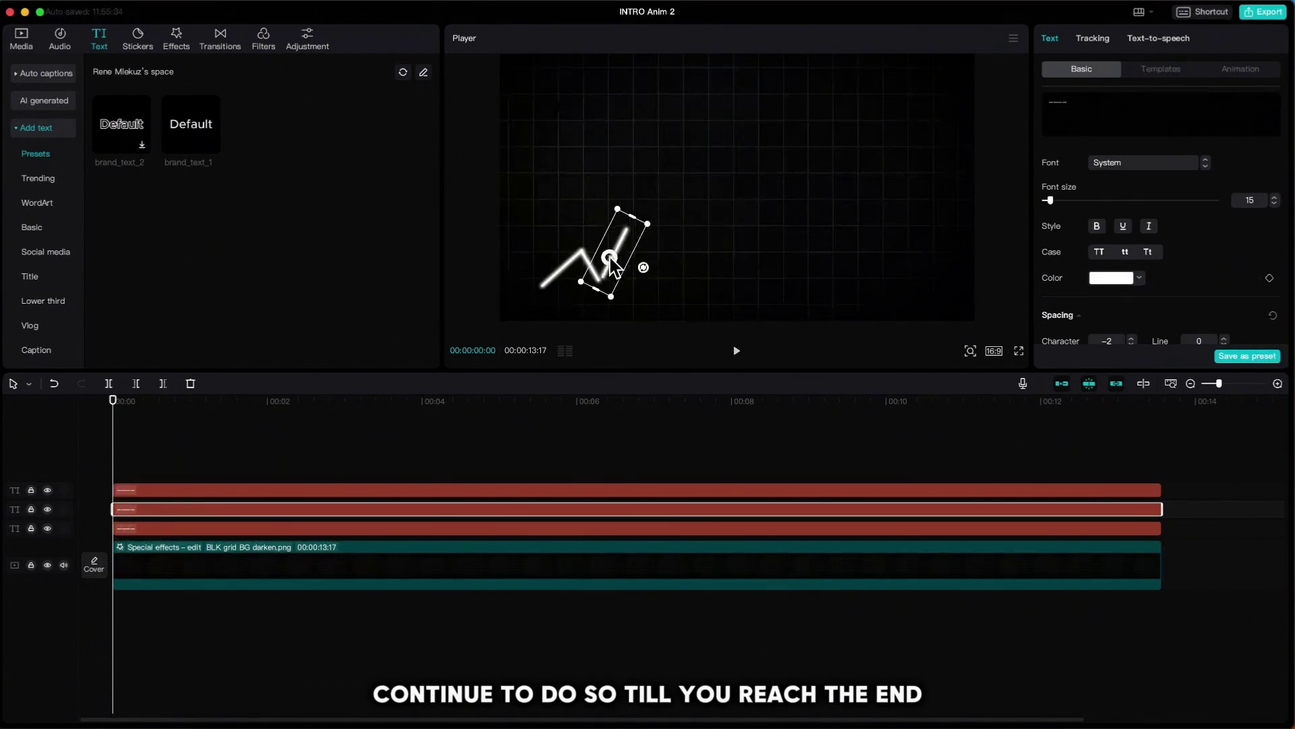
drag(642, 266, 688, 208)
key(ctrl+v)
key(ctrl+v)
Step: Add and angle the top zigzag segments, then select all the line clips together
key(ctrl+v)
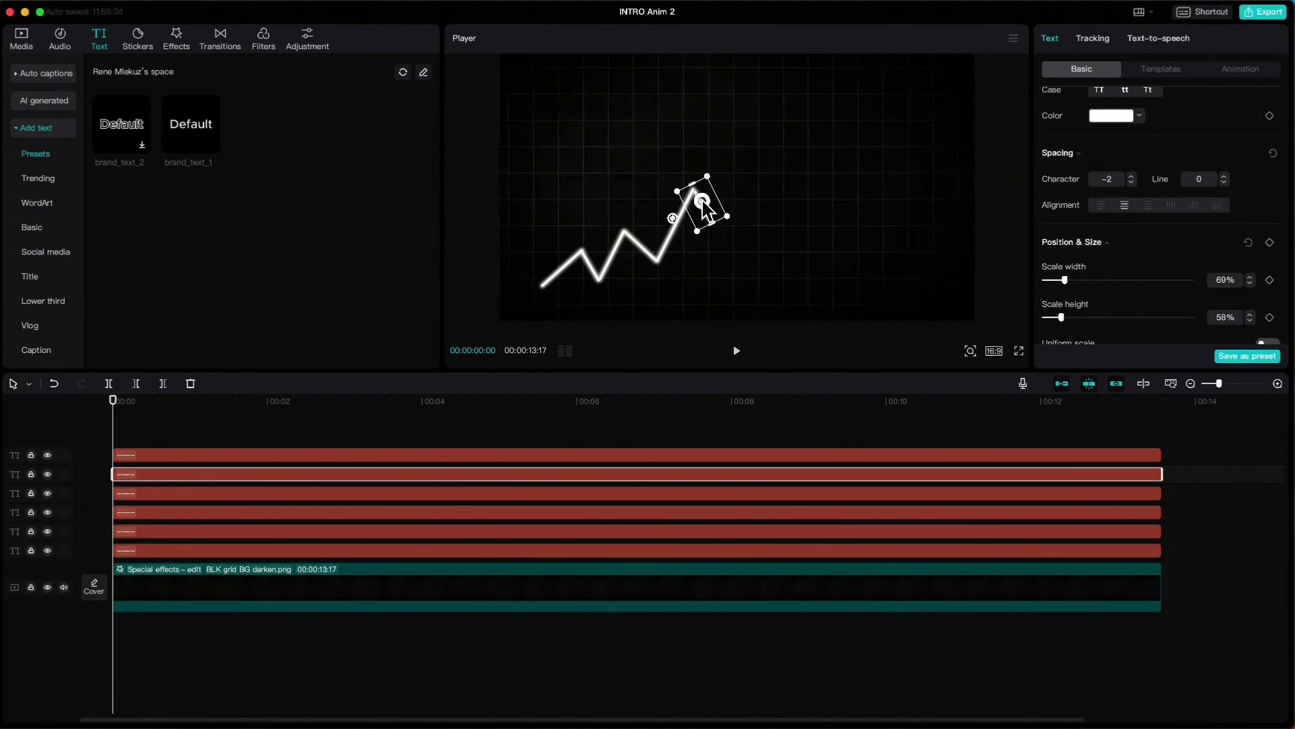
click(274, 503)
key(ctrl+v)
drag(648, 263, 897, 102)
key(ctrl+v)
key(ctrl+v)
key(ctrl+v)
key(ctrl+v)
drag(796, 169, 924, 95)
drag(732, 196, 960, 81)
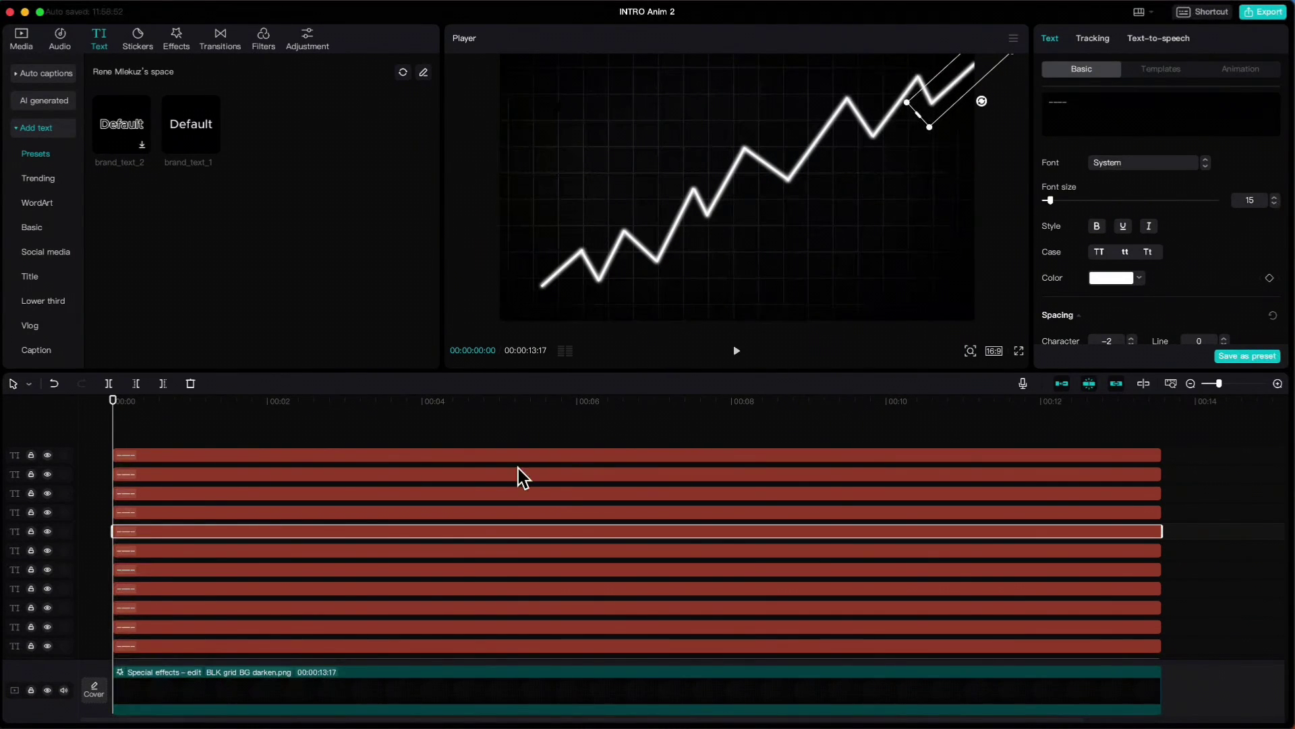
drag(427, 429, 545, 634)
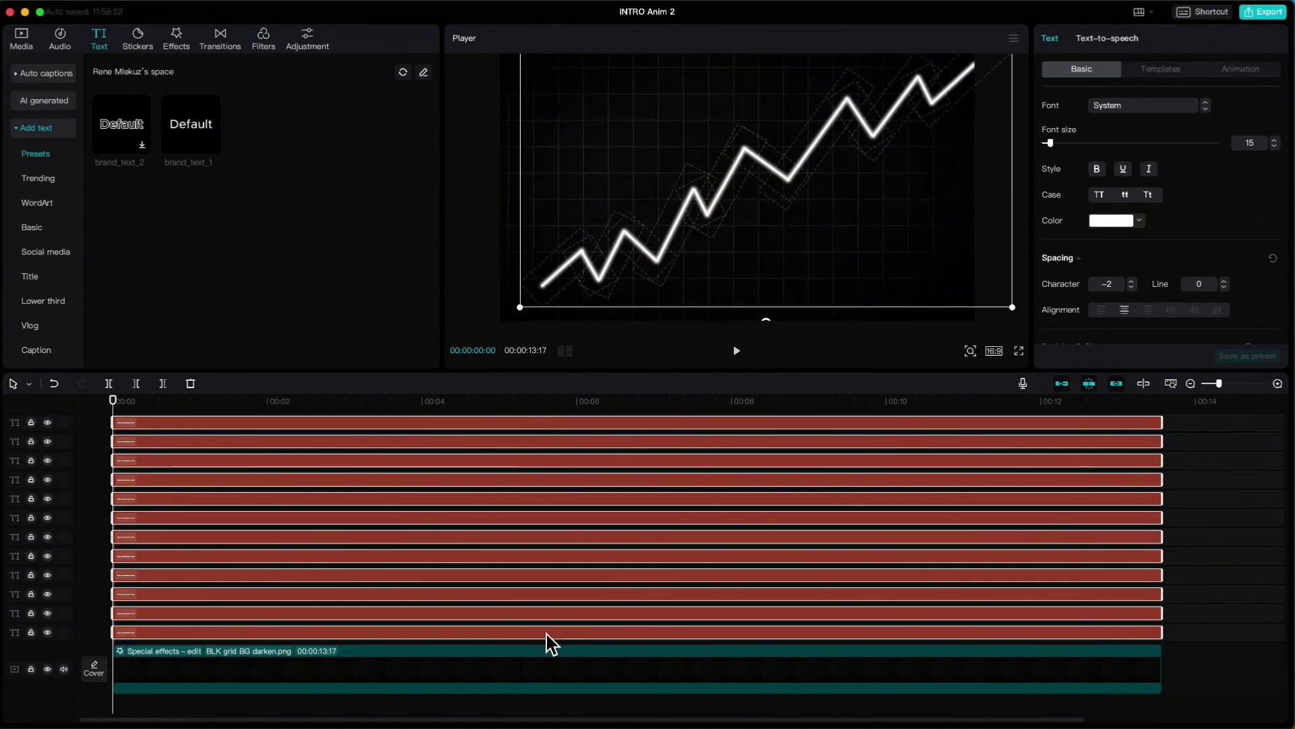
Step: Combine the line clips into a compound clip hidden by a -120°, feather-5 horizontal mask
right_click(545, 634)
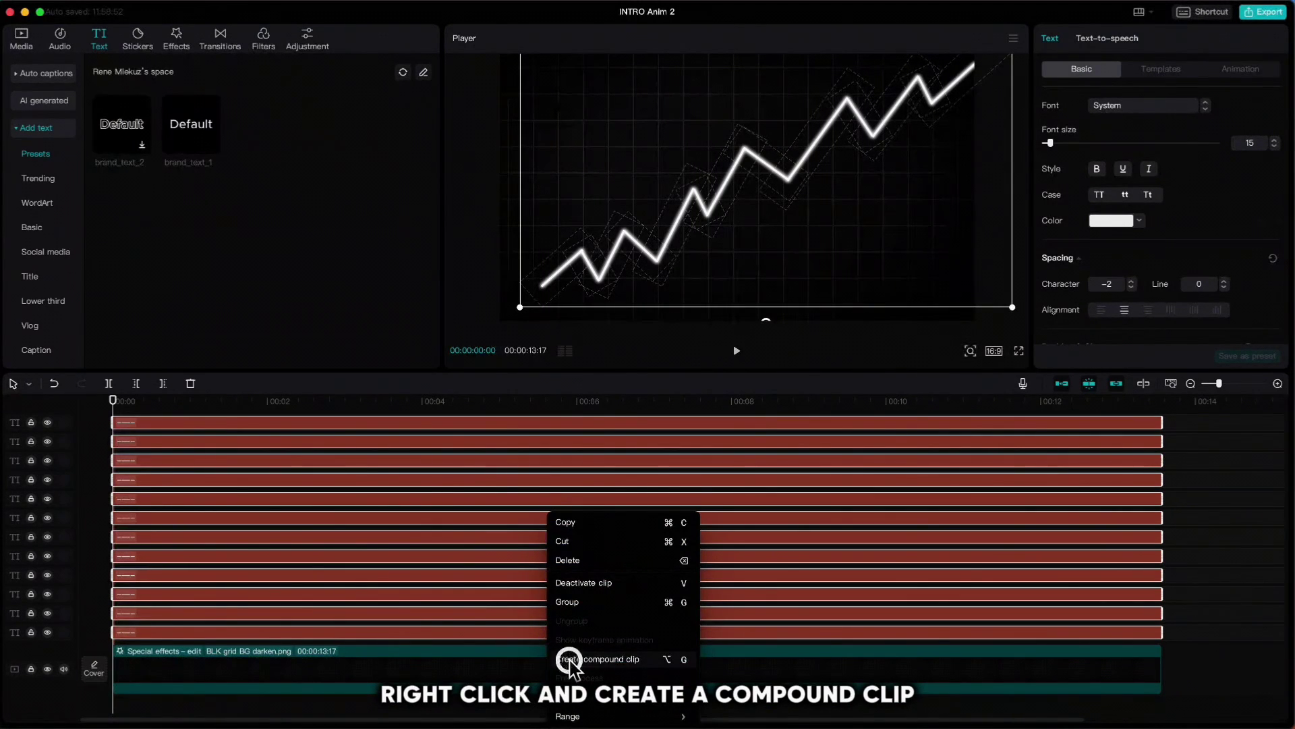
click(570, 659)
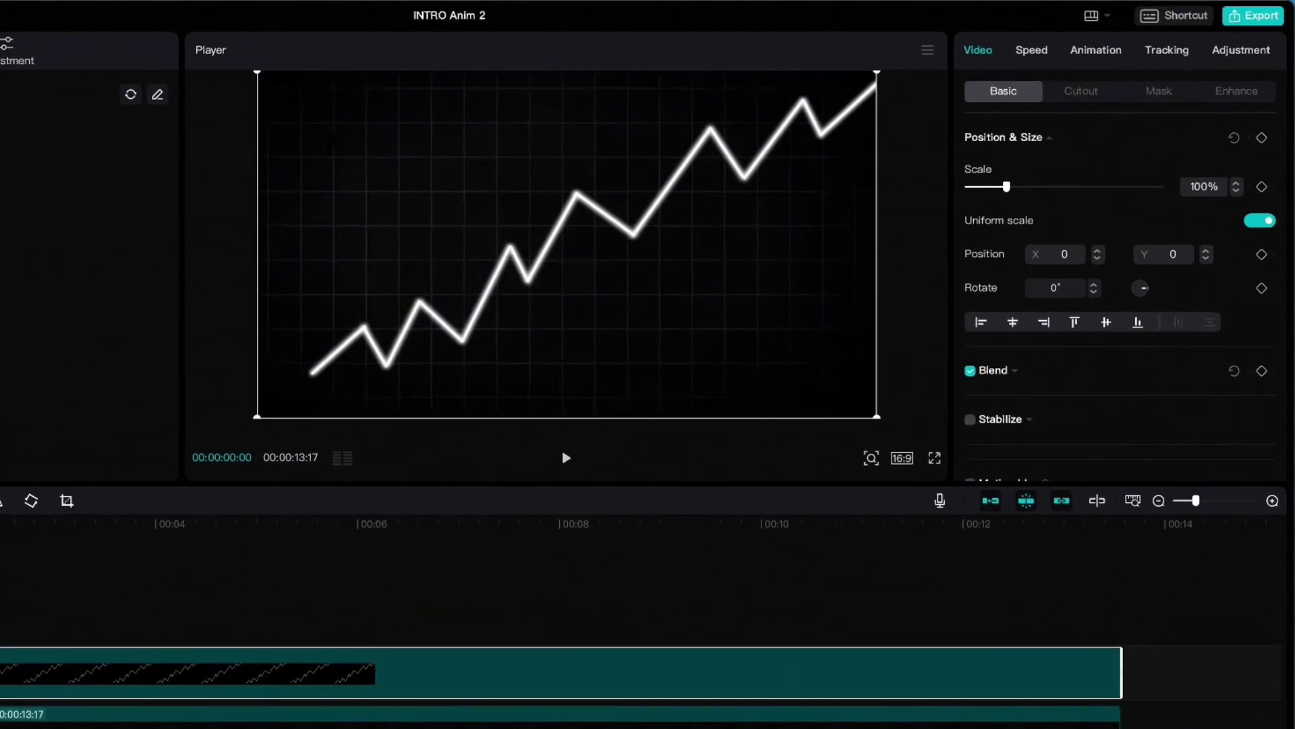
click(1132, 103)
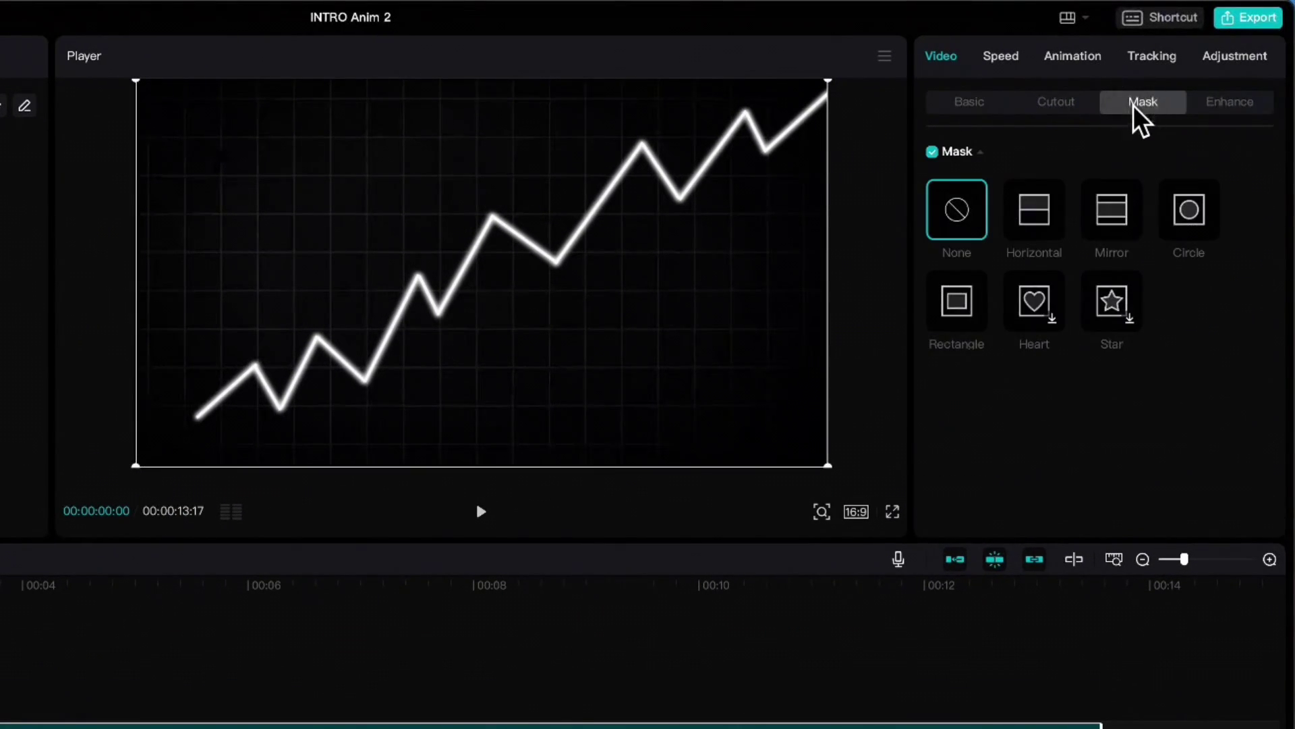
click(1038, 208)
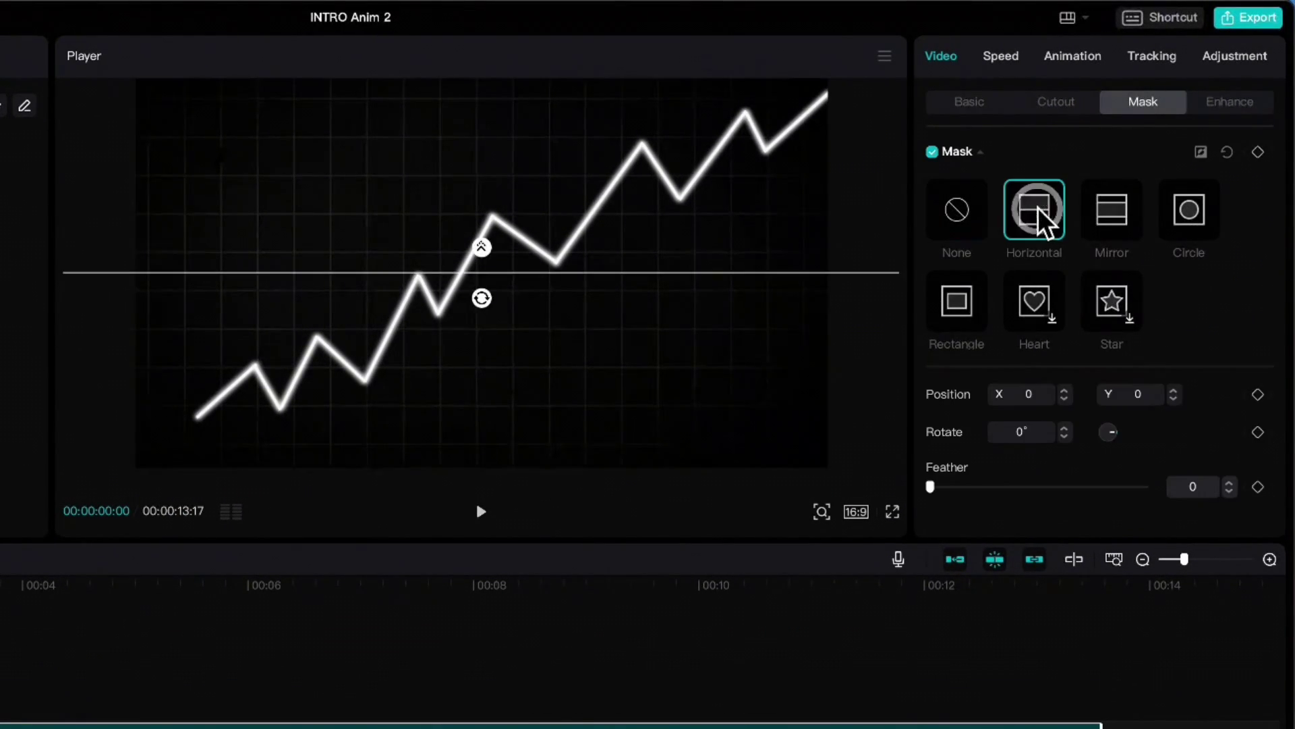
drag(480, 298, 531, 252)
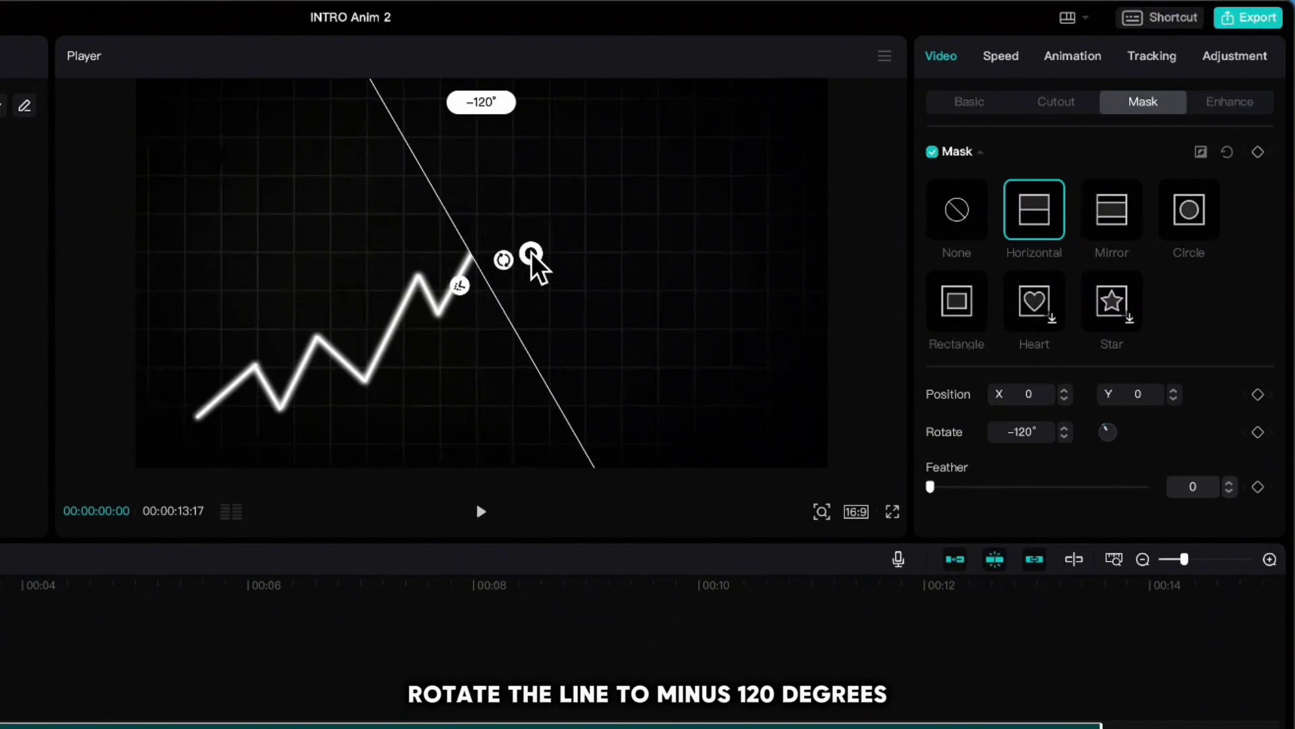
click(1229, 483)
click(1229, 483)
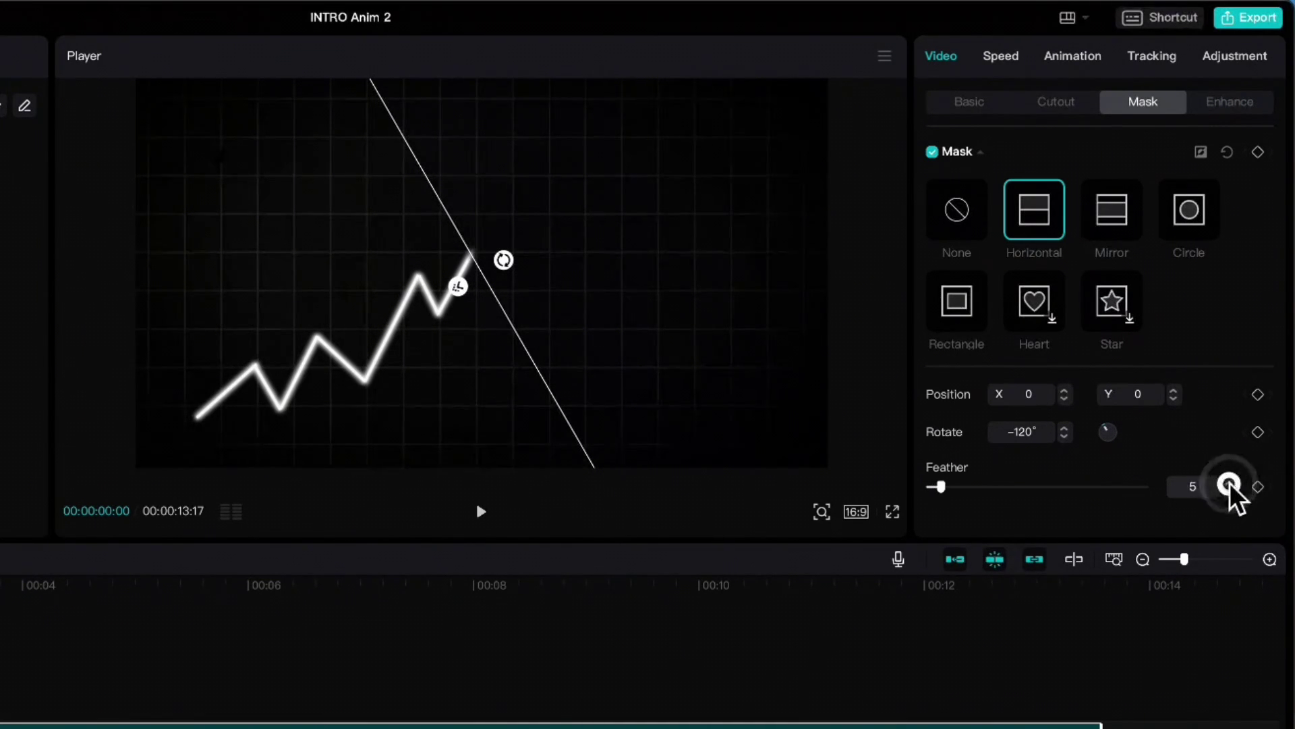
drag(493, 285, 196, 433)
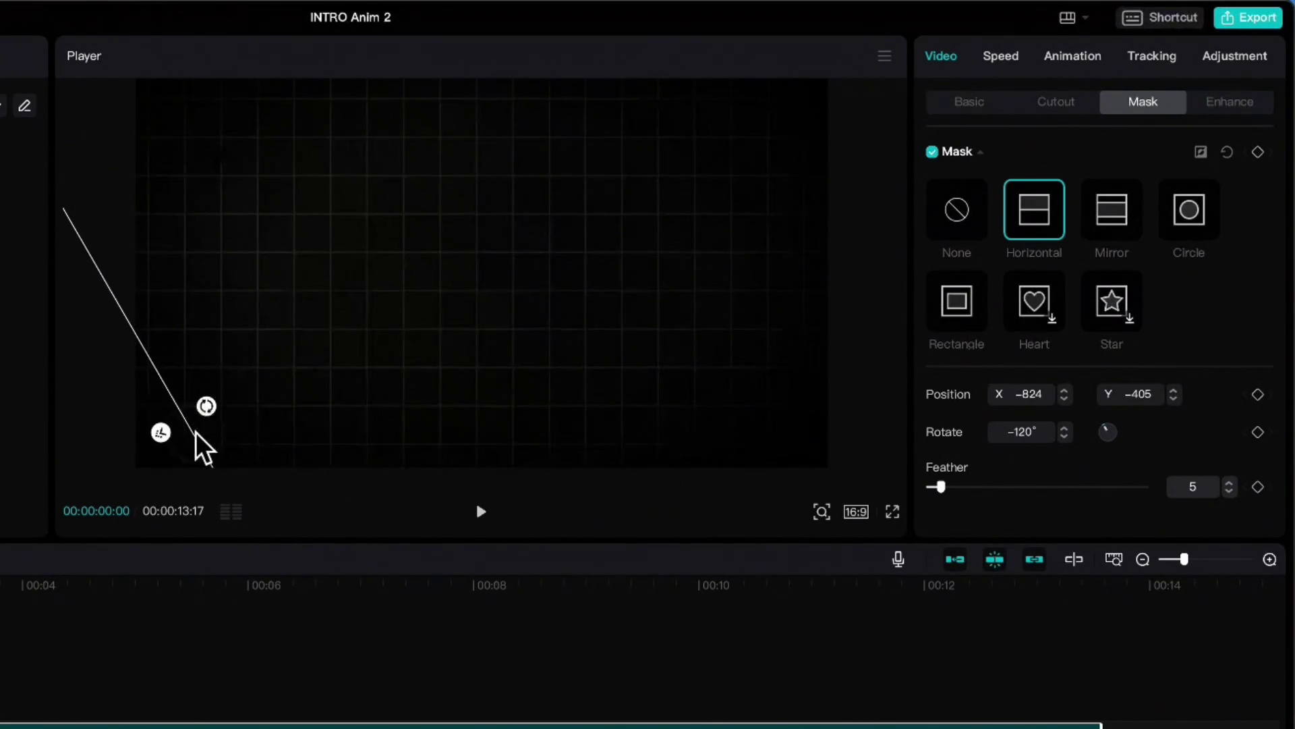
Step: Keyframe the mask start, move it at six seconds to reveal the full graph, and play
click(1258, 395)
drag(115, 410, 616, 432)
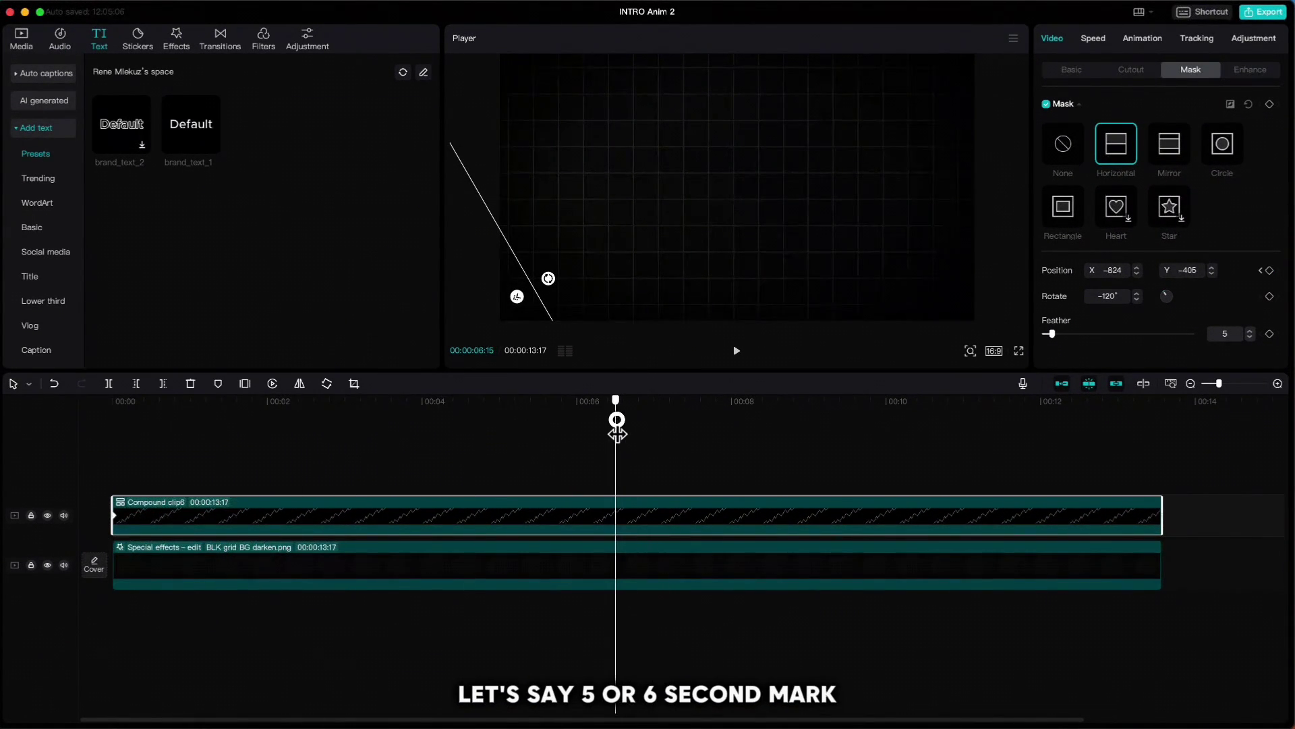
drag(543, 303, 959, 76)
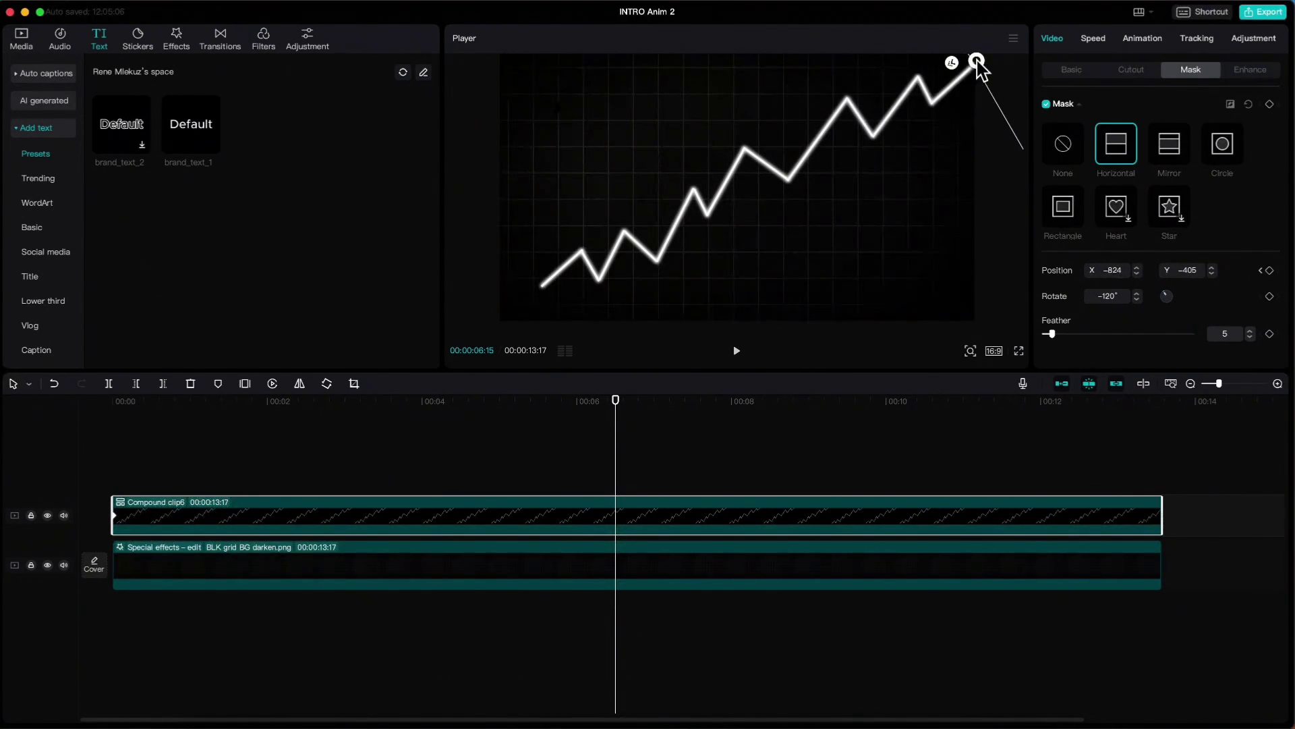
click(594, 448)
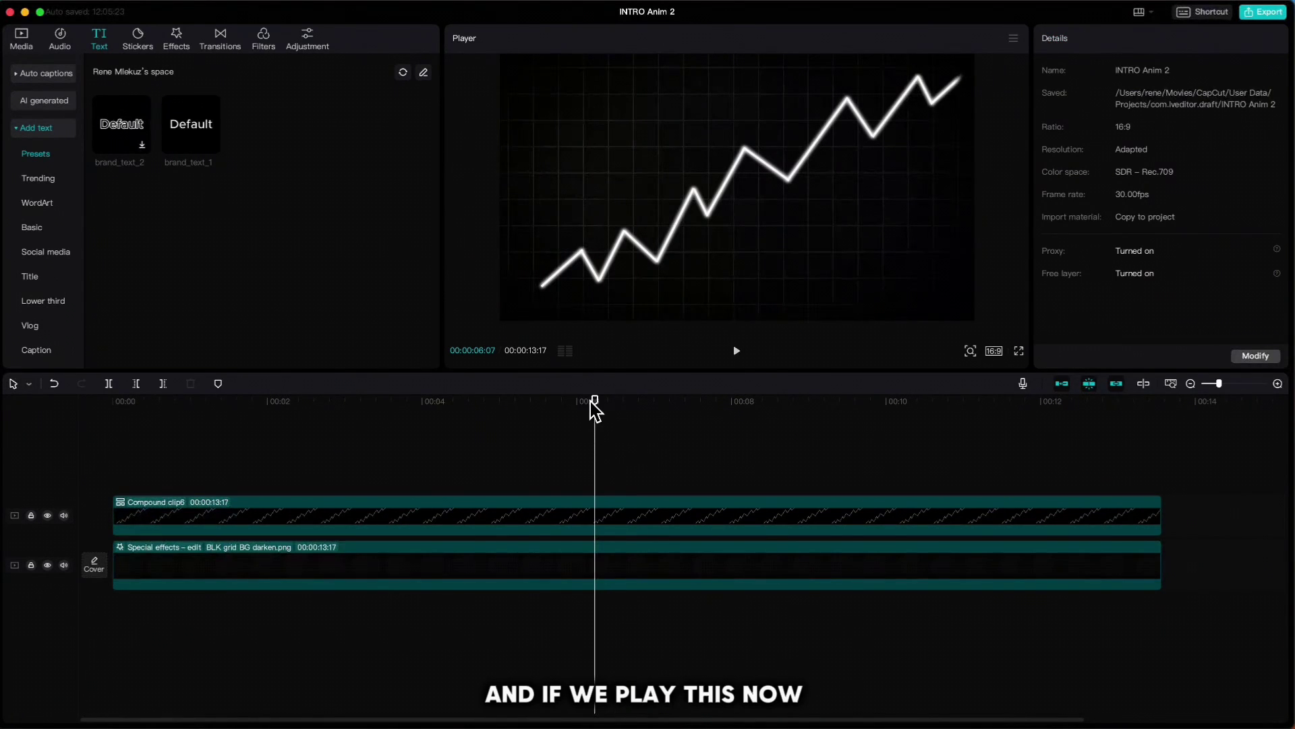
drag(593, 408, 109, 465)
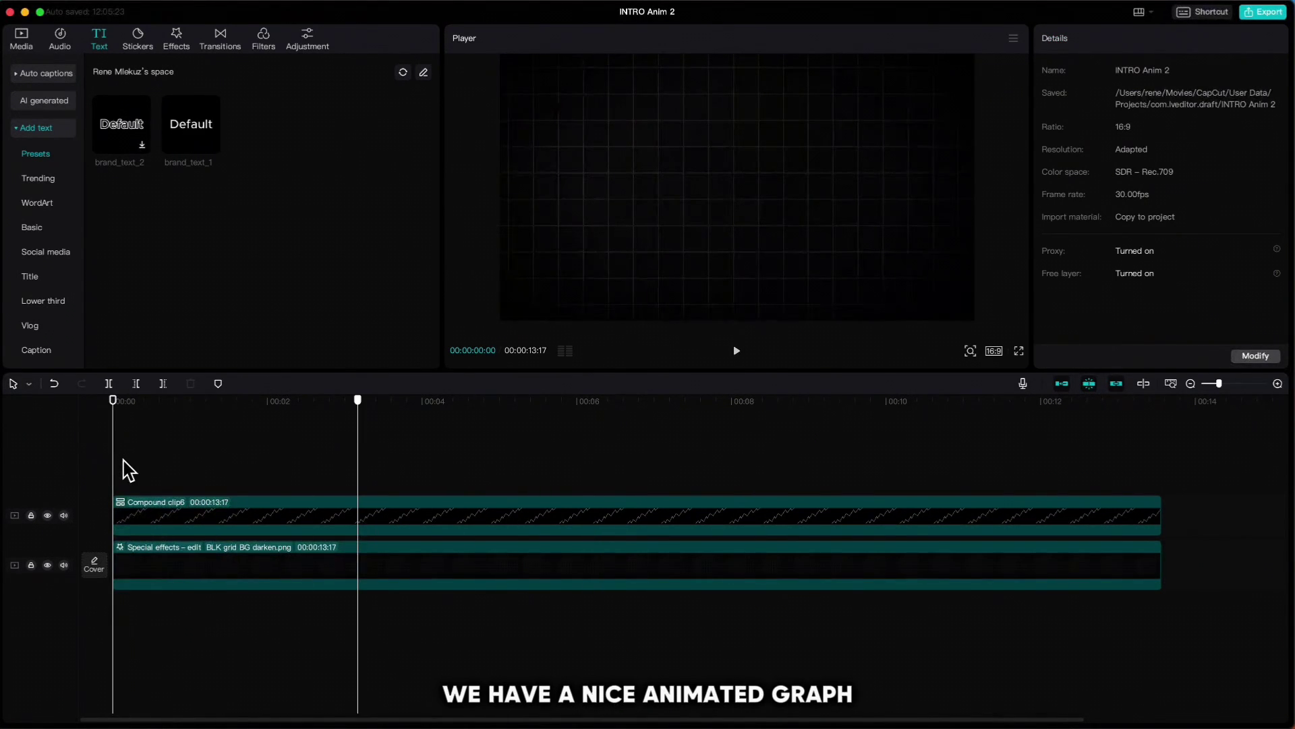
key(space)
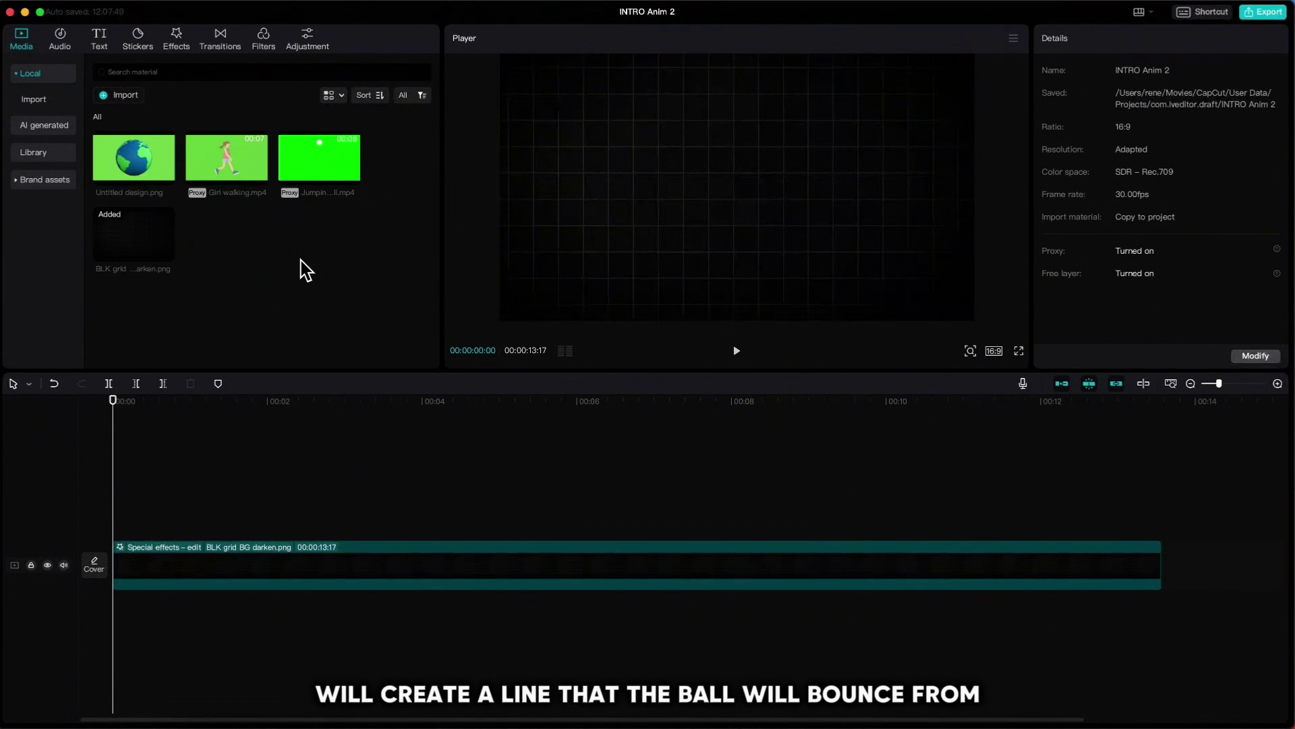
Step: Add a Default text, replace it with a dash, set character spacing -2 and enable Glow
click(100, 38)
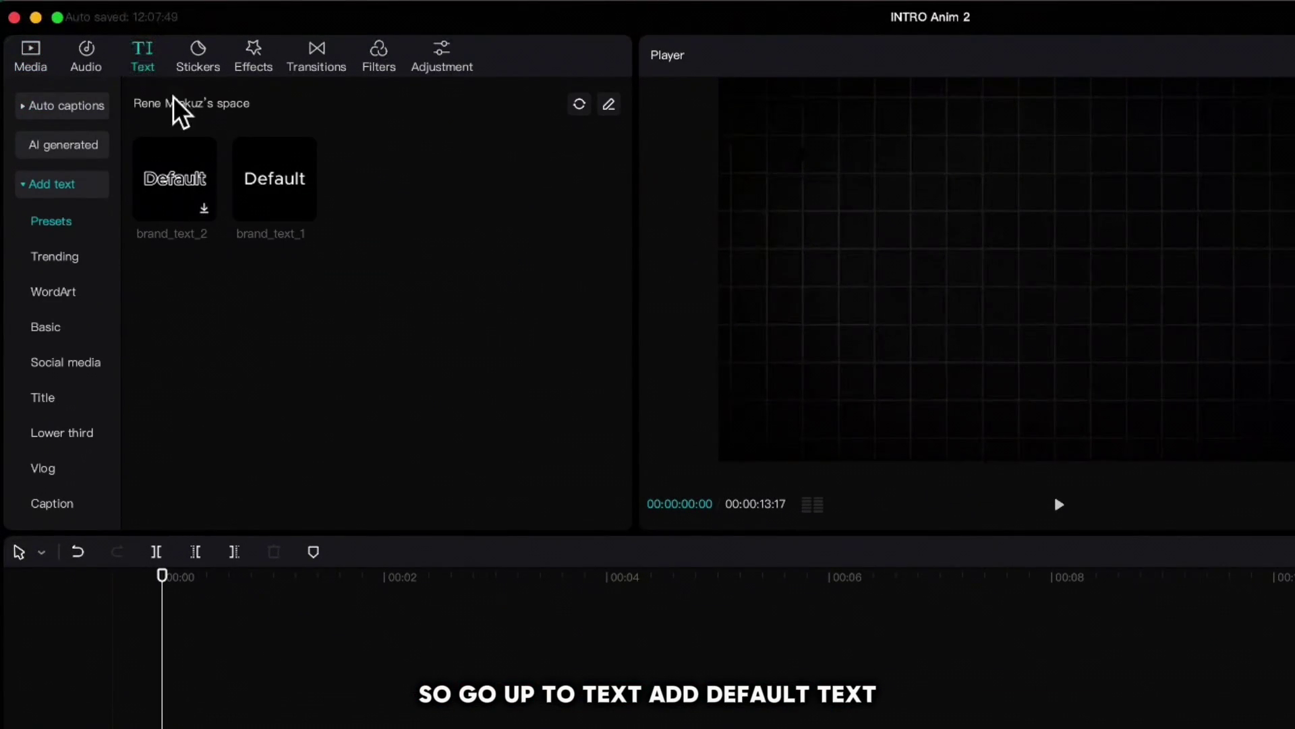
click(303, 210)
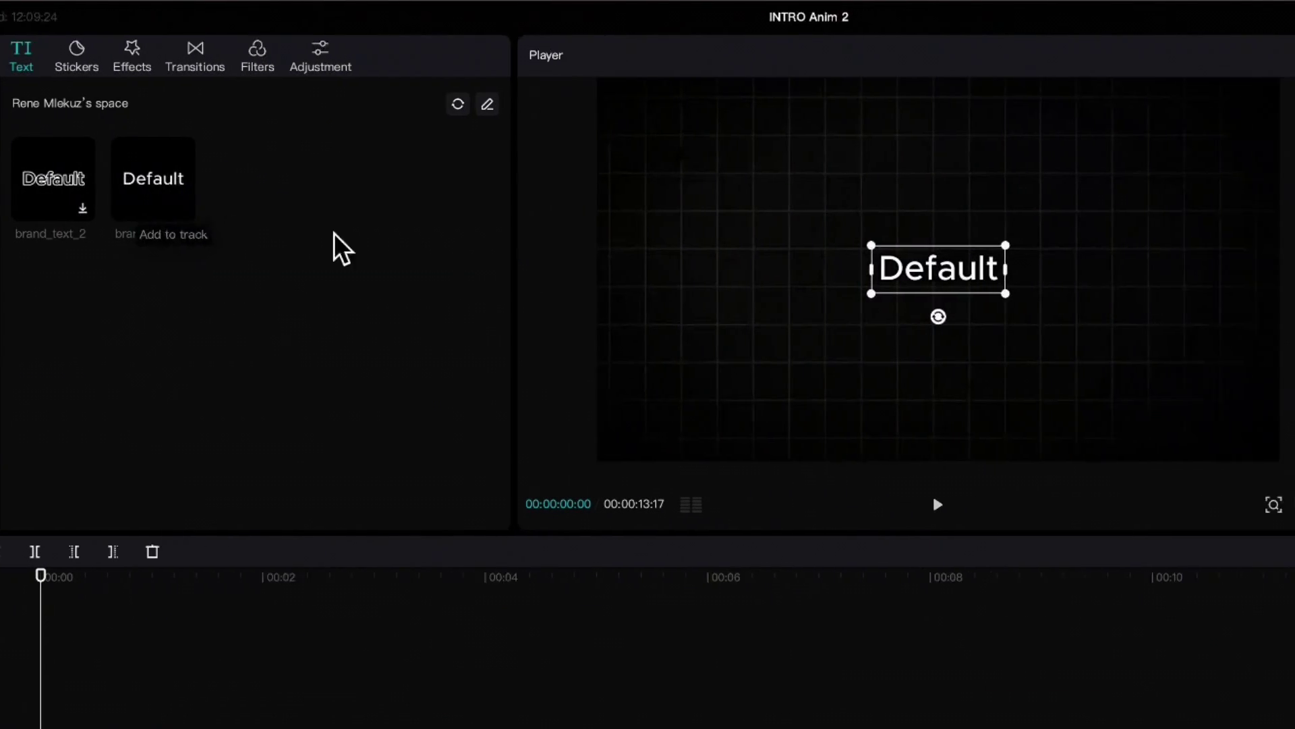
drag(994, 151, 921, 151)
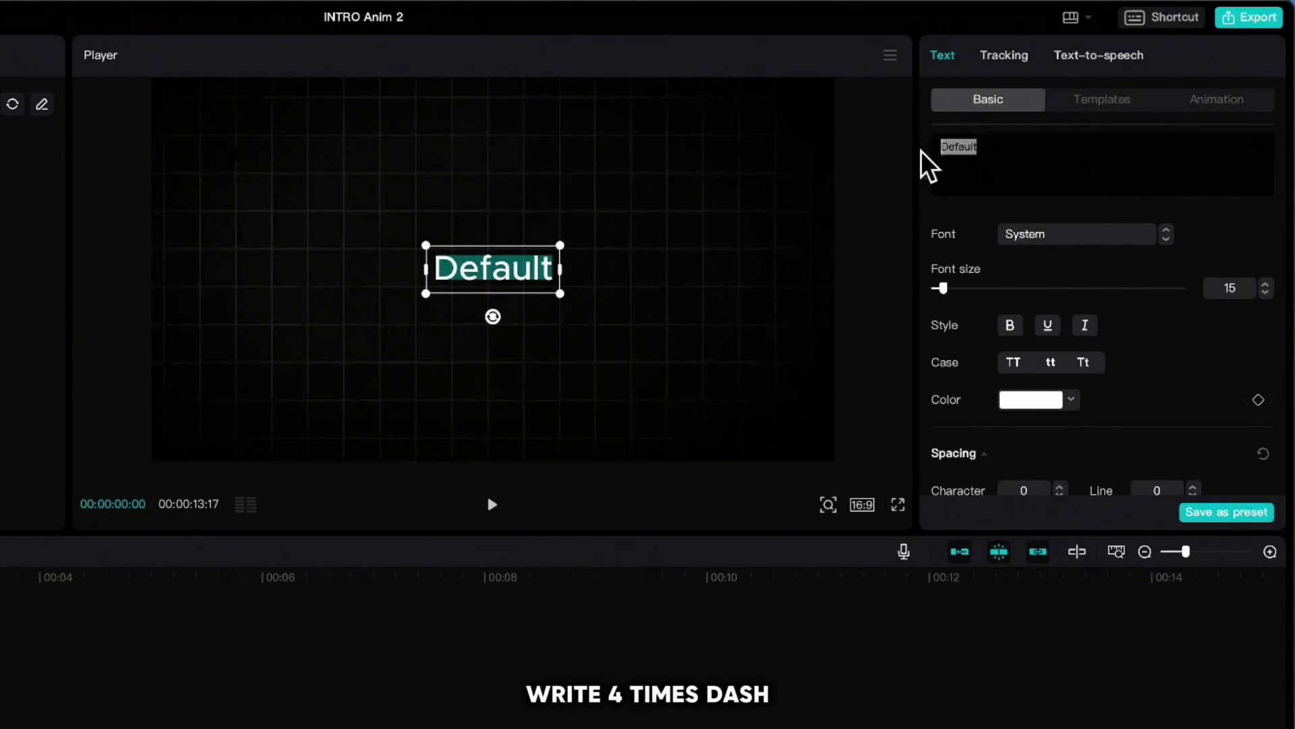
text(----)
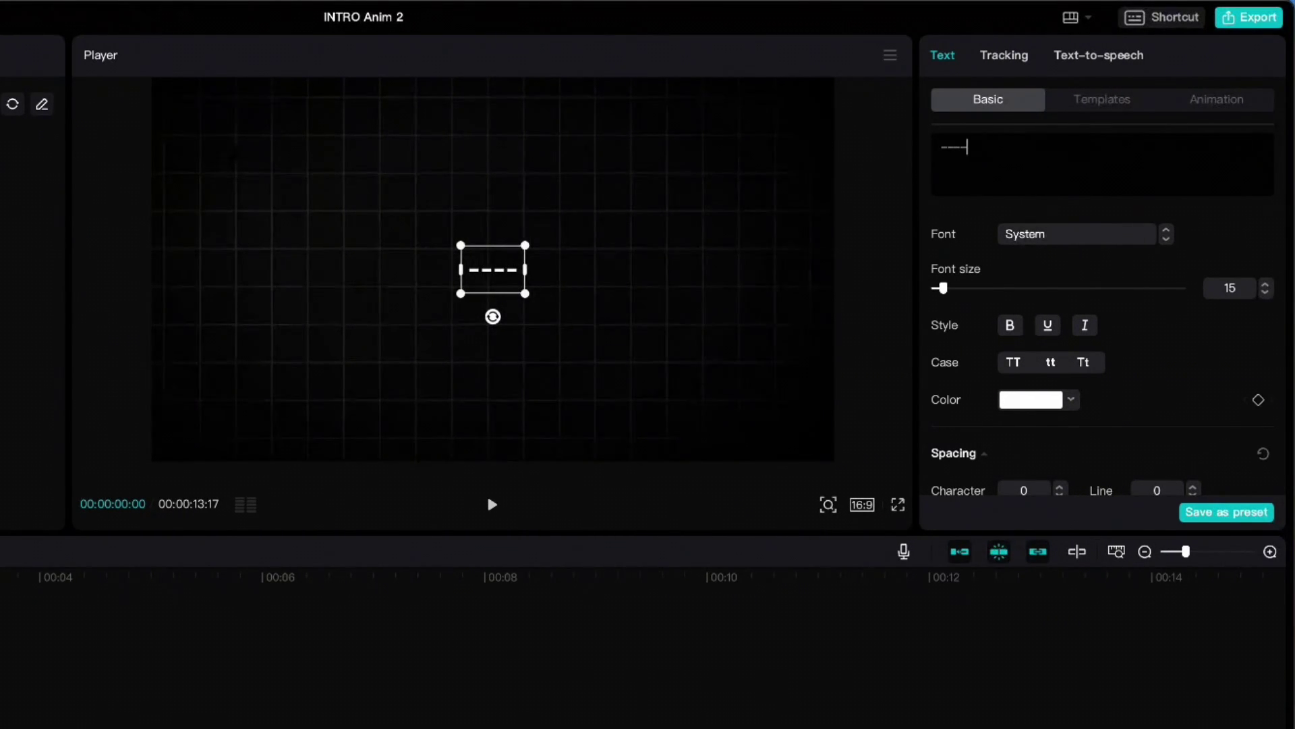
scroll(1018, 310, down, 5)
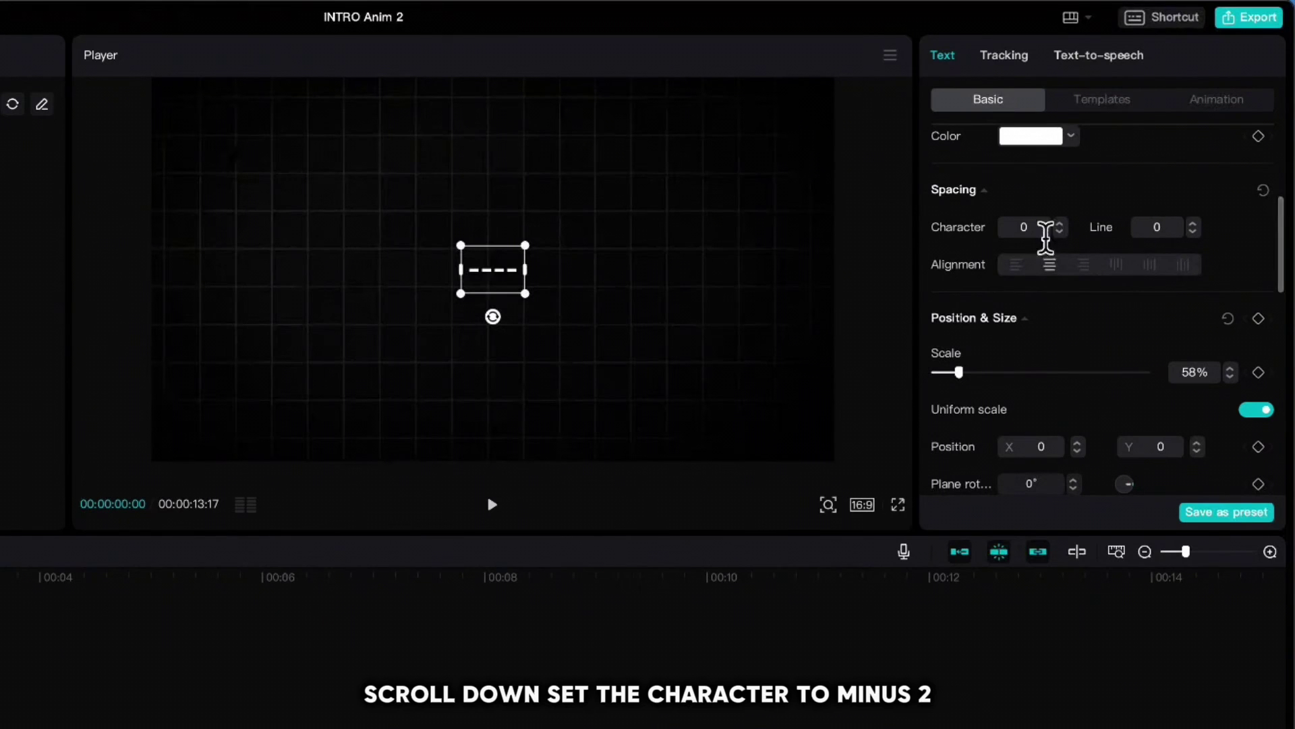
click(1058, 232)
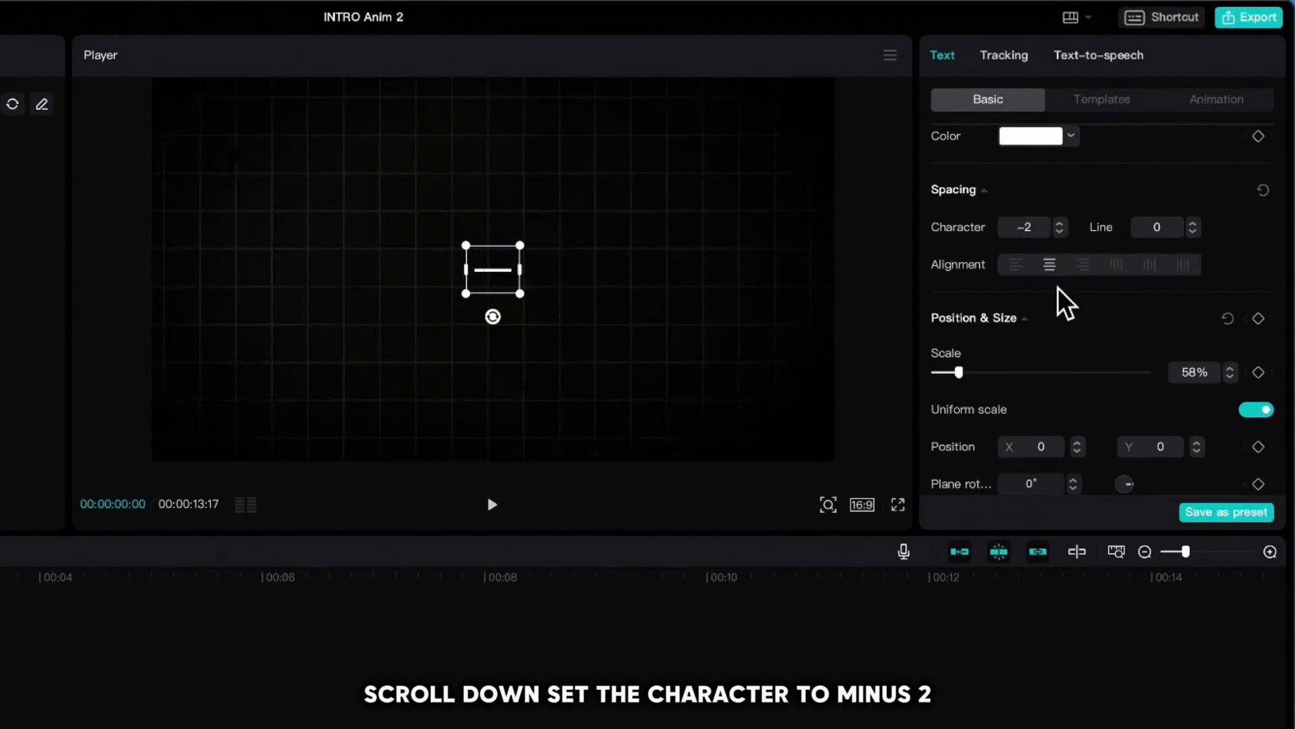
scroll(977, 275, down, 10)
click(937, 210)
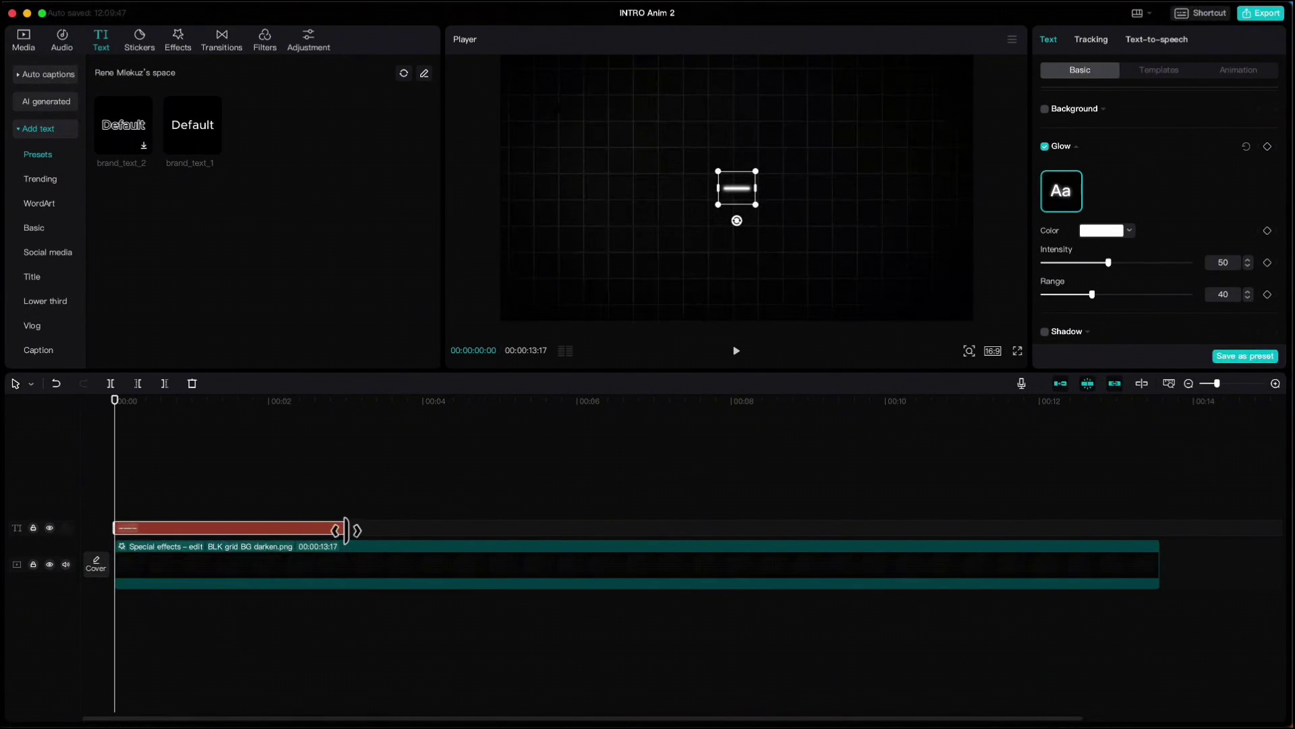
Step: Extend the dash clip to about 12.6 s, stretch it to 100% width, and move it lower-left
drag(345, 529, 1147, 527)
scroll(1123, 202, up, 8)
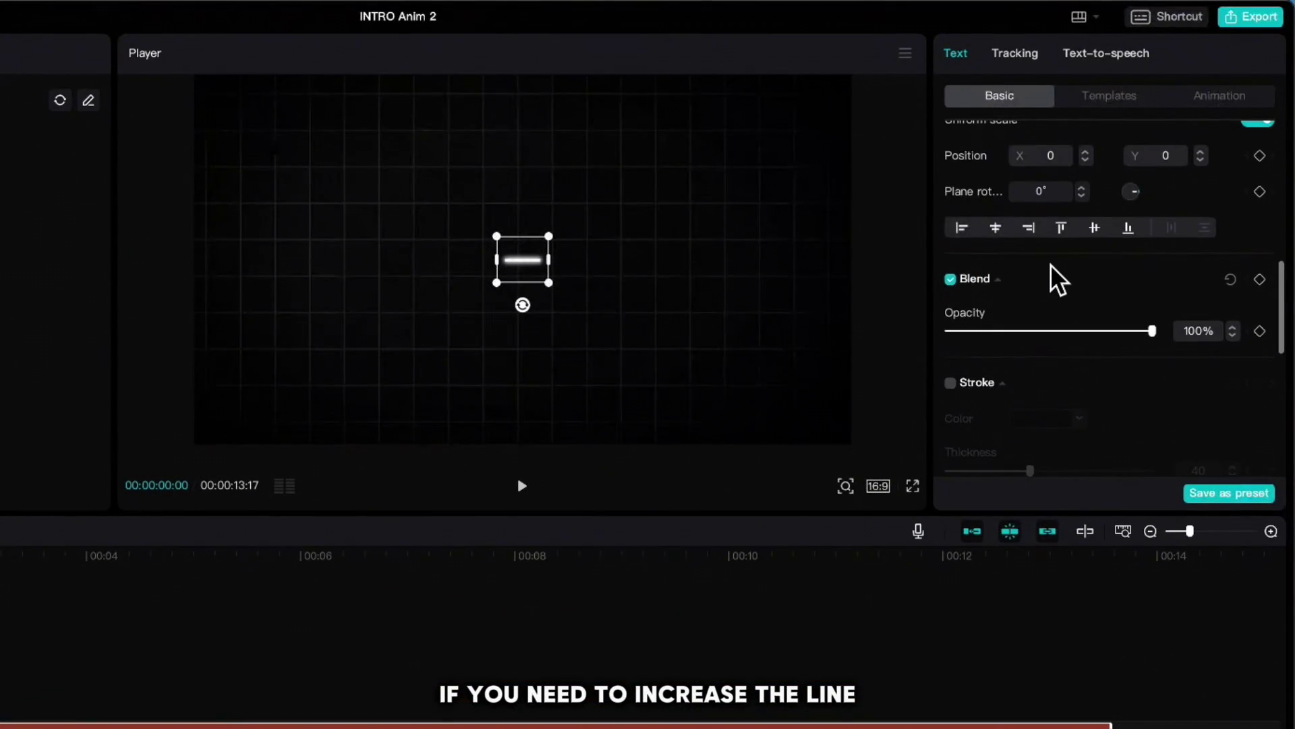
scroll(1057, 281, up, 5)
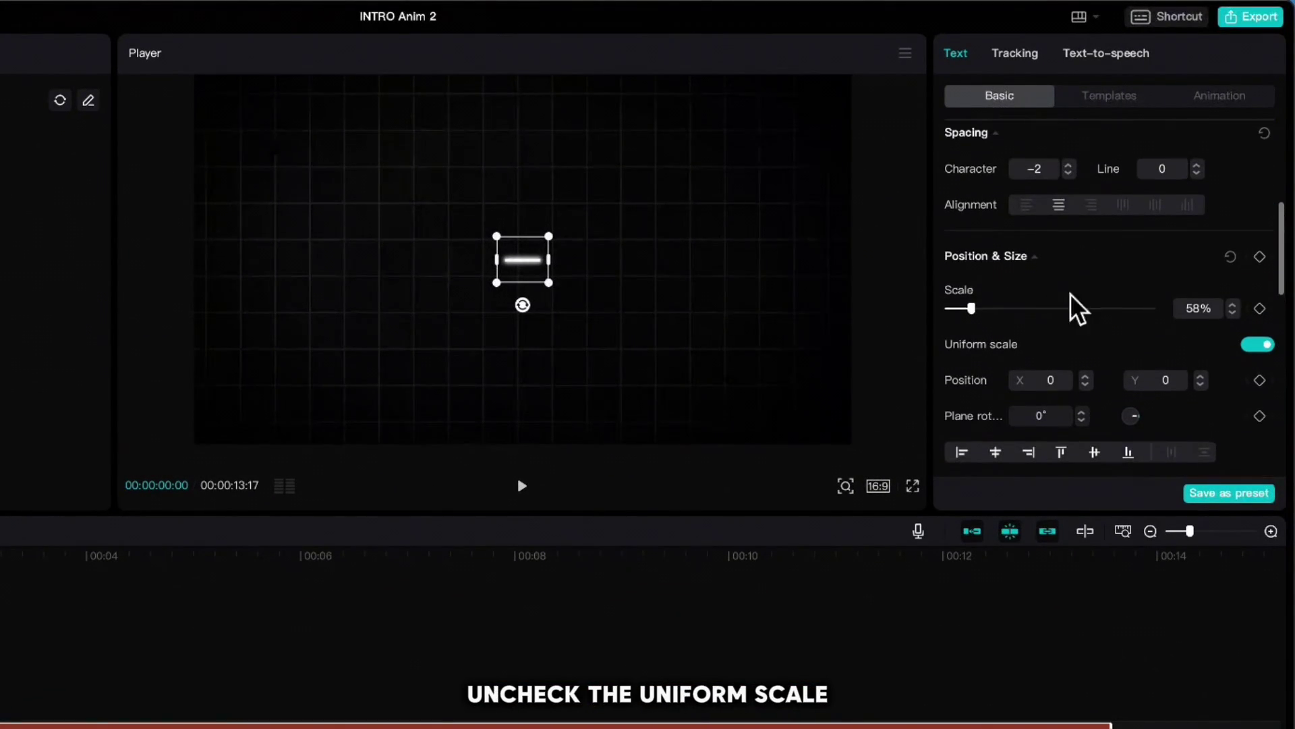
click(1248, 350)
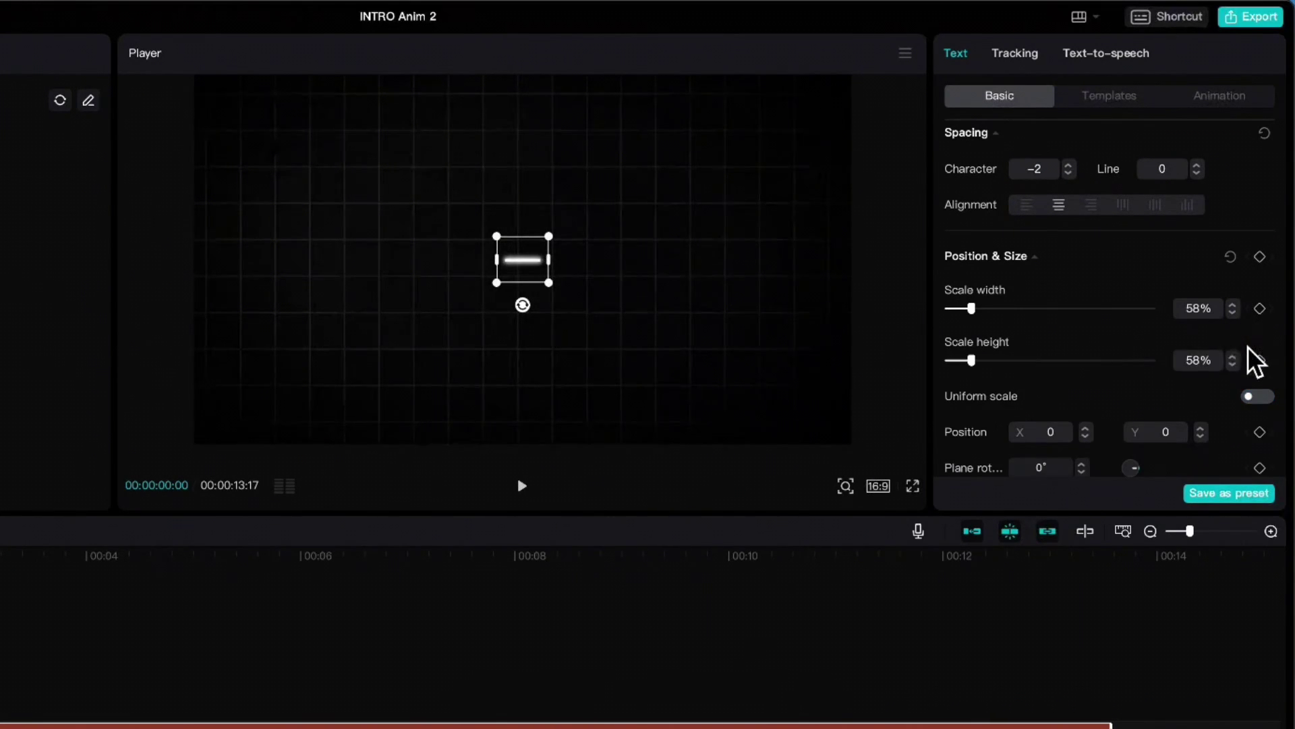
drag(980, 308, 990, 311)
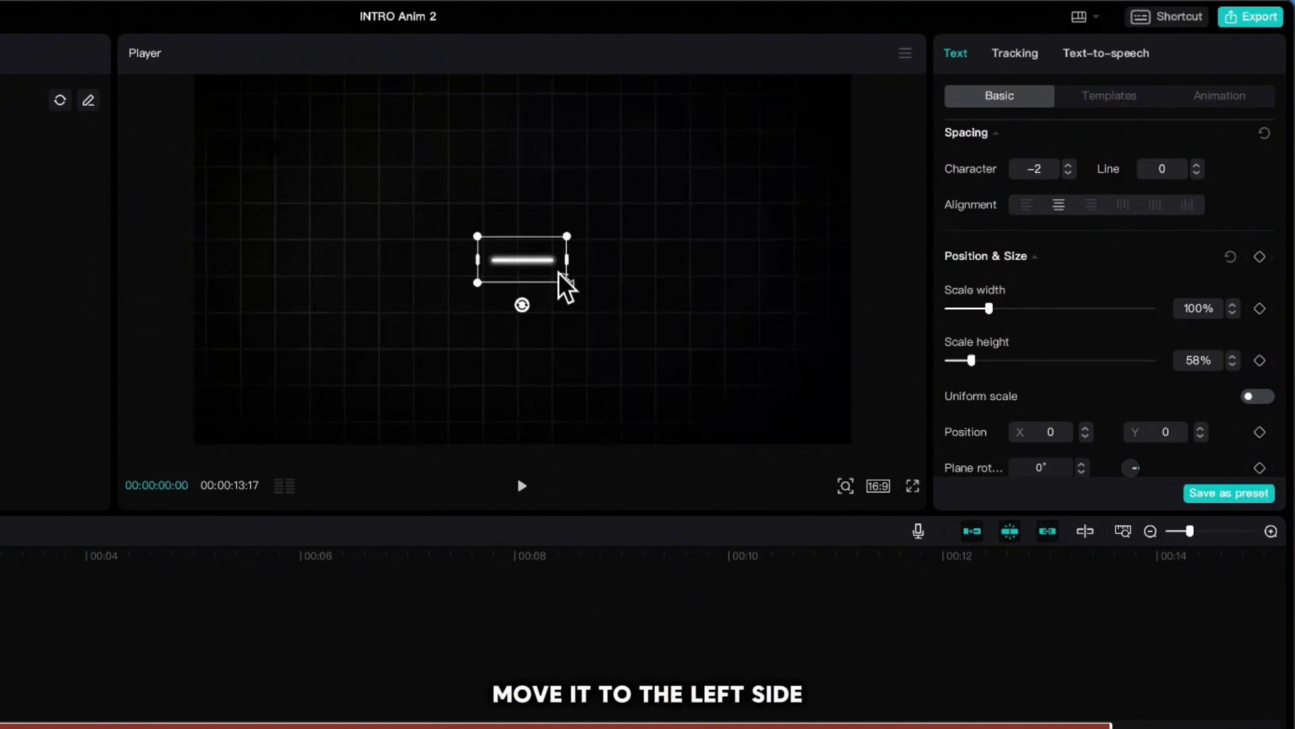
drag(533, 262, 263, 414)
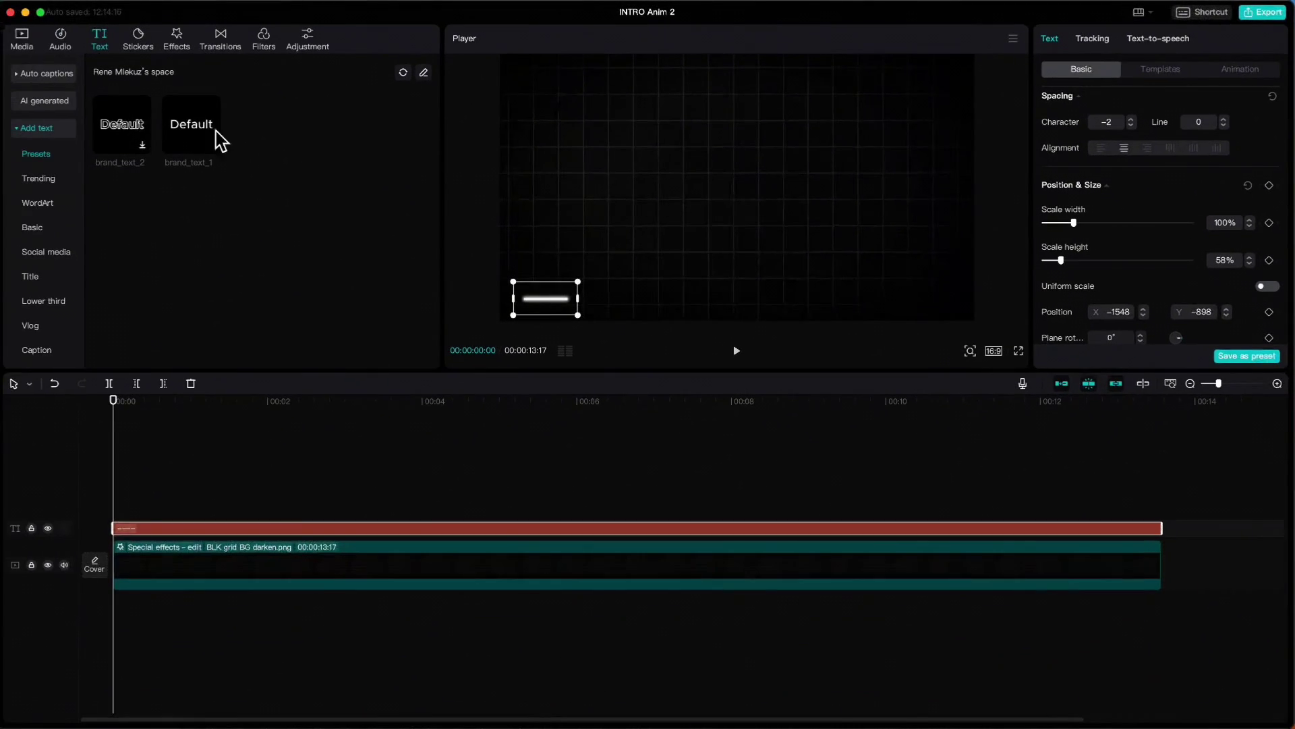
Step: Place the Jumping Ball clip above the dash and chroma-key it, sampling its green background
click(22, 37)
drag(303, 172, 118, 501)
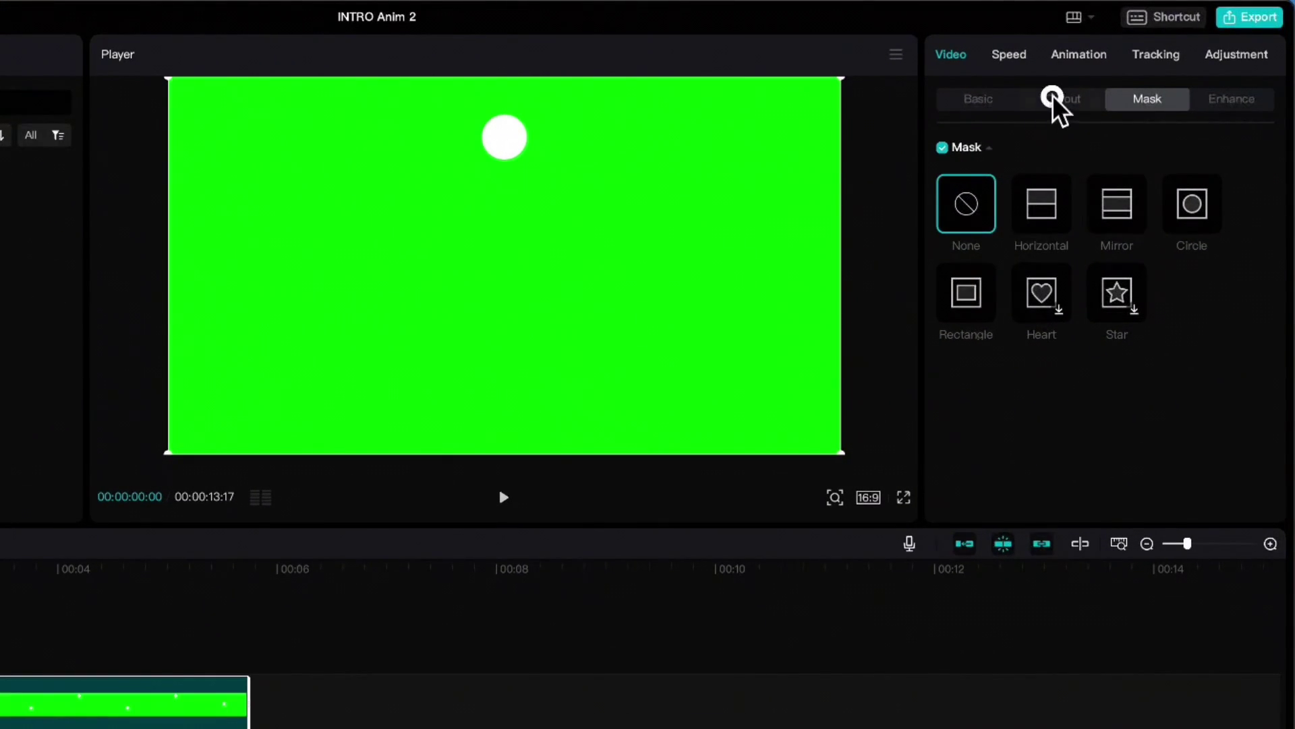
click(1052, 98)
click(943, 219)
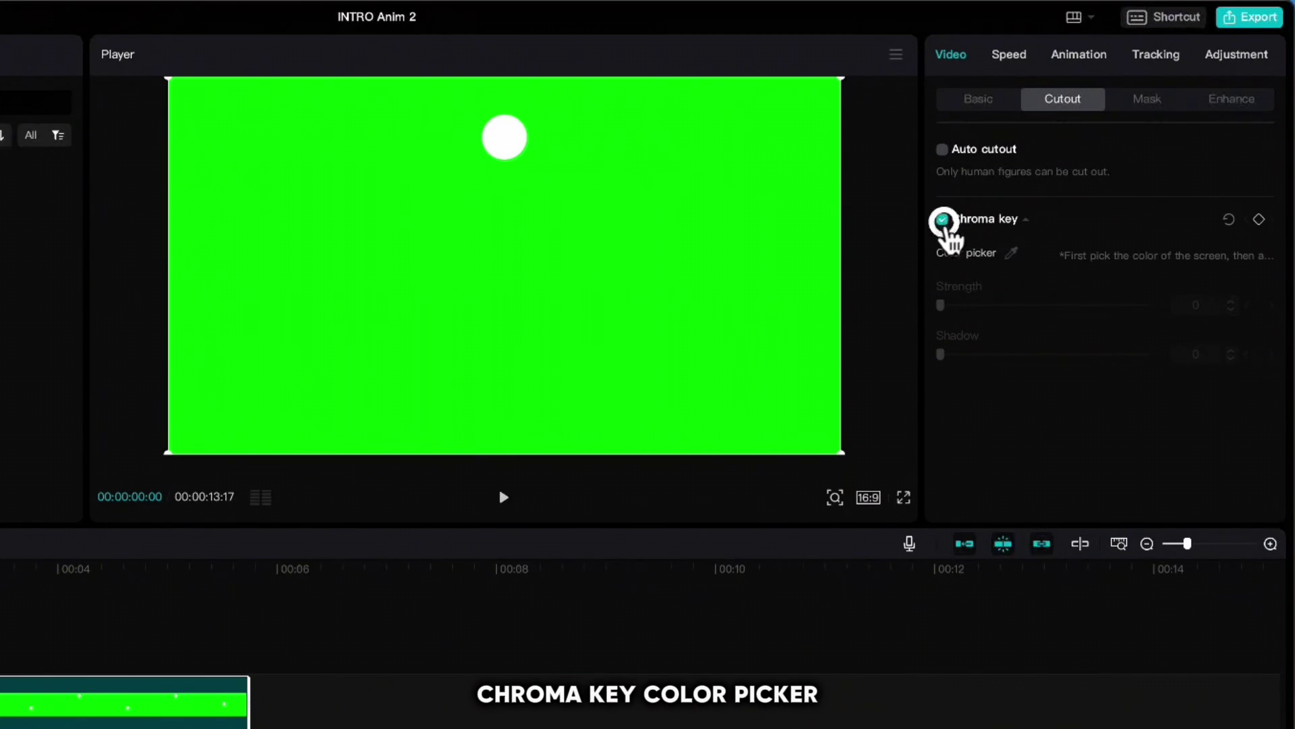
click(1008, 257)
click(740, 234)
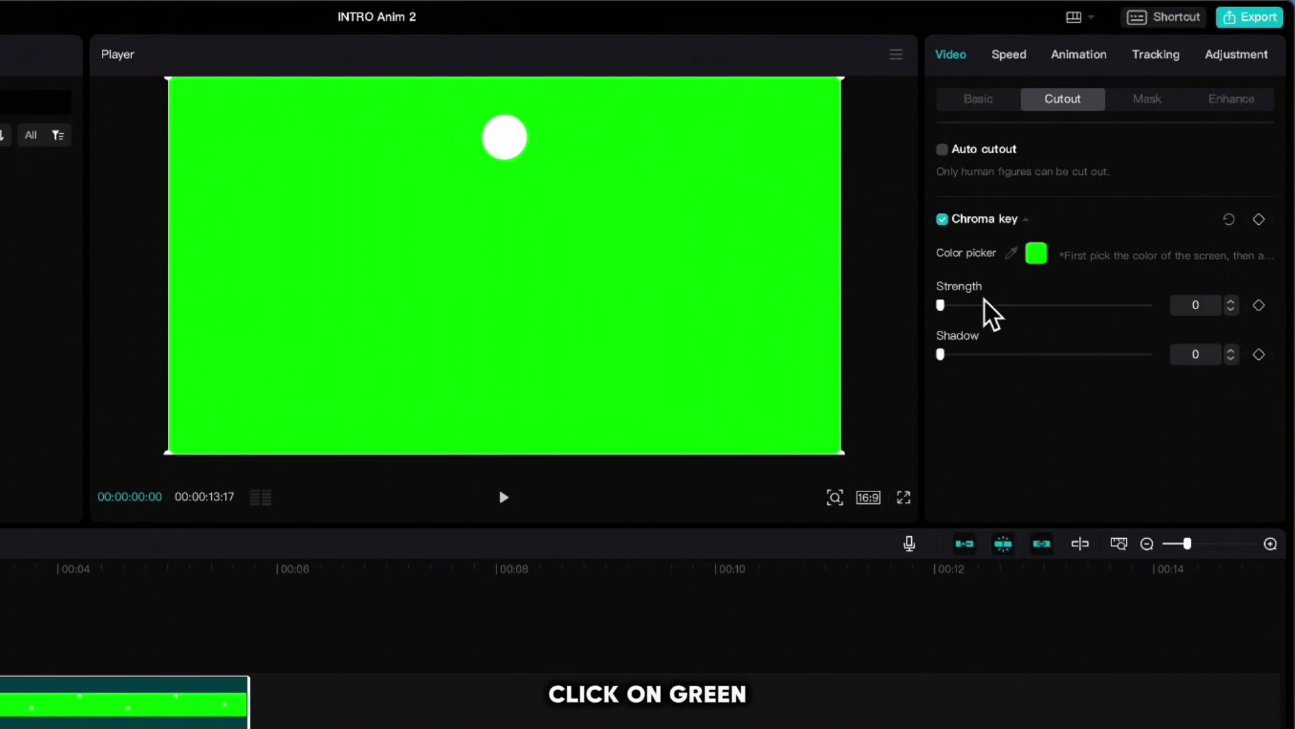
Step: Raise chroma key Strength to 100 and, at 0:15, set the ball on the white line at left
drag(942, 305, 1177, 280)
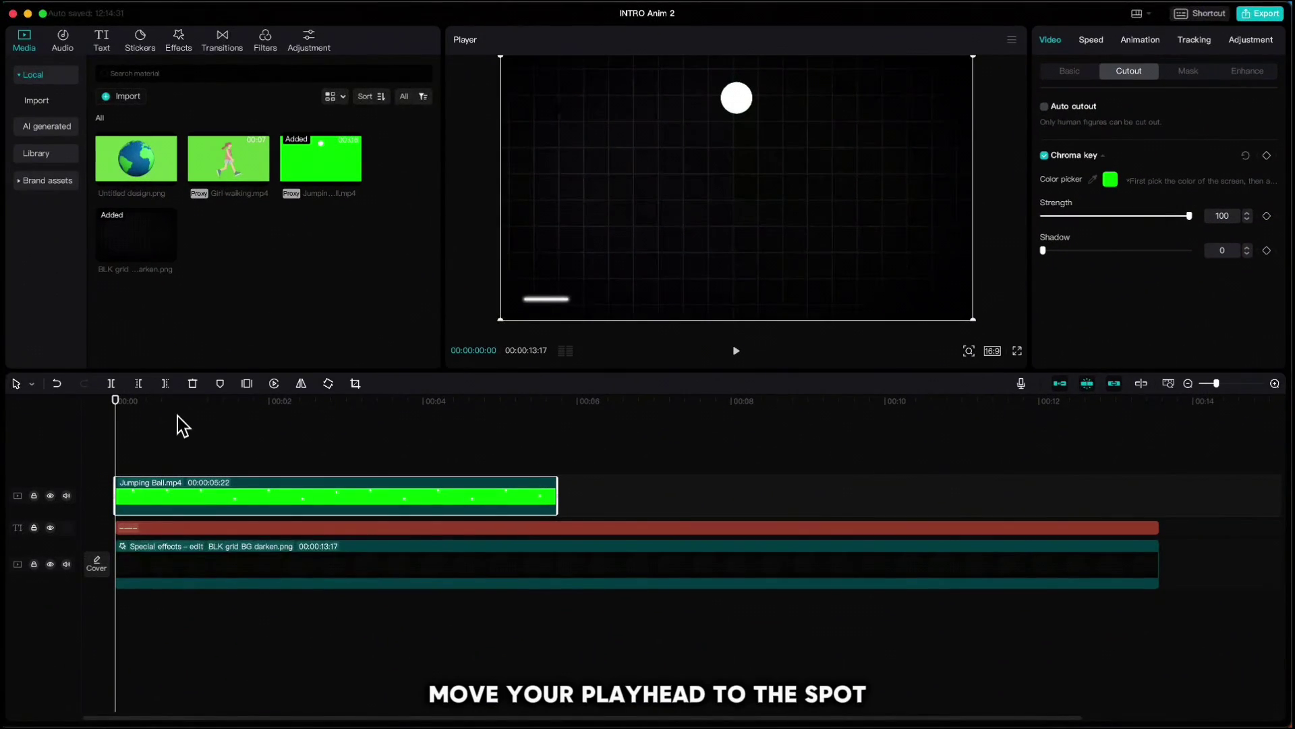
drag(118, 411, 156, 420)
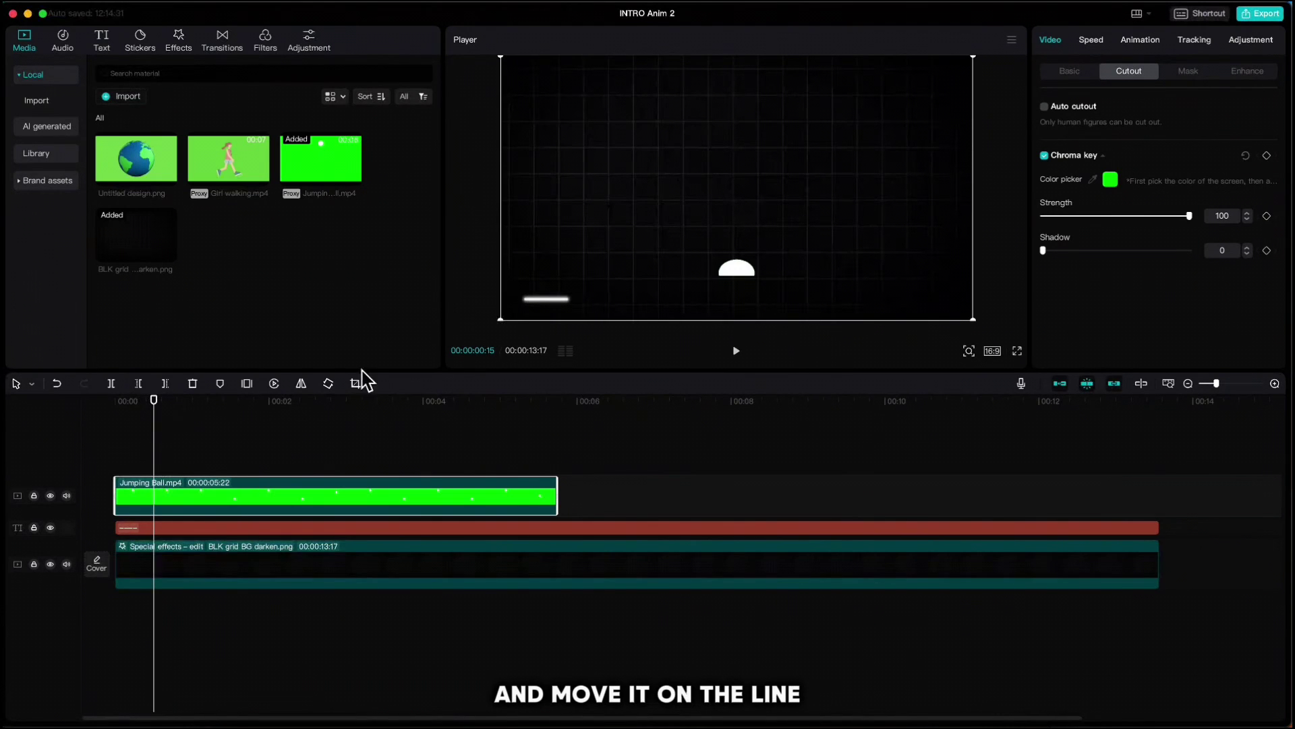
drag(740, 271, 550, 288)
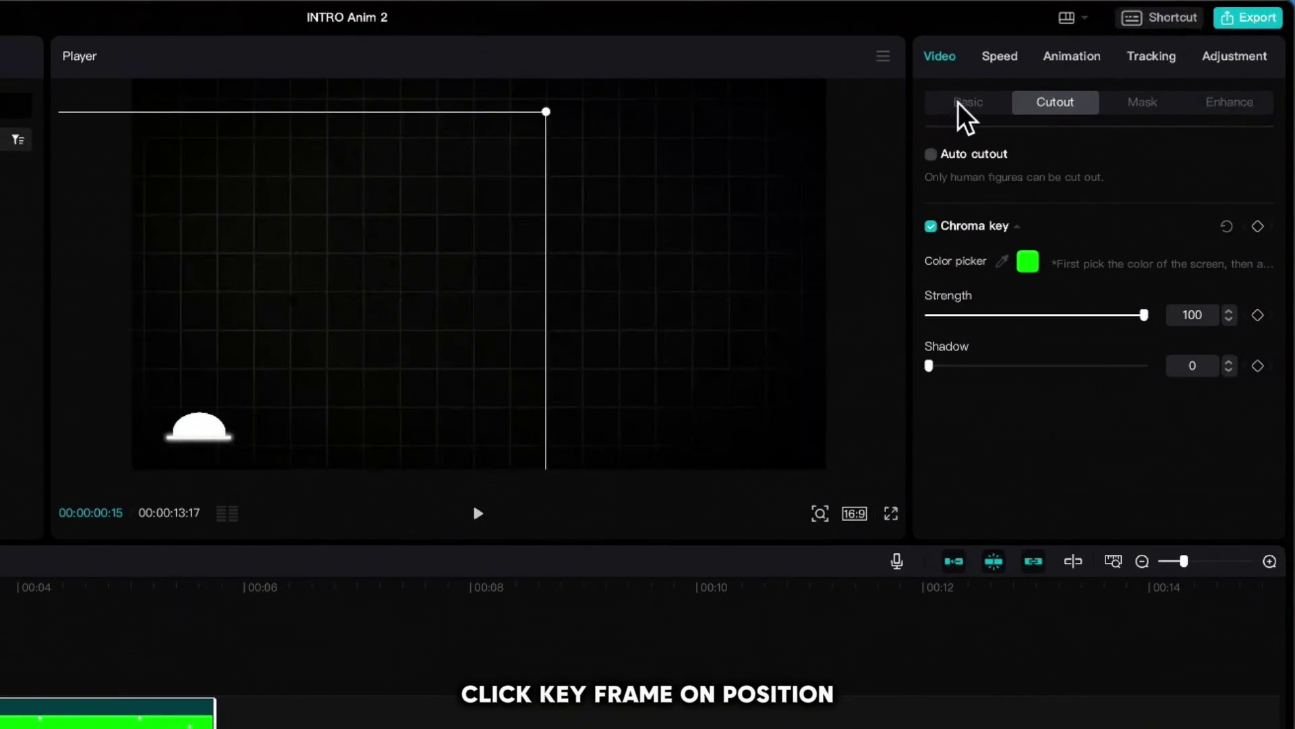
Step: Add a position and size keyframe to the white dash line, then reselect the ball clip
click(962, 101)
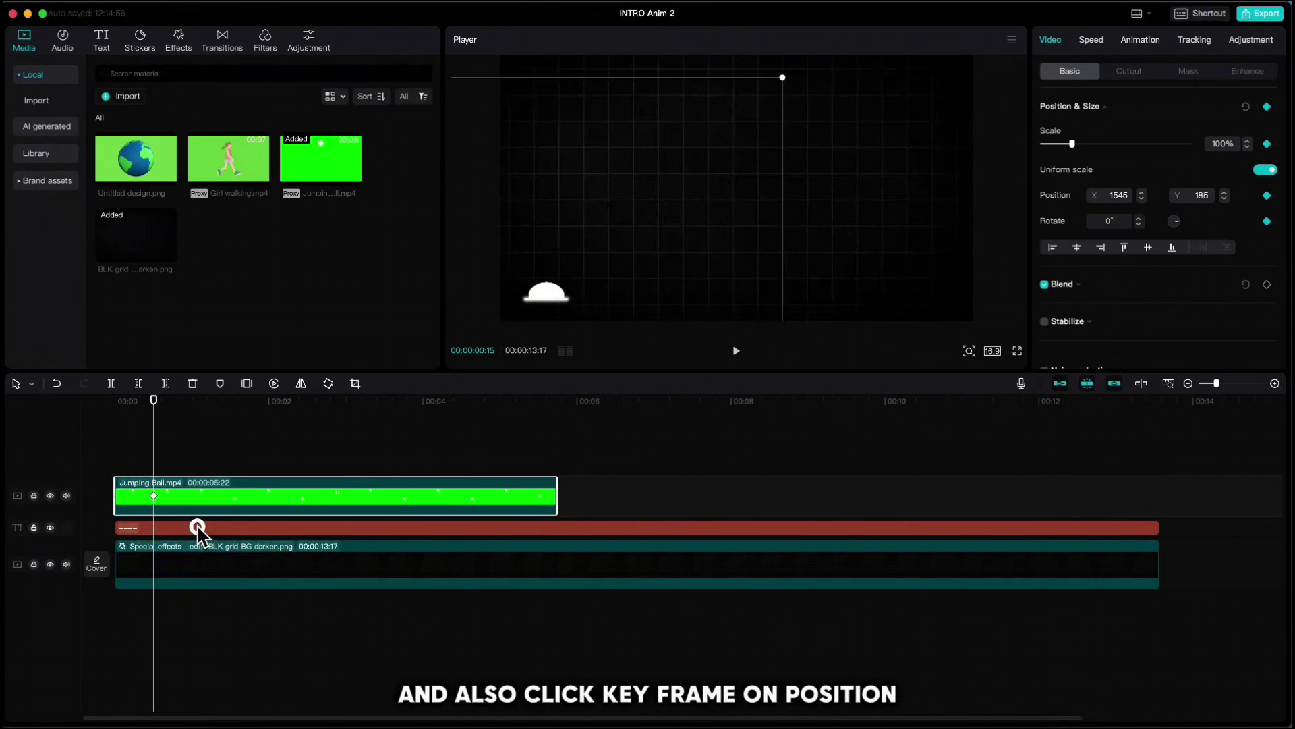
click(196, 527)
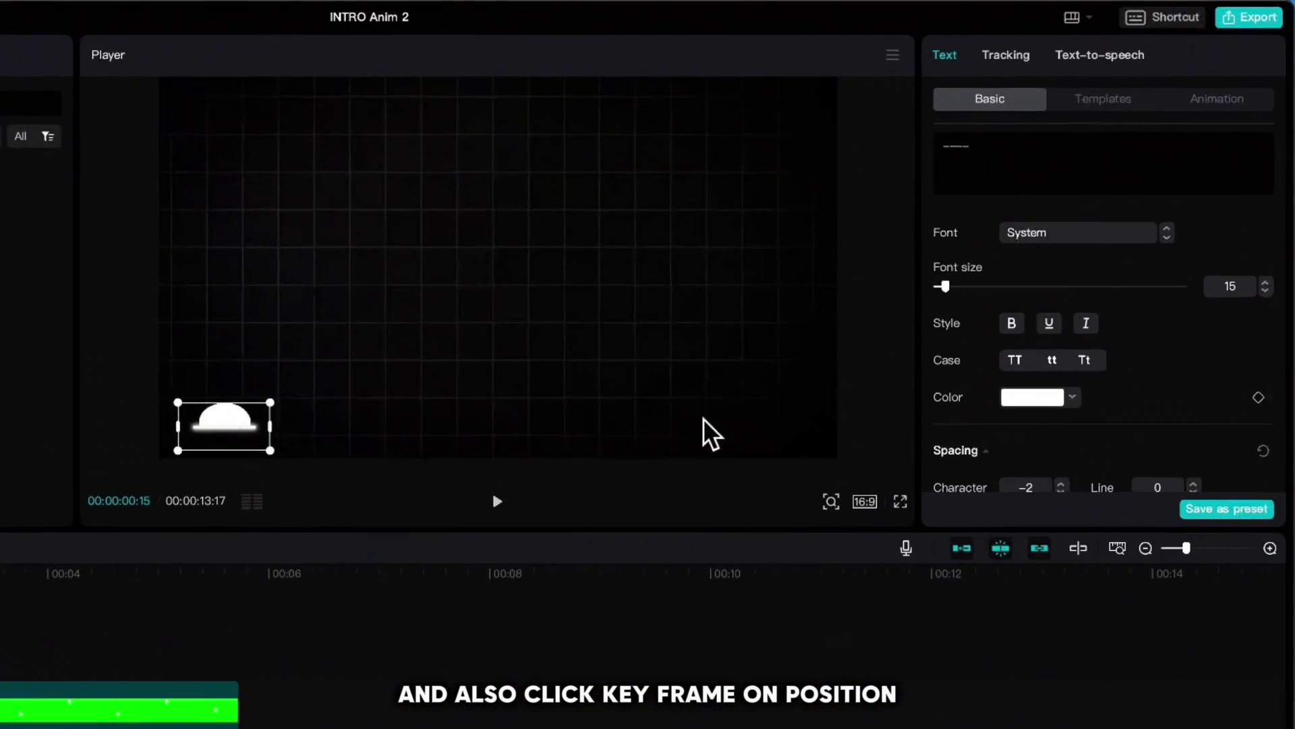
scroll(1188, 290, down, 5)
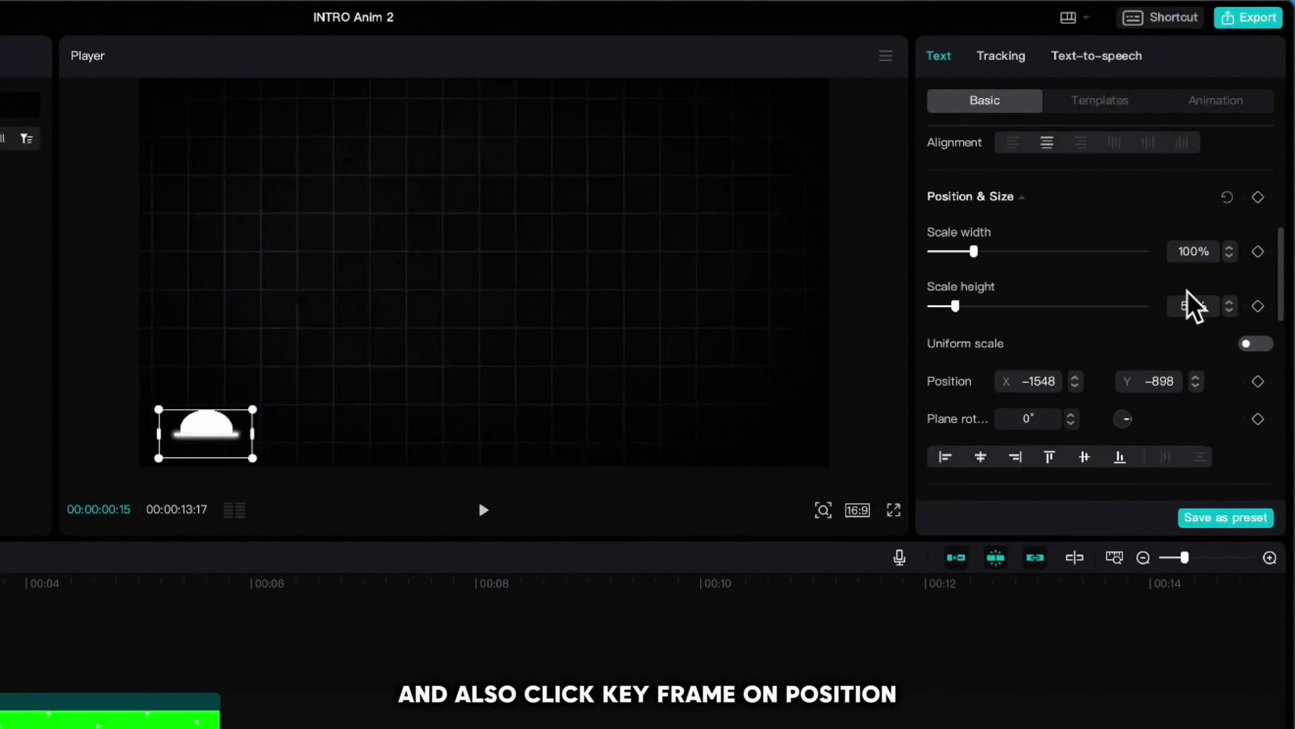
click(1259, 196)
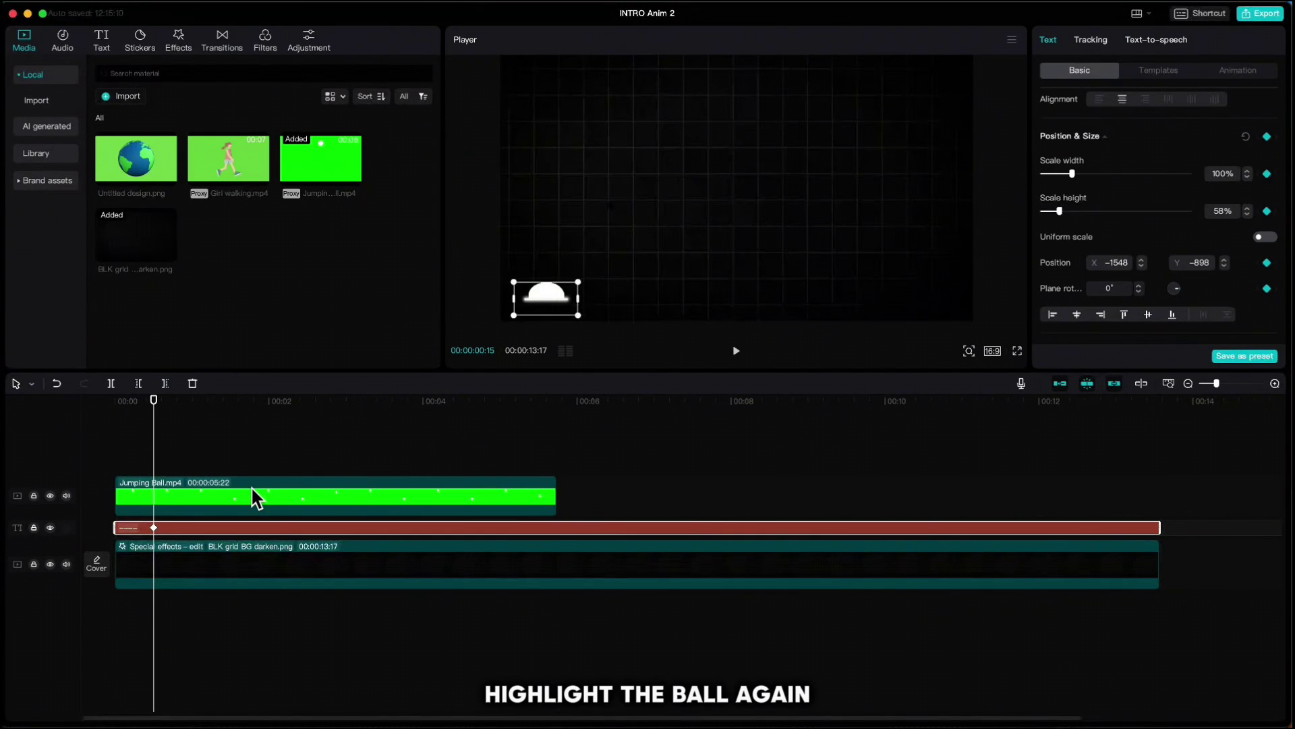
click(255, 498)
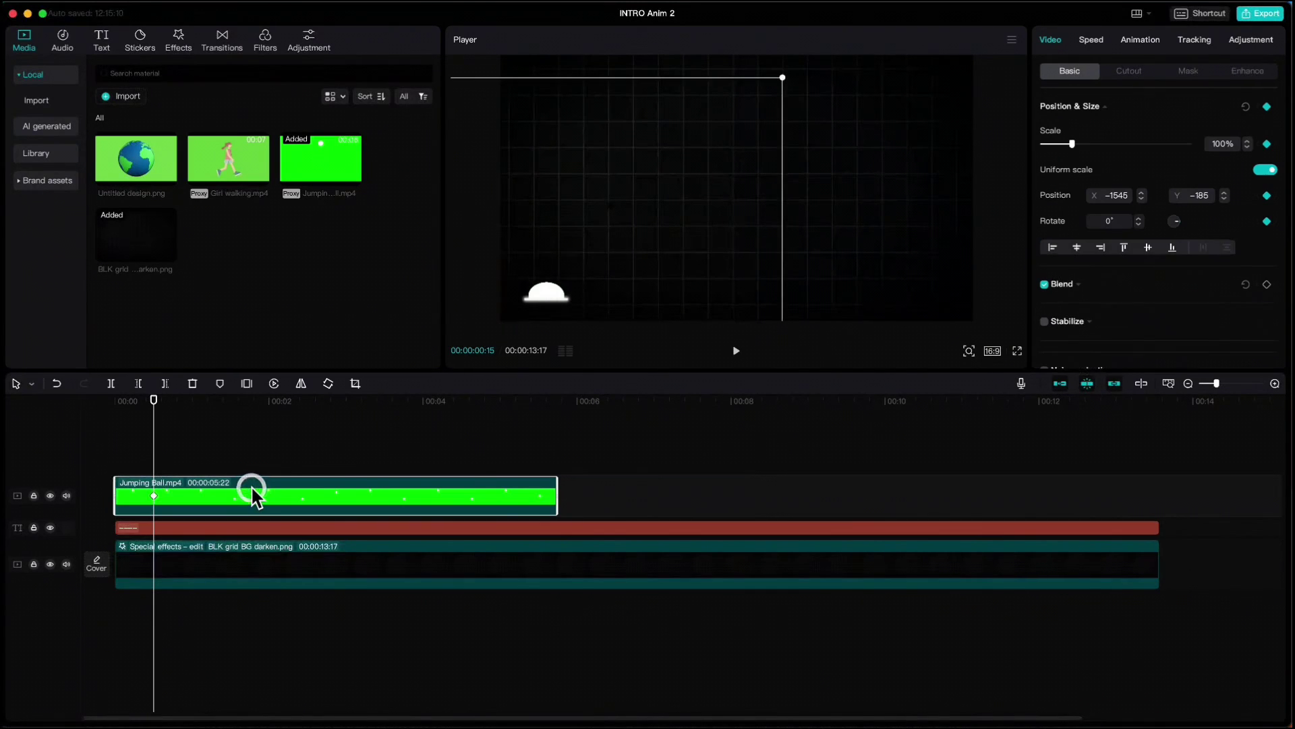
Step: At about 1:14, move the ball to the right side and set its Y to -185
drag(155, 413, 228, 425)
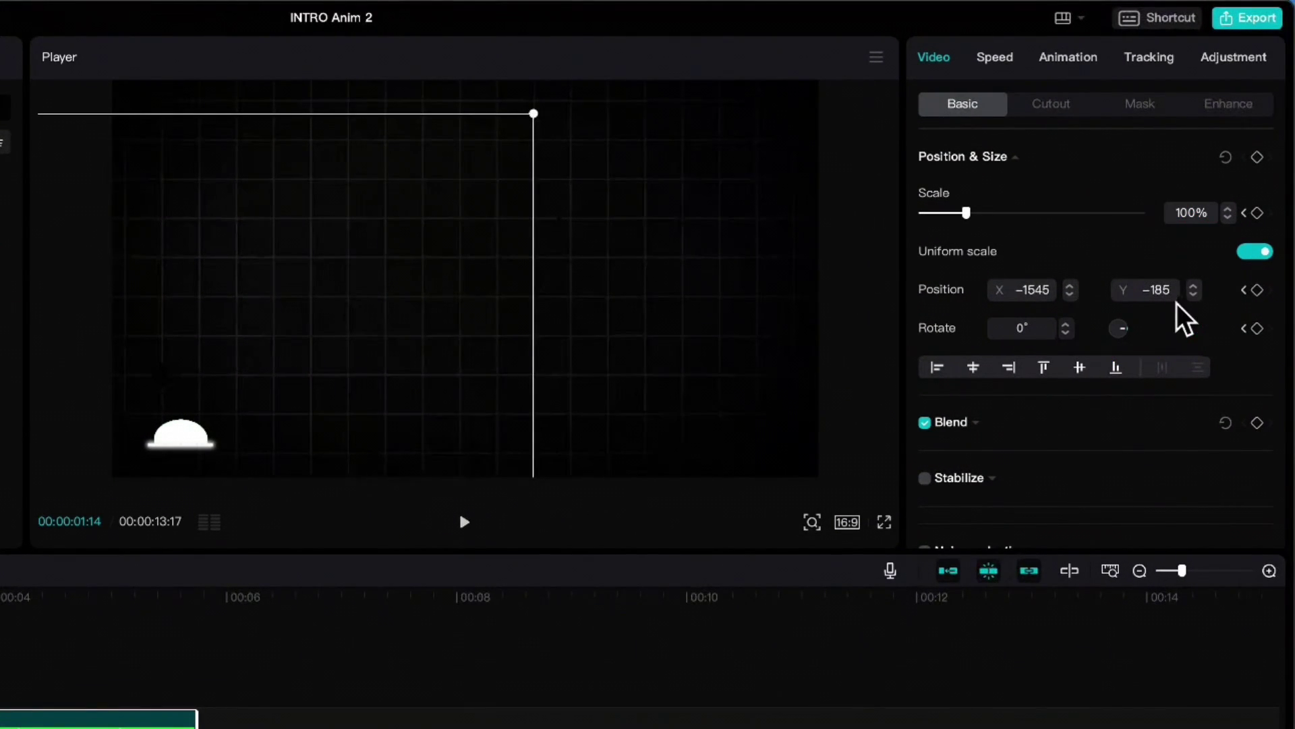
drag(204, 437, 763, 427)
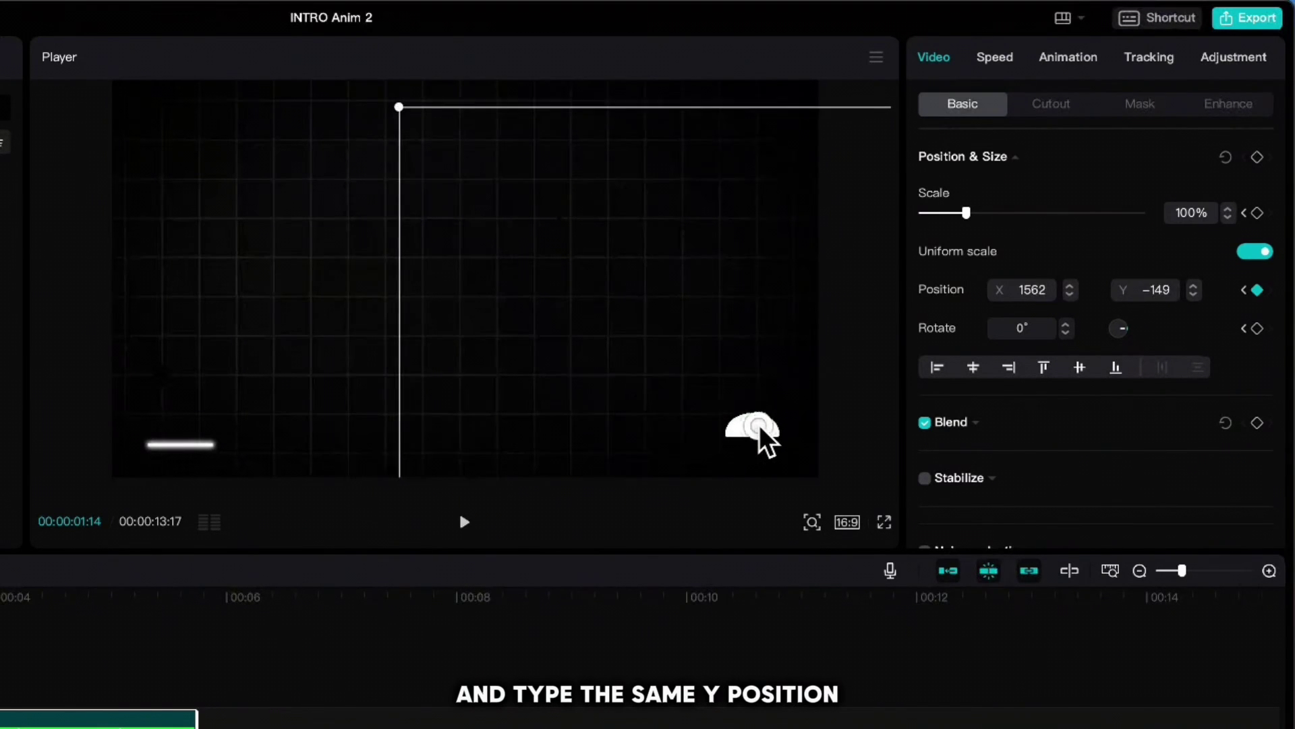
click(1193, 285)
click(1193, 294)
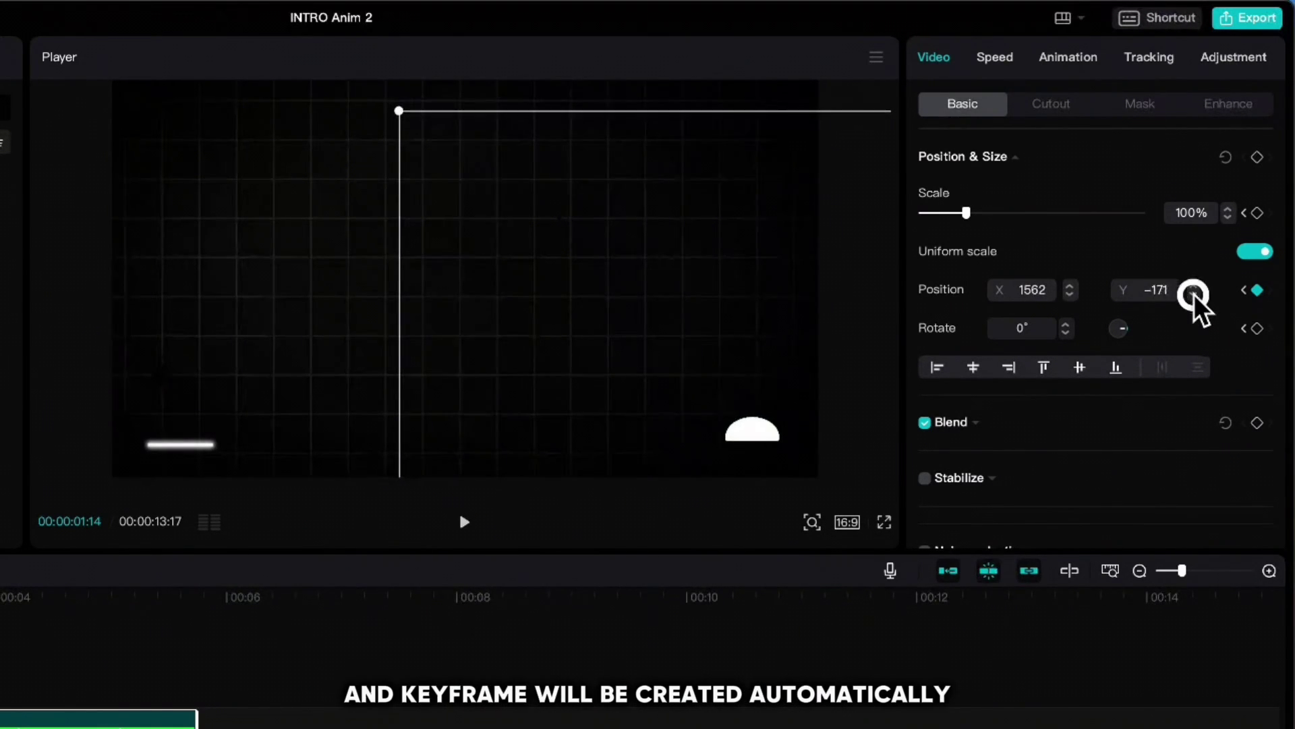
click(1193, 295)
click(1192, 295)
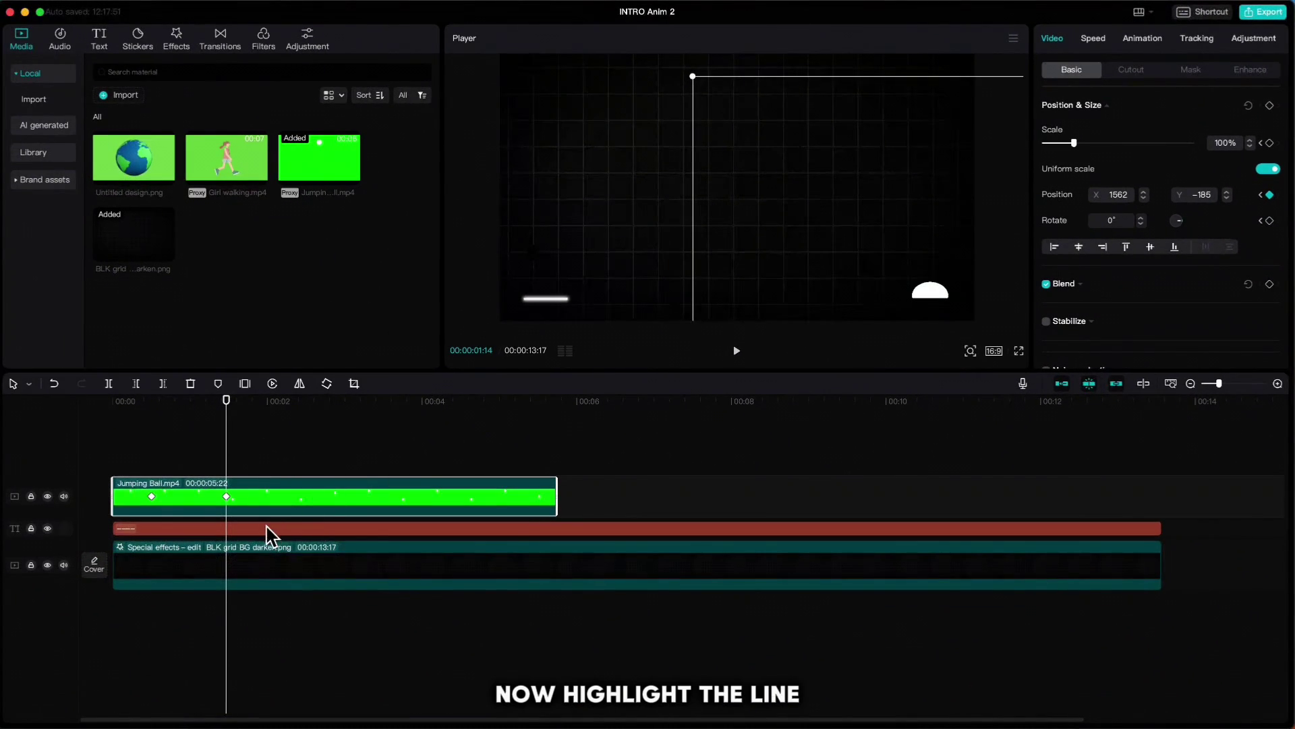
Step: Move the white dash line right under the ball, to X 1554, Y -898
click(269, 533)
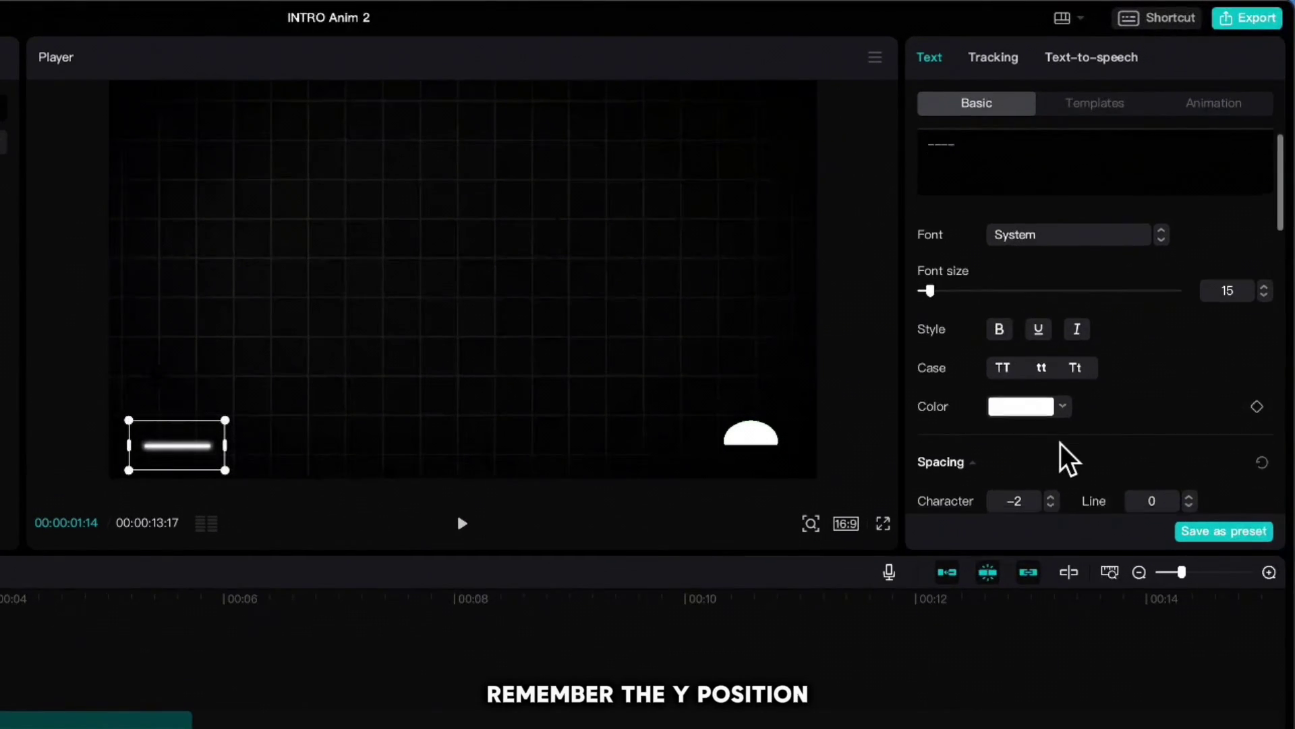
scroll(1069, 460, down, 7)
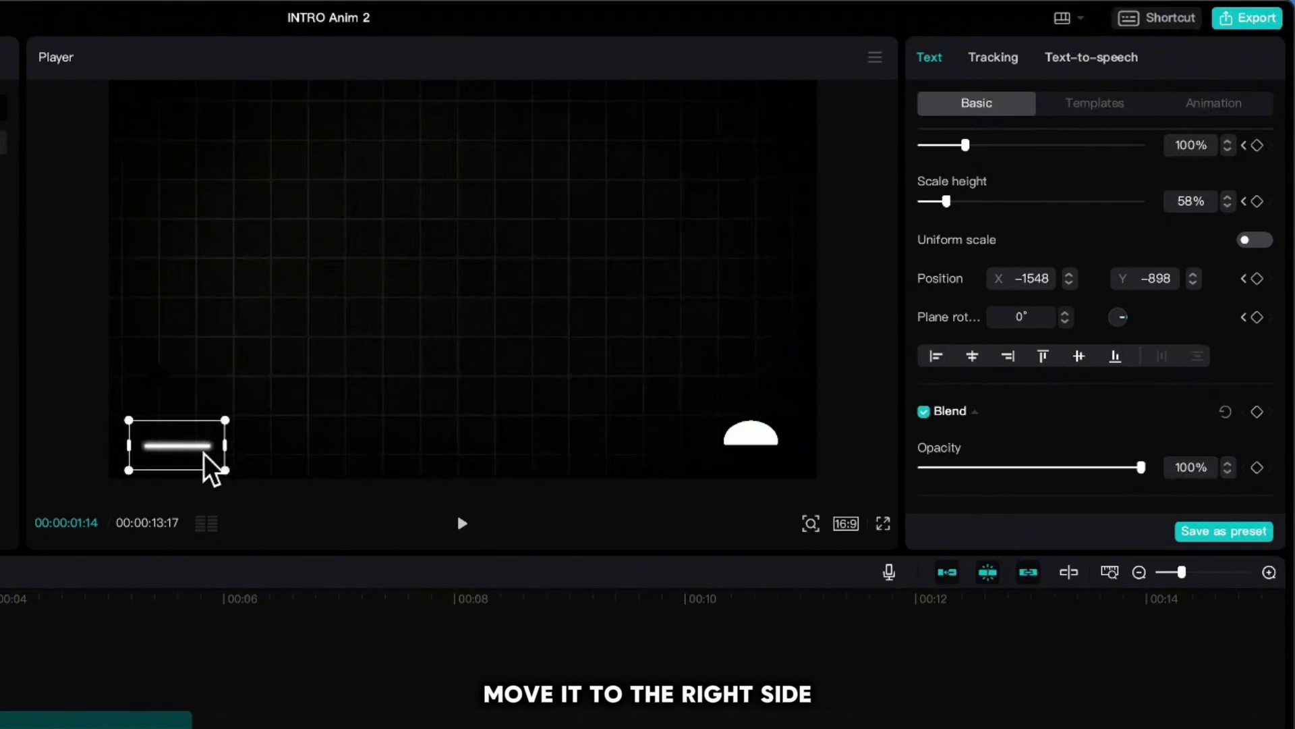
drag(189, 445, 775, 463)
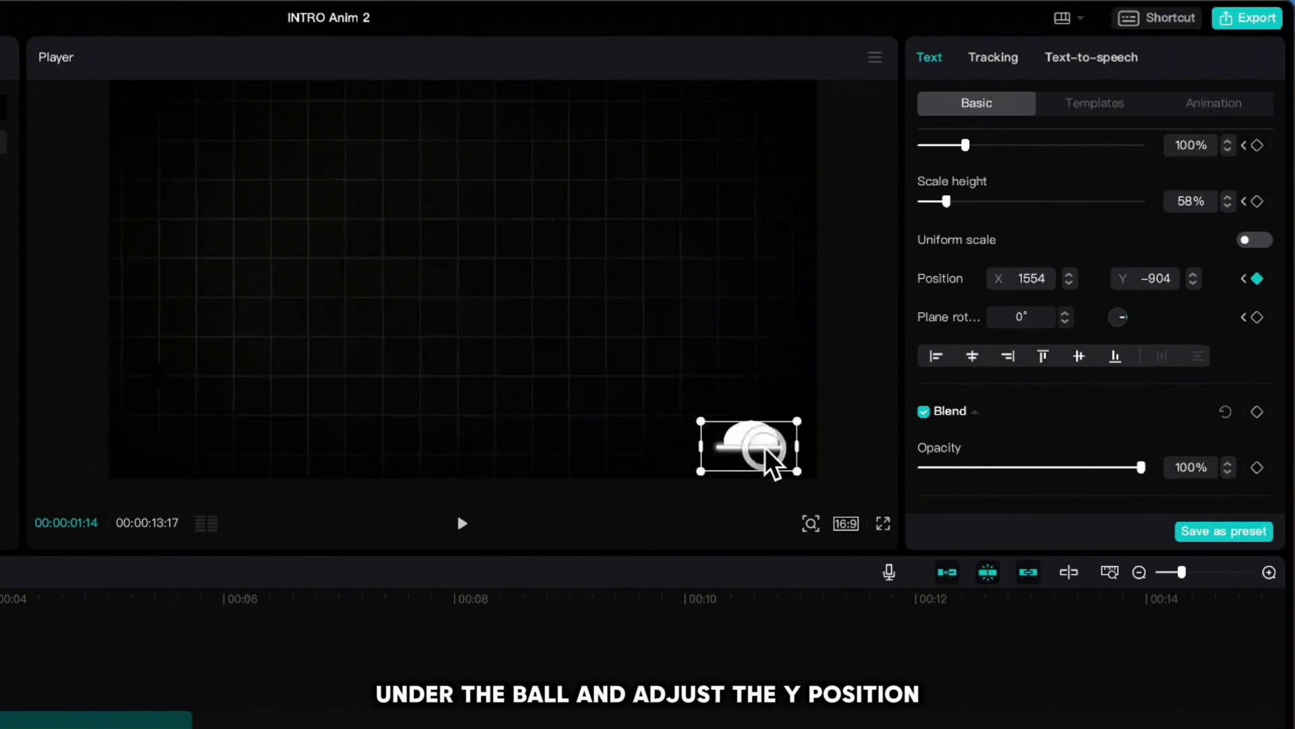
click(1193, 273)
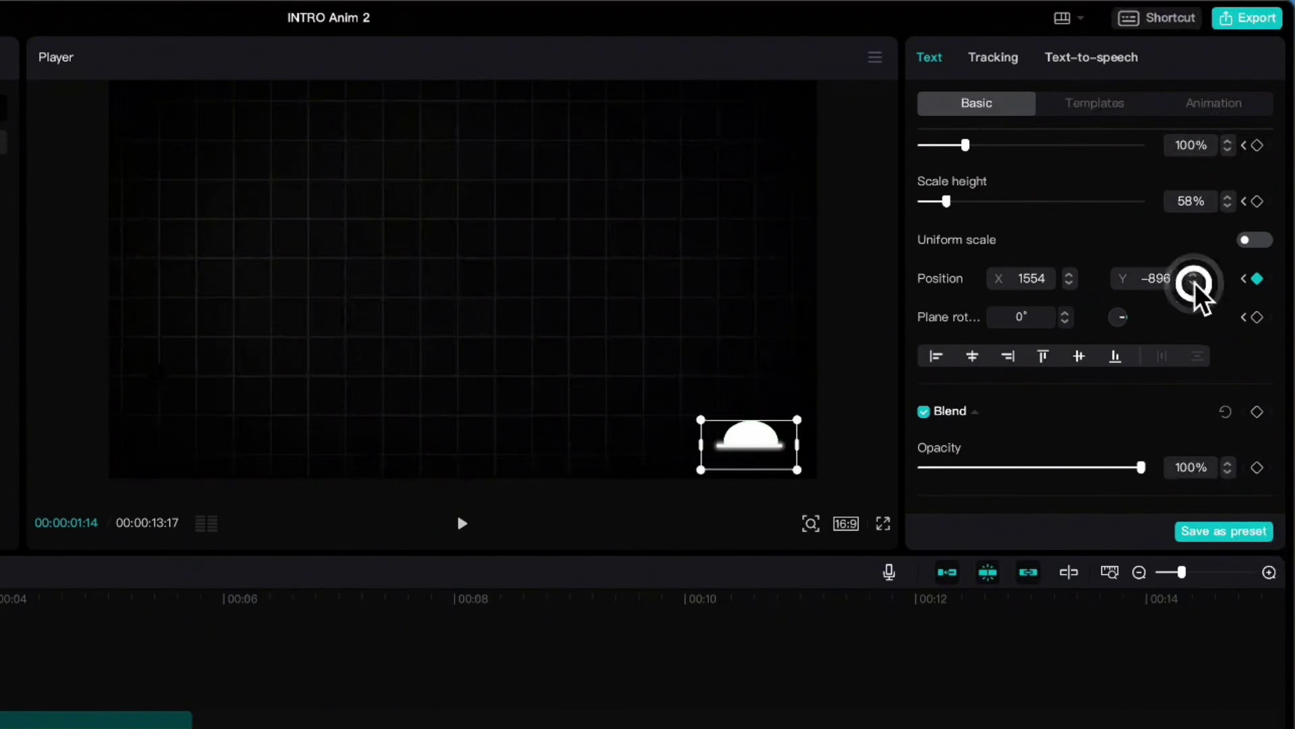
click(1194, 283)
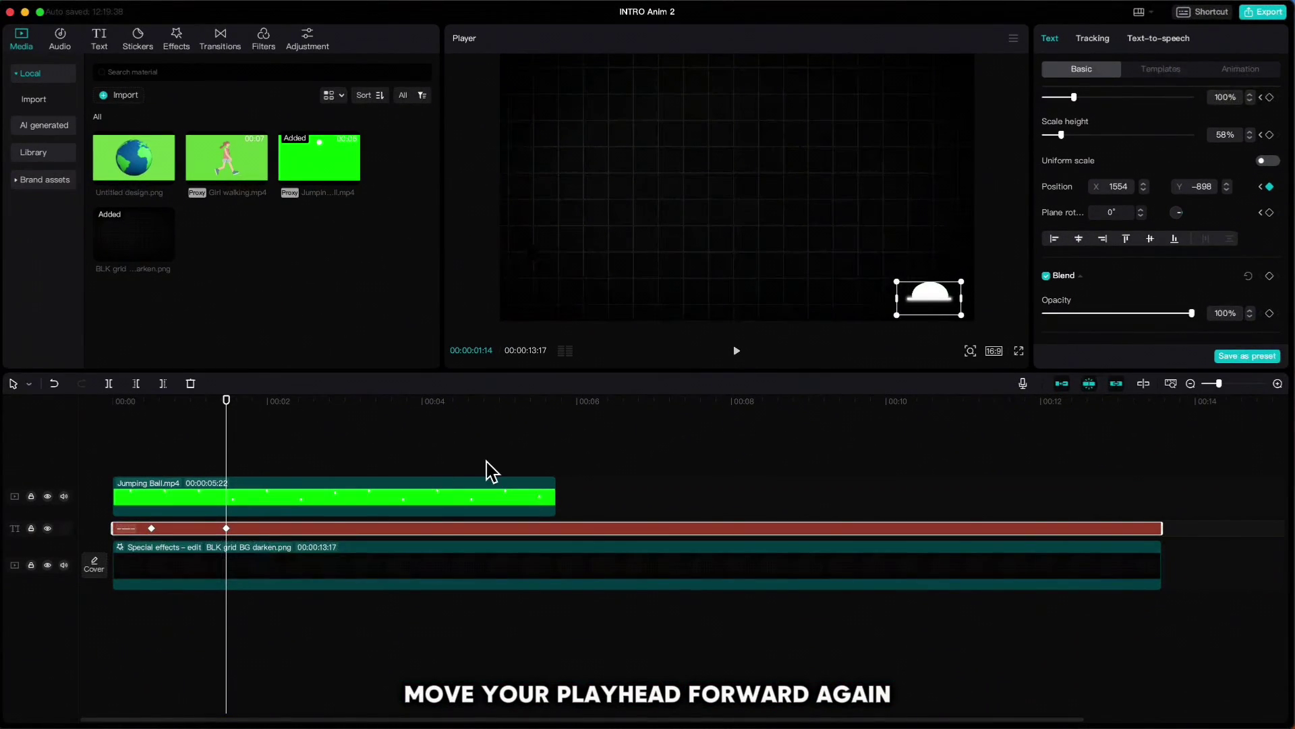
Step: At about 2:12, centre the white dash line at X 0, Y -898
drag(230, 412, 298, 429)
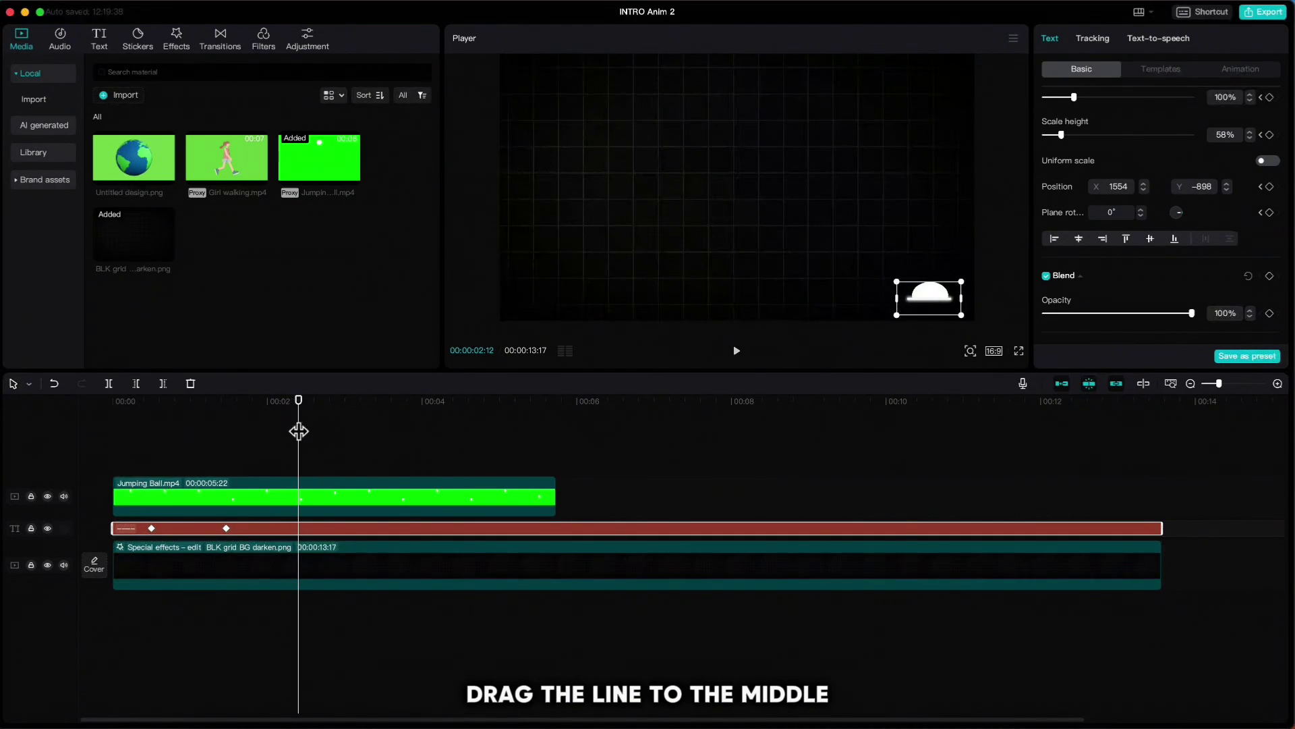
drag(933, 312, 773, 313)
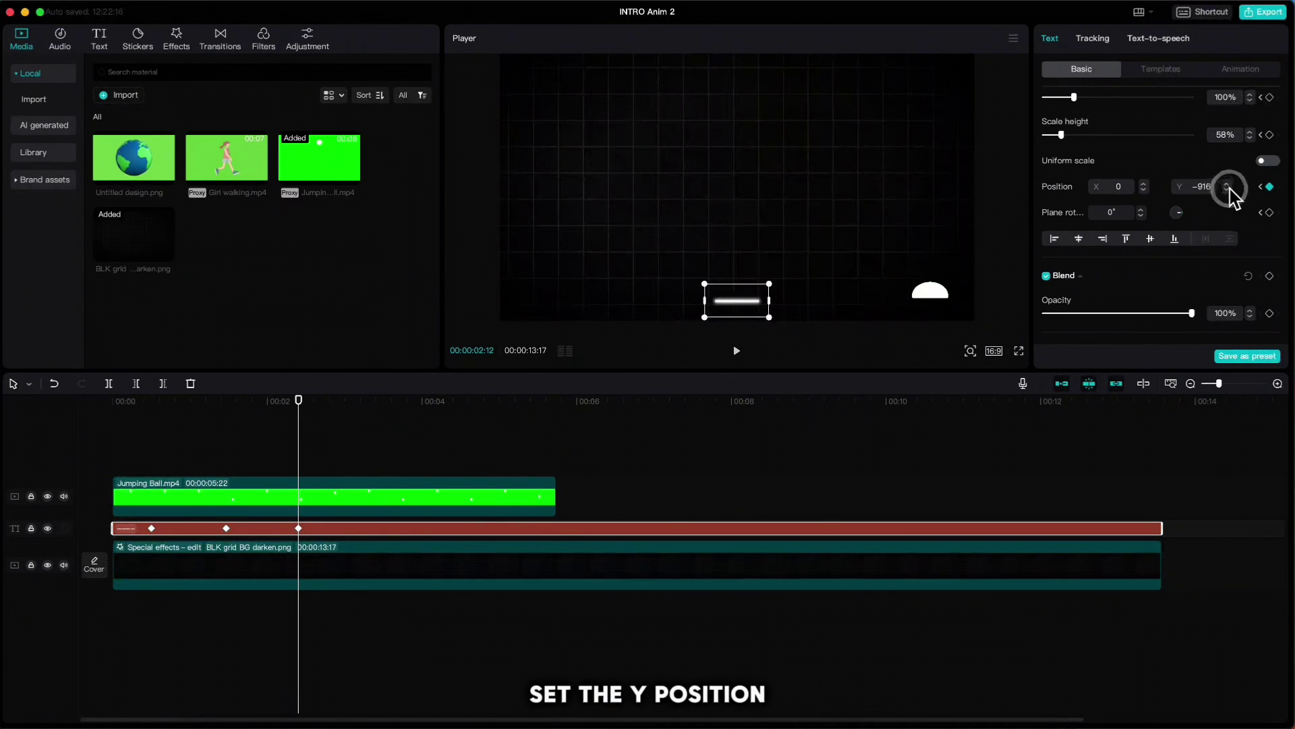
drag(1230, 186, 1229, 187)
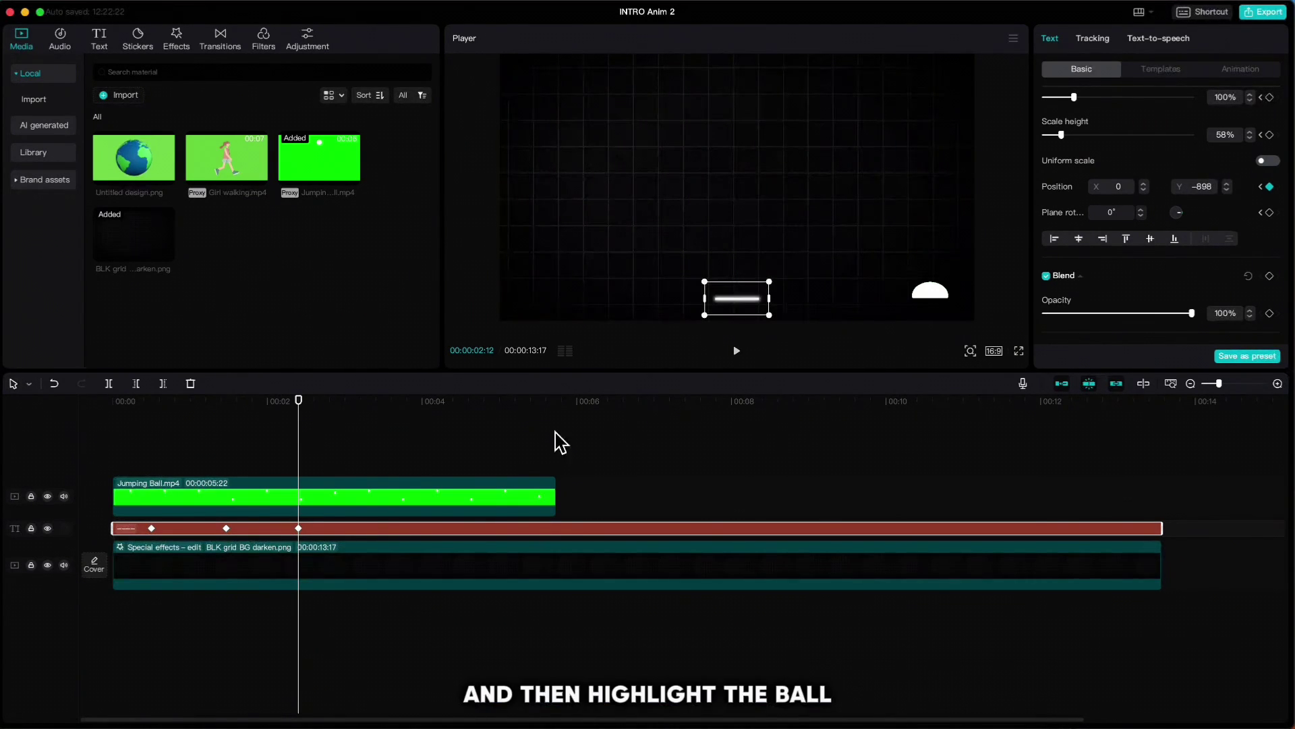
Step: Centre the ball at X 0 on the line and set its Y to -185
click(344, 493)
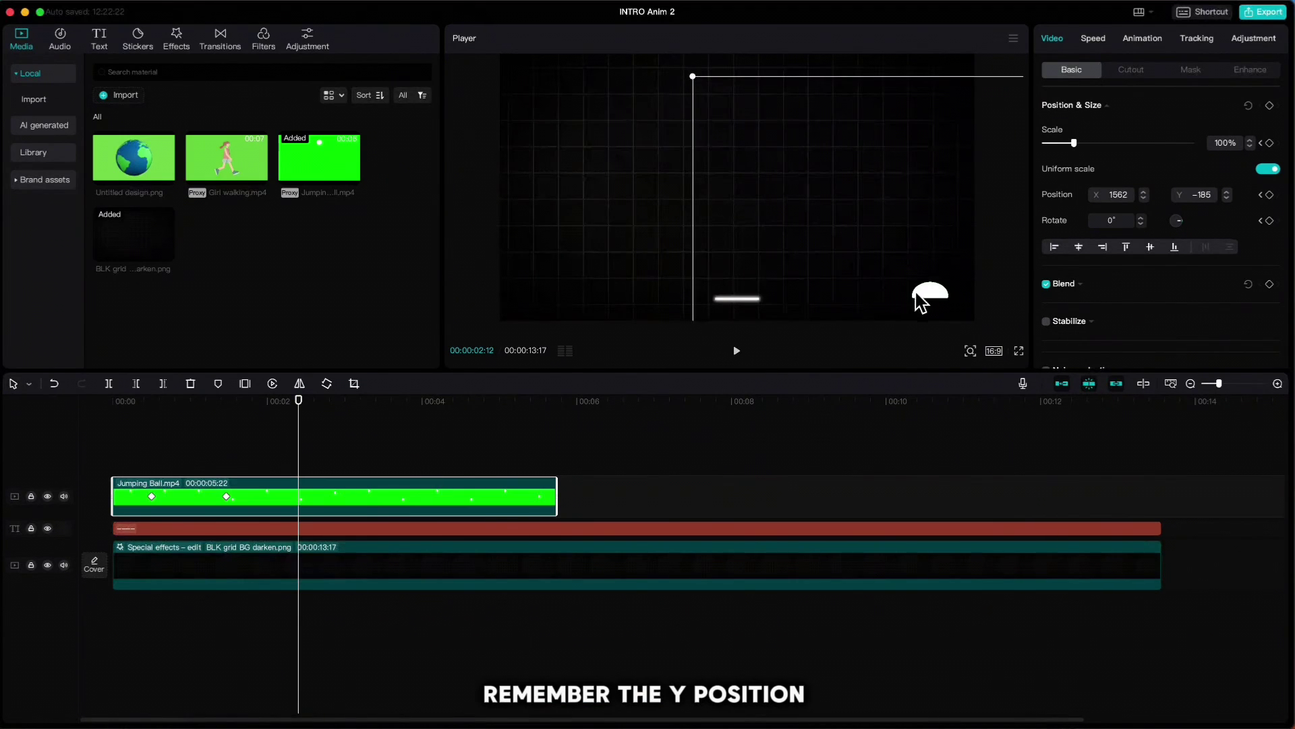
drag(935, 297, 741, 285)
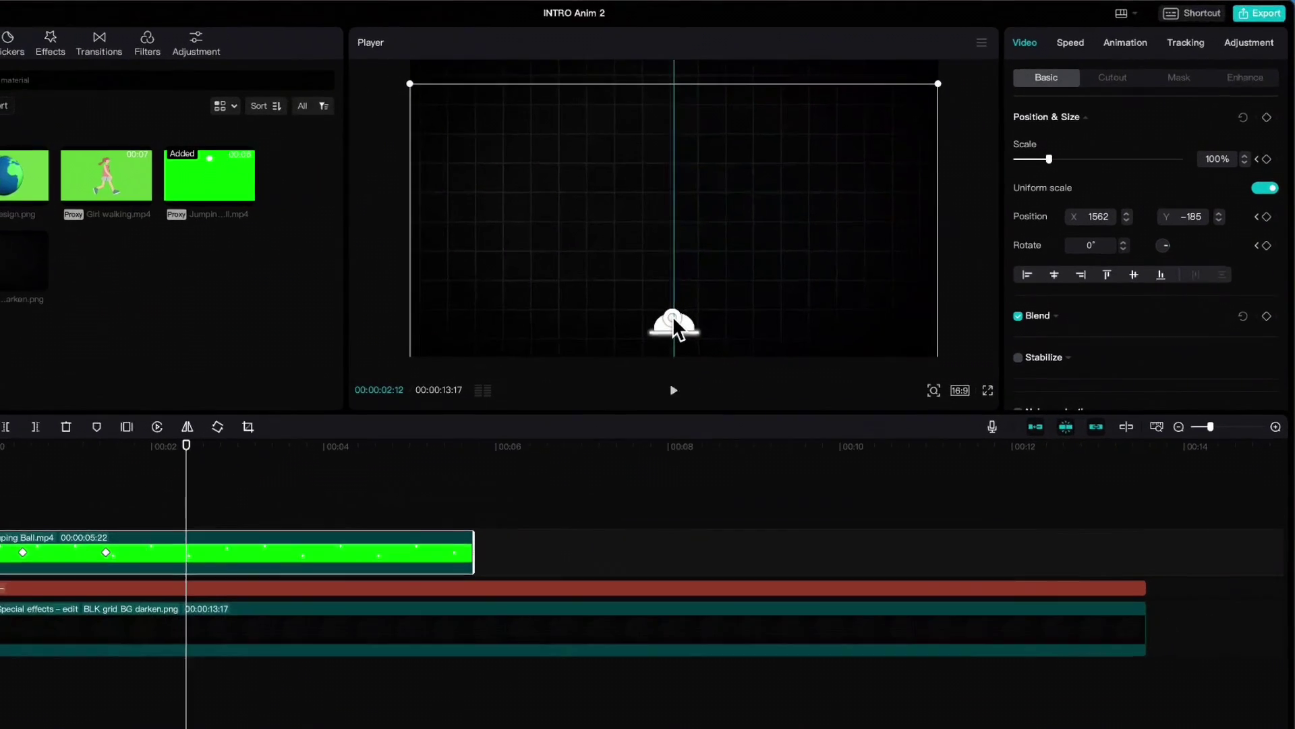
drag(676, 328, 672, 326)
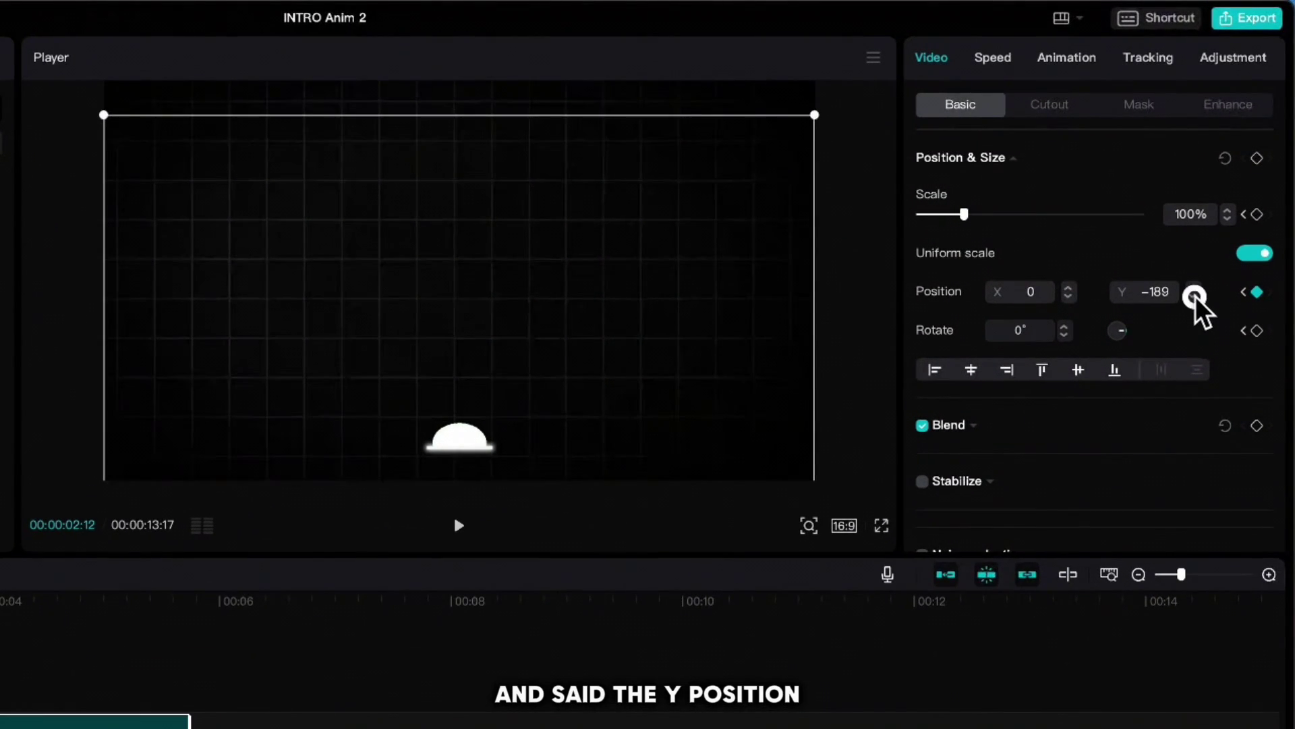
click(1194, 288)
click(1194, 287)
click(1194, 288)
click(1194, 287)
click(1194, 288)
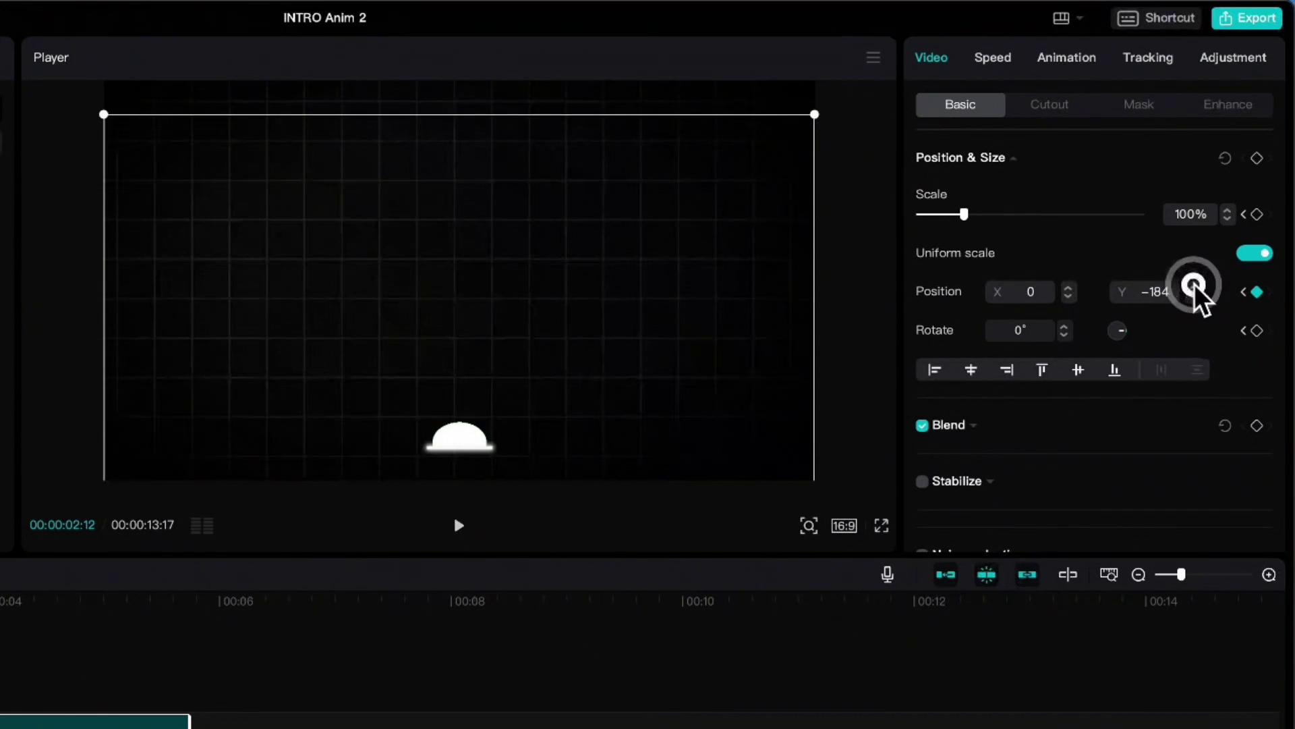
click(1194, 296)
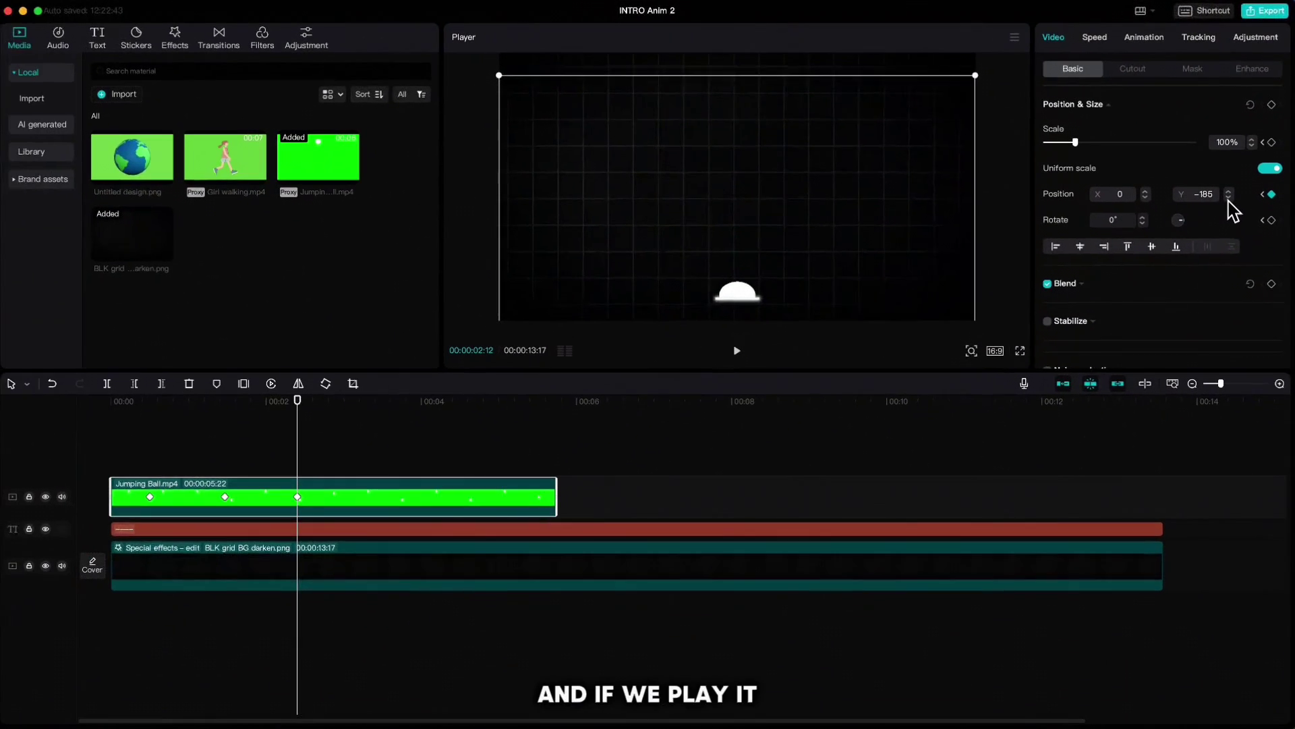
click(332, 443)
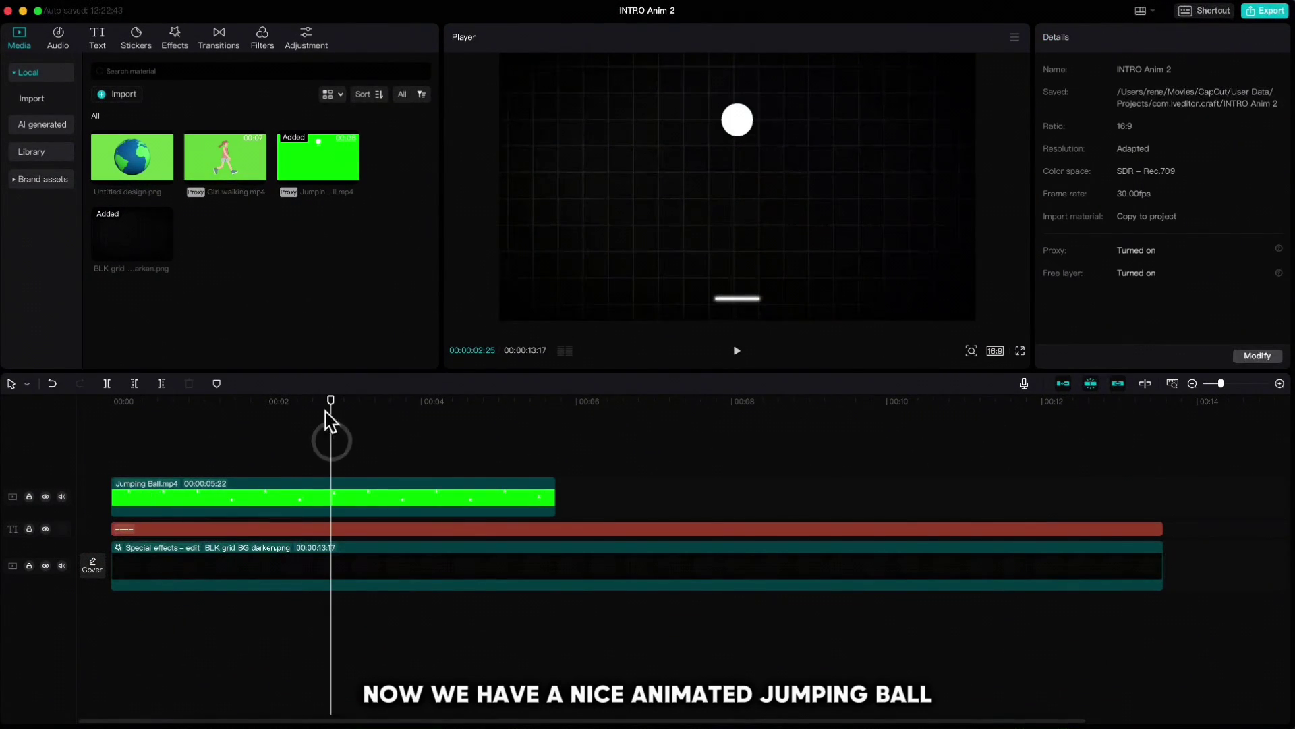
drag(330, 399, 81, 446)
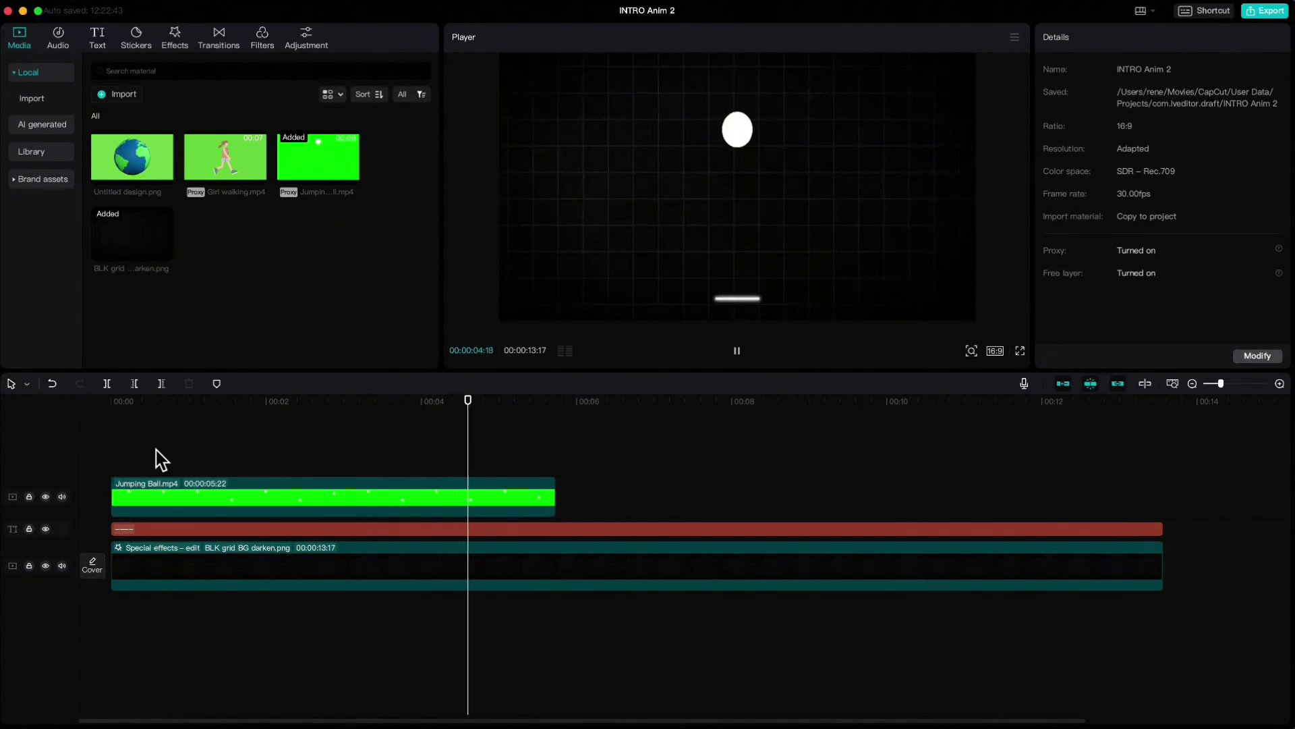
key(space)
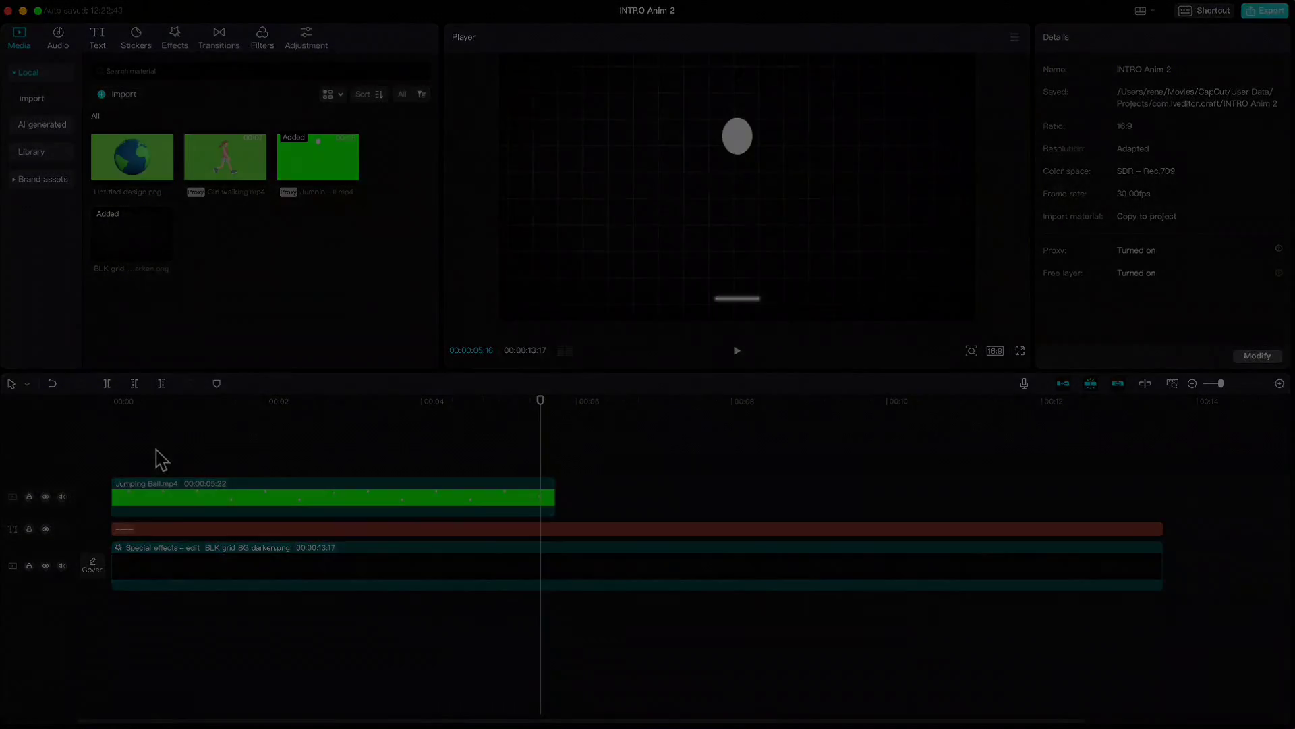